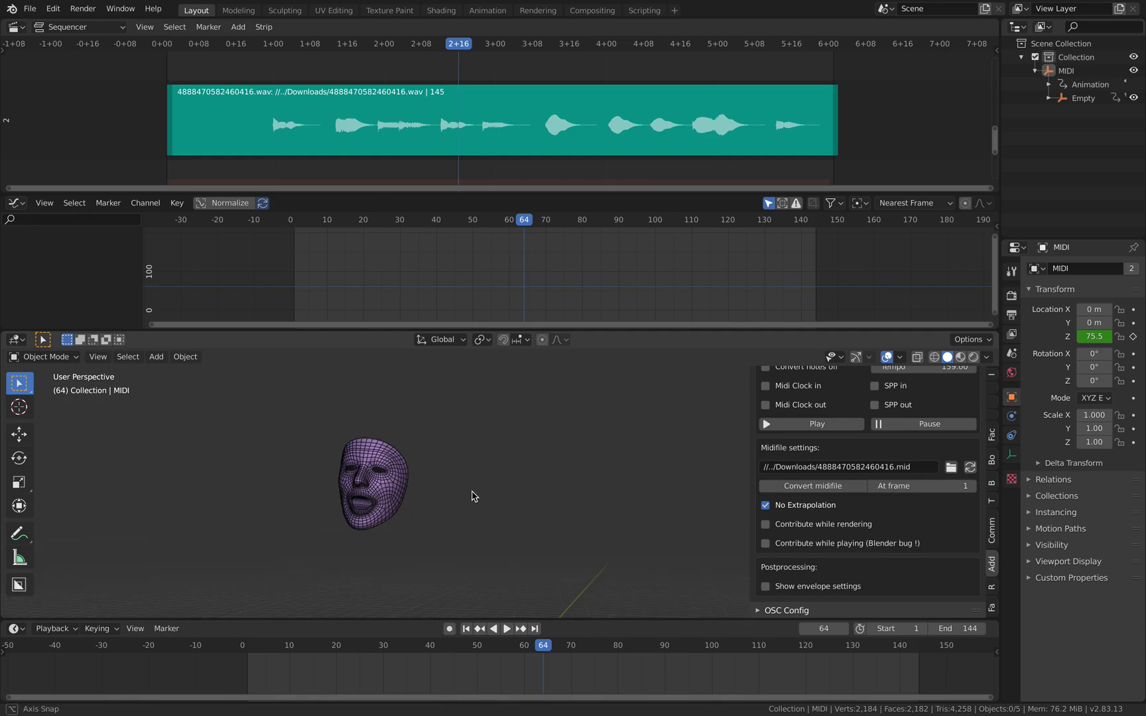
Glance at the Song Maker song, then replay the face animation from the first frame and stop it
{"action": "key", "text": "ctrl+Left"}
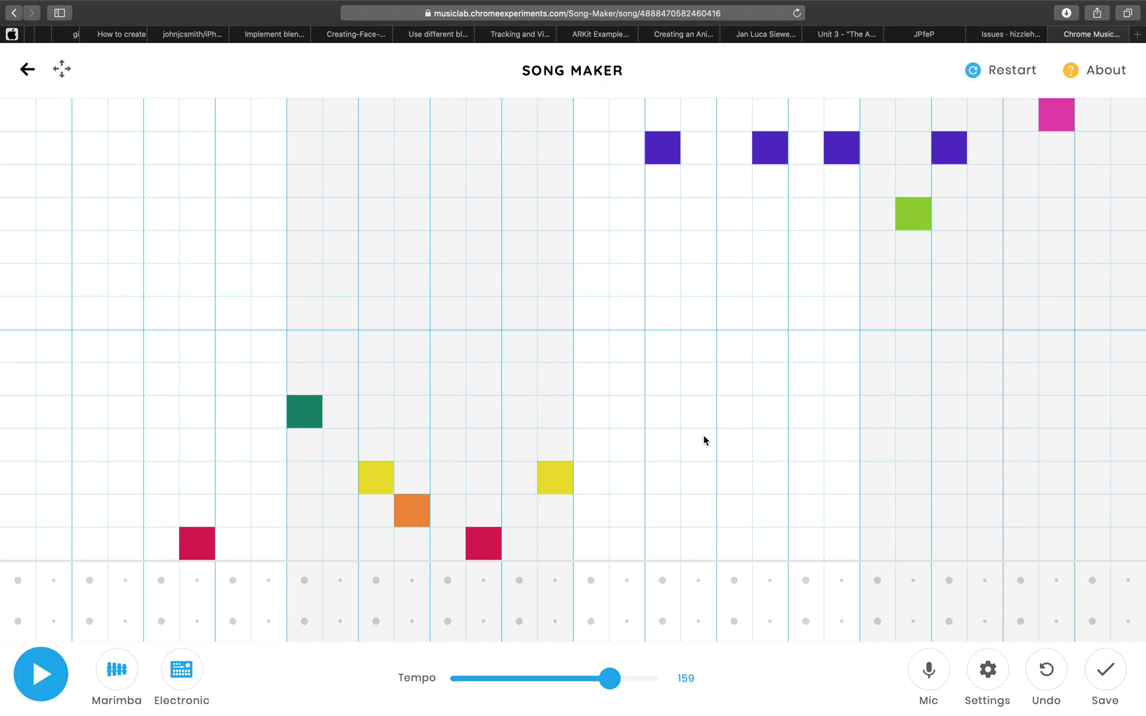
{"action": "key", "text": "ctrl+Right"}
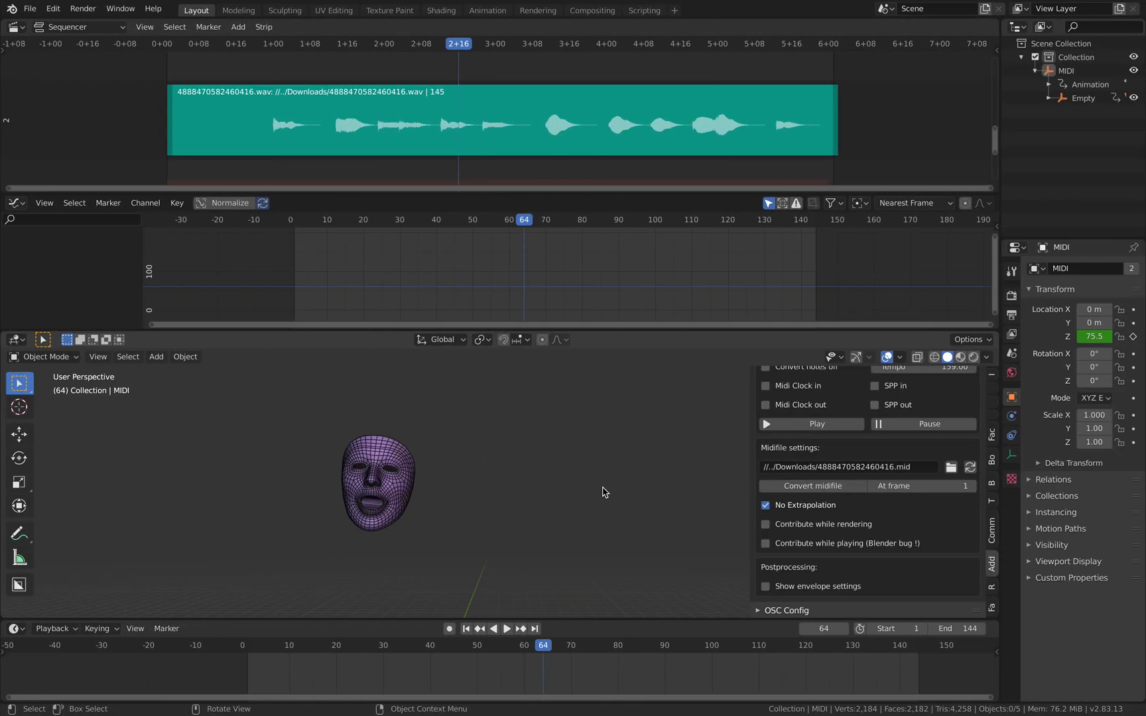
{"action": "scroll", "coordinate": [570, 477], "scroll_direction": "left", "scroll_amount": 10}
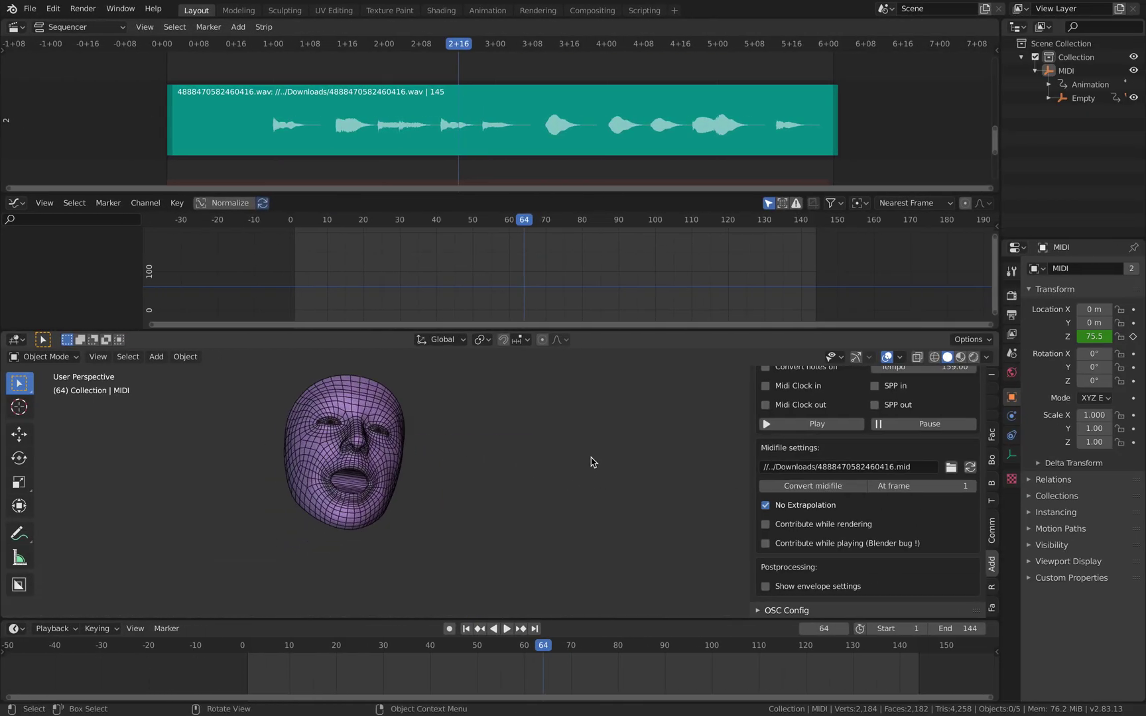
{"action": "scroll", "coordinate": [548, 482], "scroll_direction": "left", "scroll_amount": 5}
{"action": "key", "text": "space"}
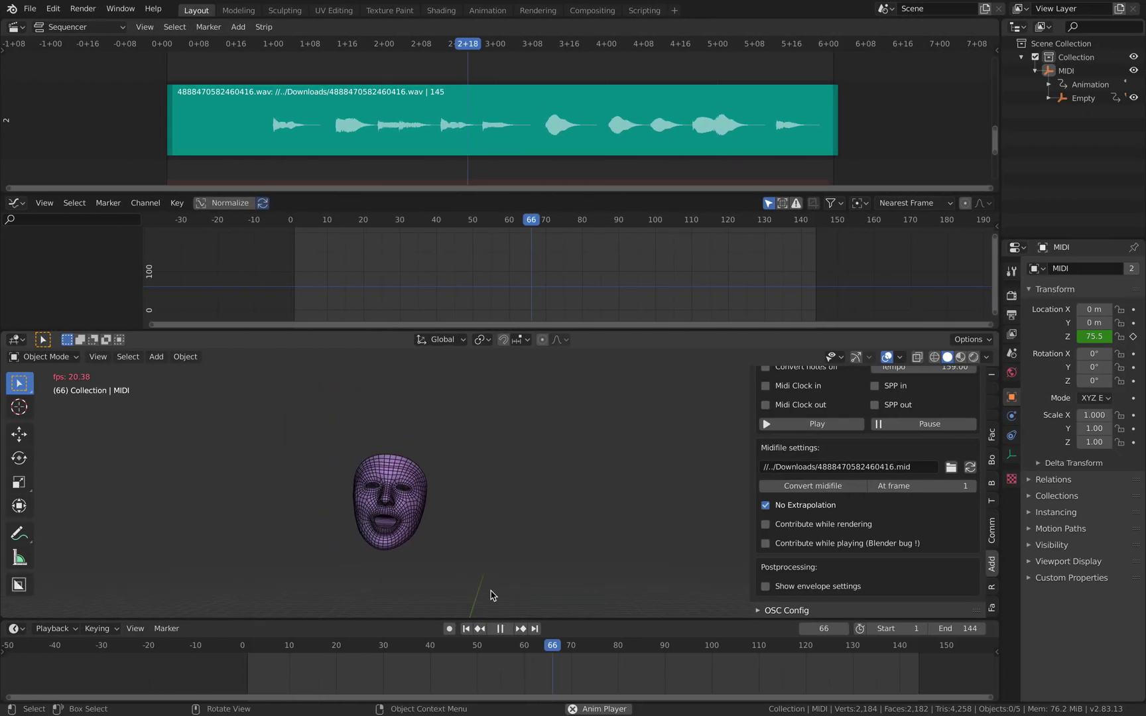
{"action": "key", "text": "shift+Left"}
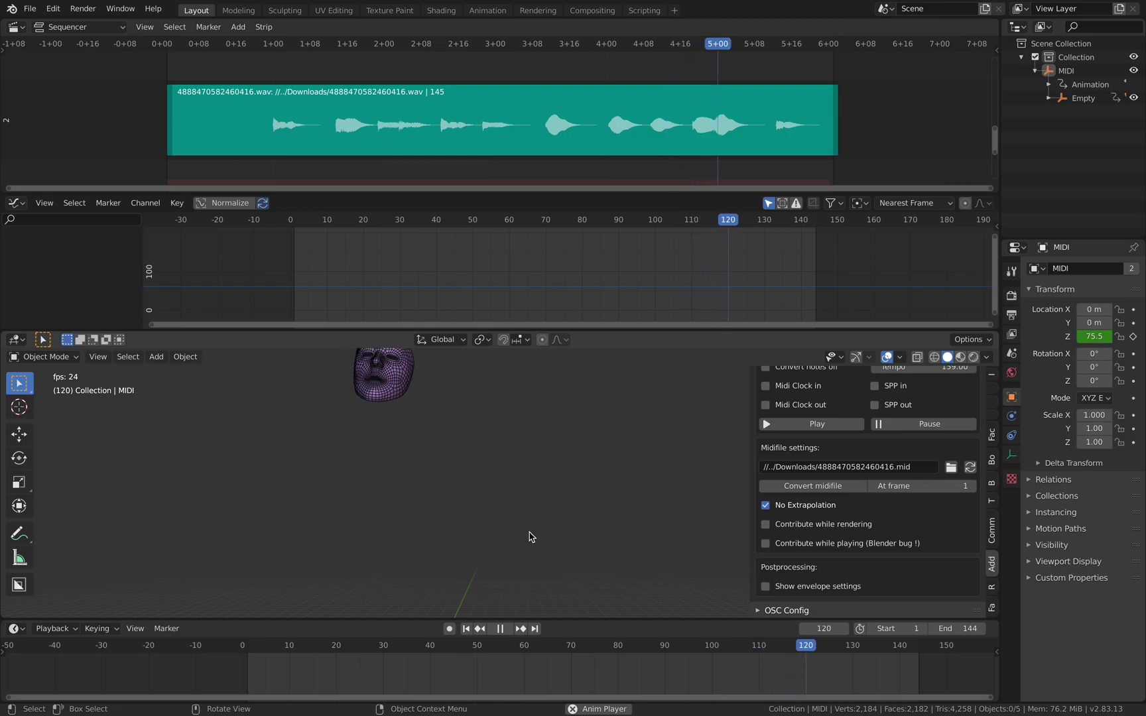
{"action": "key", "text": "space"}
{"action": "mouse_move", "coordinate": [535, 534]}
{"action": "middle_mouse_down"}
{"action": "mouse_move", "coordinate": [540, 510]}
{"action": "mouse_move", "coordinate": [530, 525]}
{"action": "middle_mouse_up"}
{"action": "scroll", "coordinate": [578, 164], "scroll_direction": "left", "scroll_amount": 1, "text": "ctrl"}
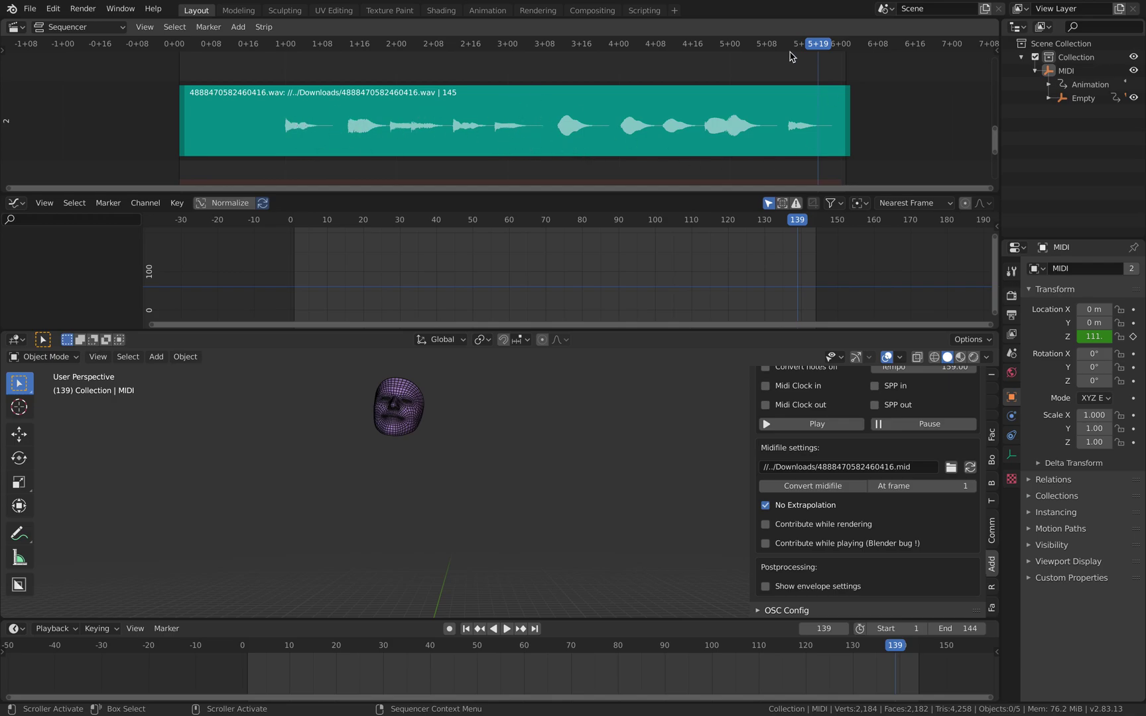
Show the MIDI object's Z Location keyframes and fit the stepped curve in the Graph Editor
{"action": "left_click", "coordinate": [1064, 71]}
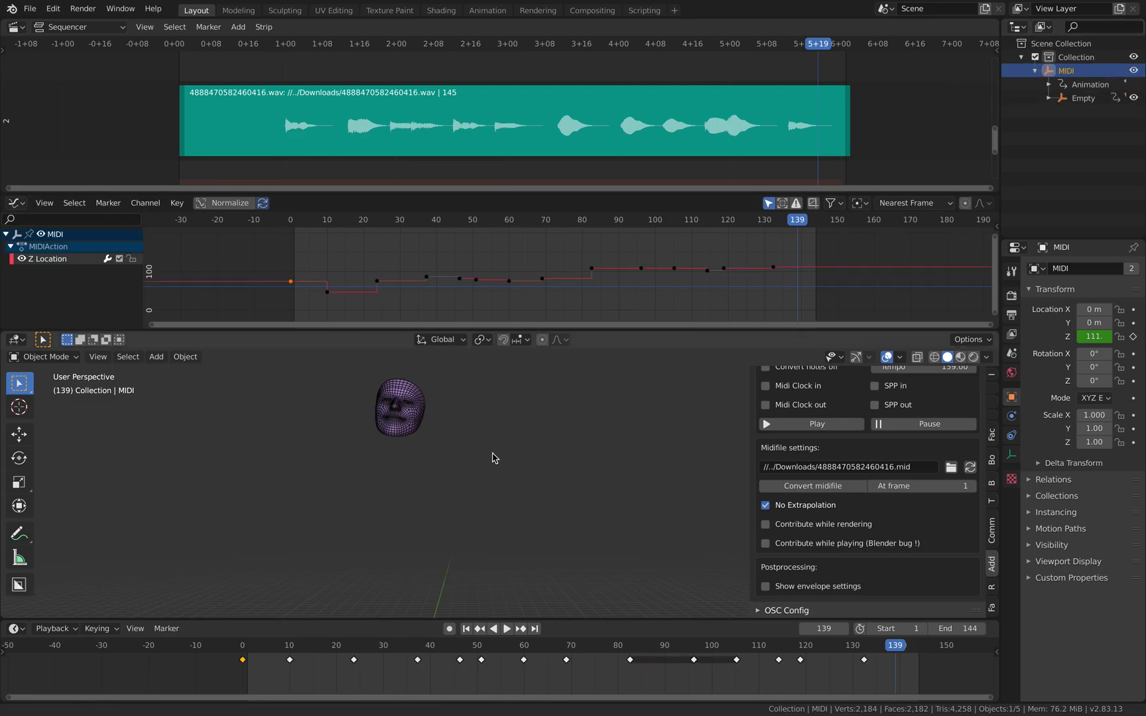
{"action": "mouse_move", "coordinate": [492, 458]}
{"action": "middle_mouse_down"}
{"action": "mouse_move", "coordinate": [504, 445]}
{"action": "mouse_move", "coordinate": [496, 468]}
{"action": "middle_mouse_up"}
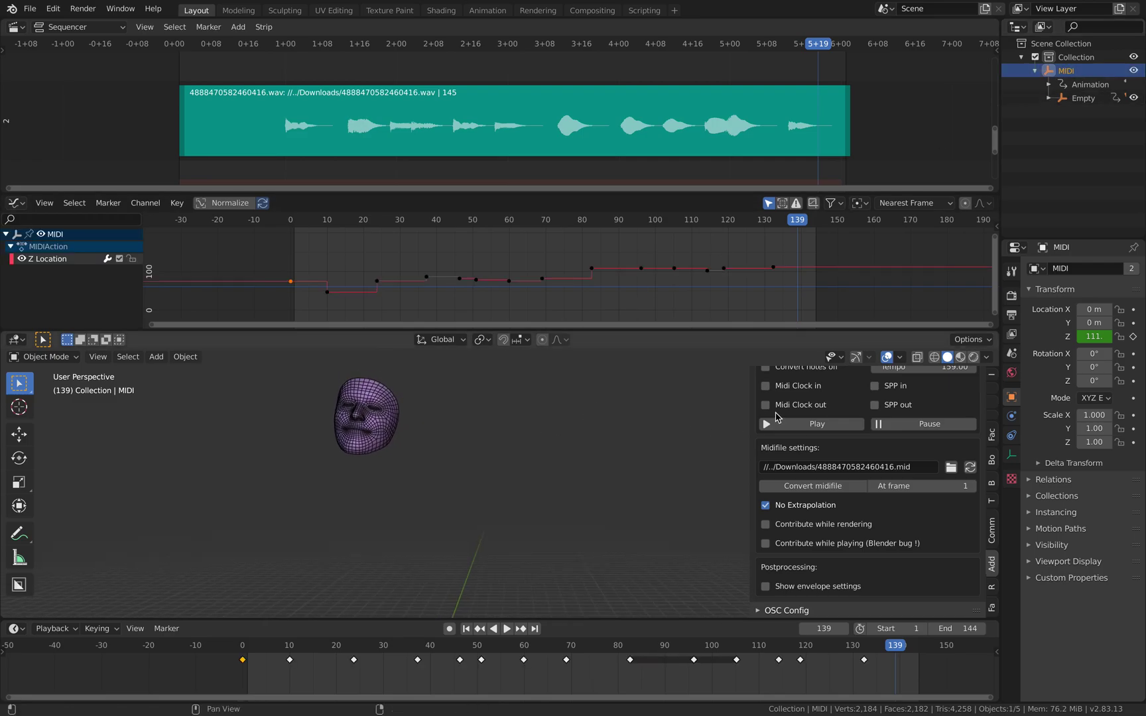
{"action": "key", "text": "Home"}
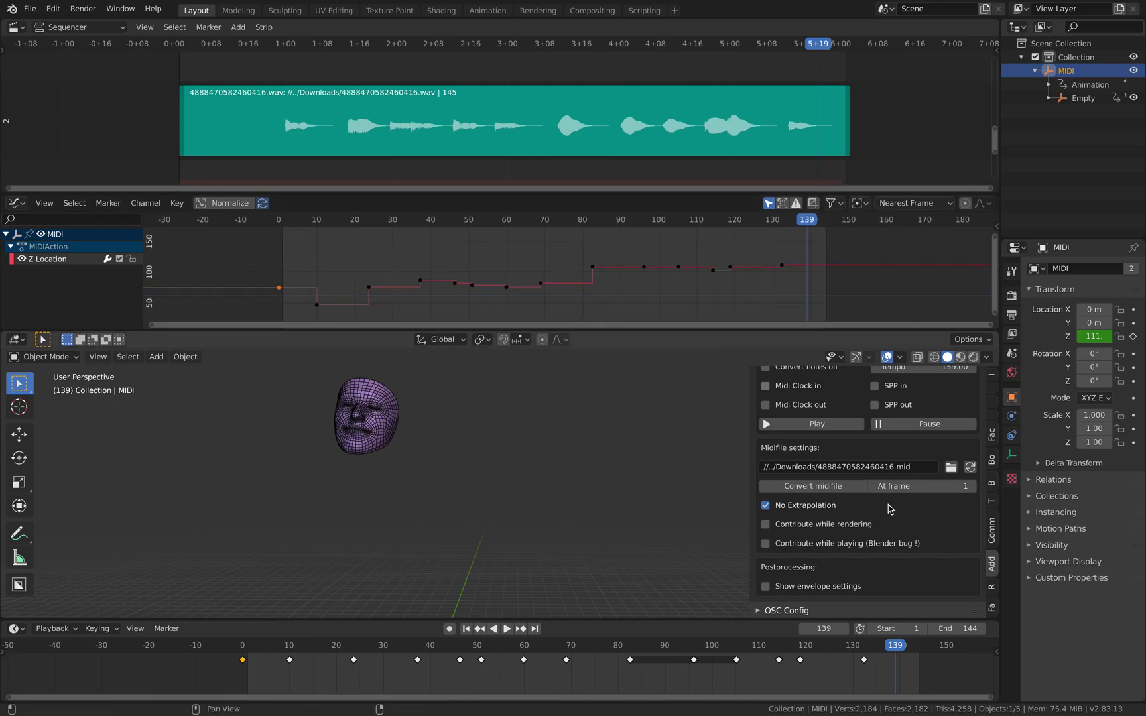
{"action": "scroll", "coordinate": [991, 570], "scroll_direction": "down", "scroll_amount": 5}
{"action": "scroll", "coordinate": [991, 572], "scroll_direction": "up", "scroll_amount": 5}
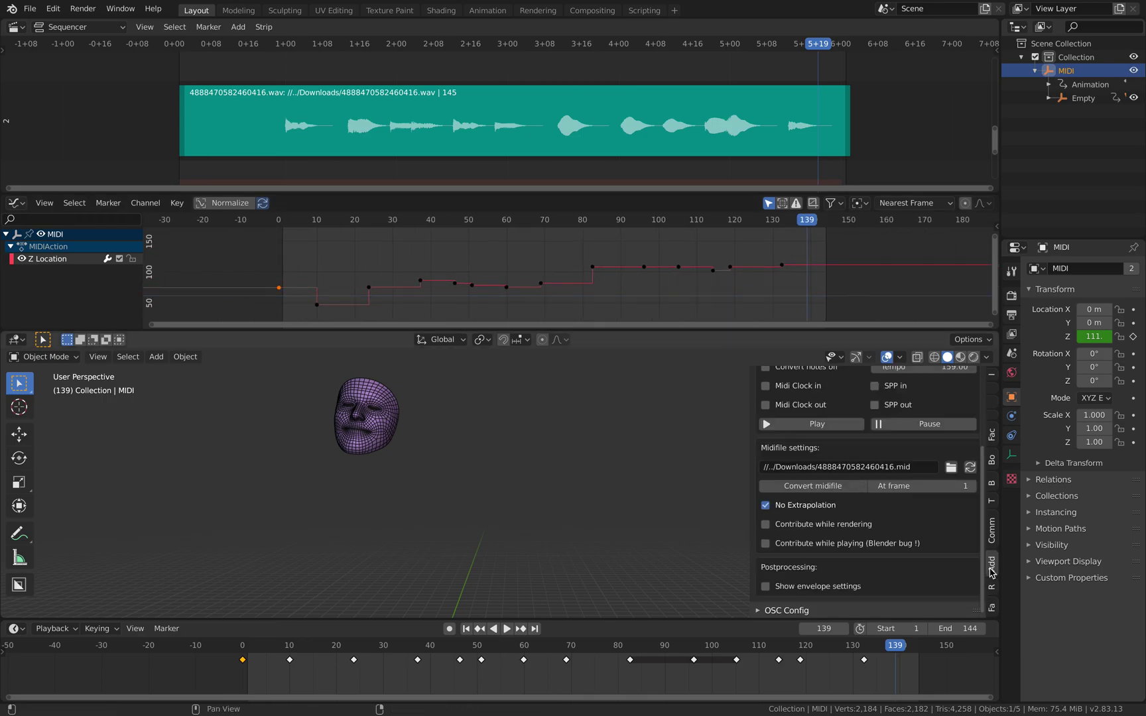
{"action": "scroll", "coordinate": [991, 570], "scroll_direction": "up", "scroll_amount": 2}
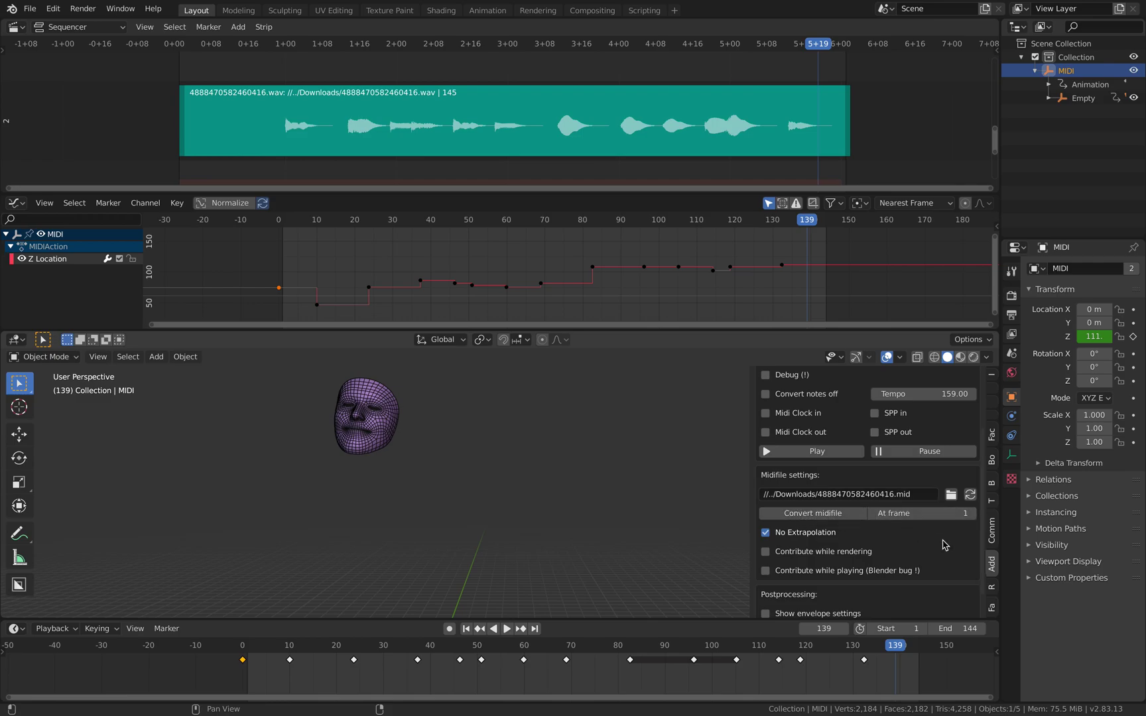
{"action": "scroll", "coordinate": [991, 589], "scroll_direction": "down", "scroll_amount": 6}
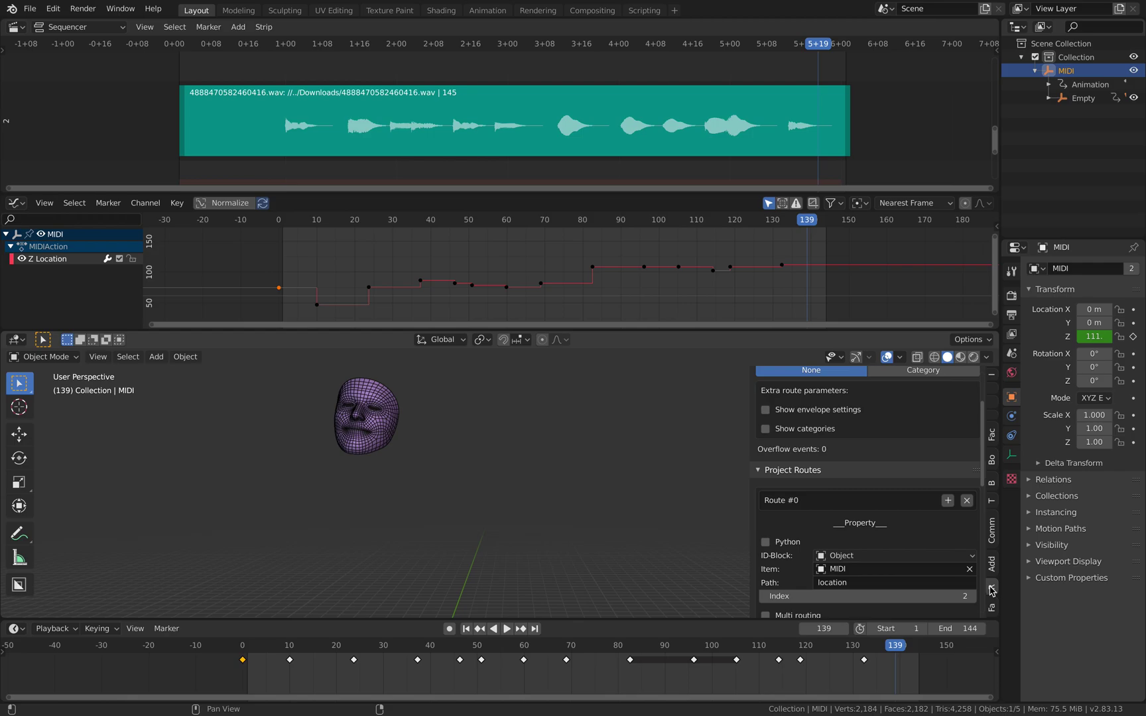
{"action": "scroll", "coordinate": [862, 517], "scroll_direction": "down", "scroll_amount": 1}
{"action": "scroll", "coordinate": [855, 533], "scroll_direction": "down", "scroll_amount": 2}
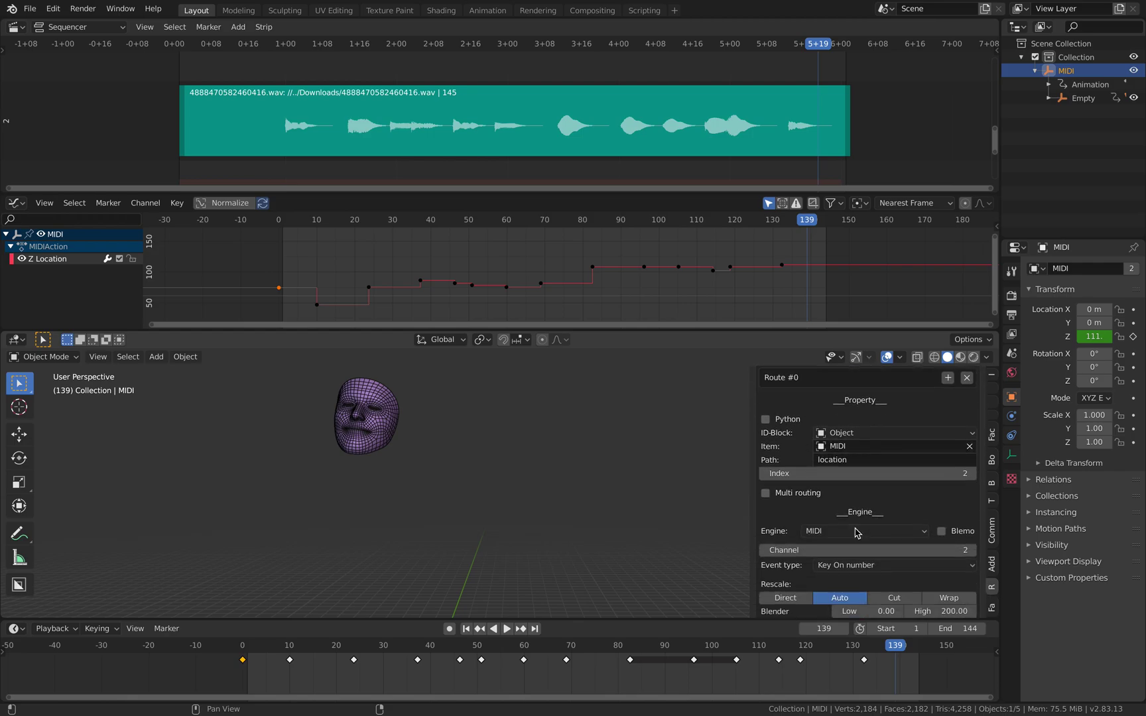
{"action": "scroll", "coordinate": [855, 527], "scroll_direction": "down", "scroll_amount": 2}
{"action": "scroll", "coordinate": [888, 448], "scroll_direction": "up", "scroll_amount": 2}
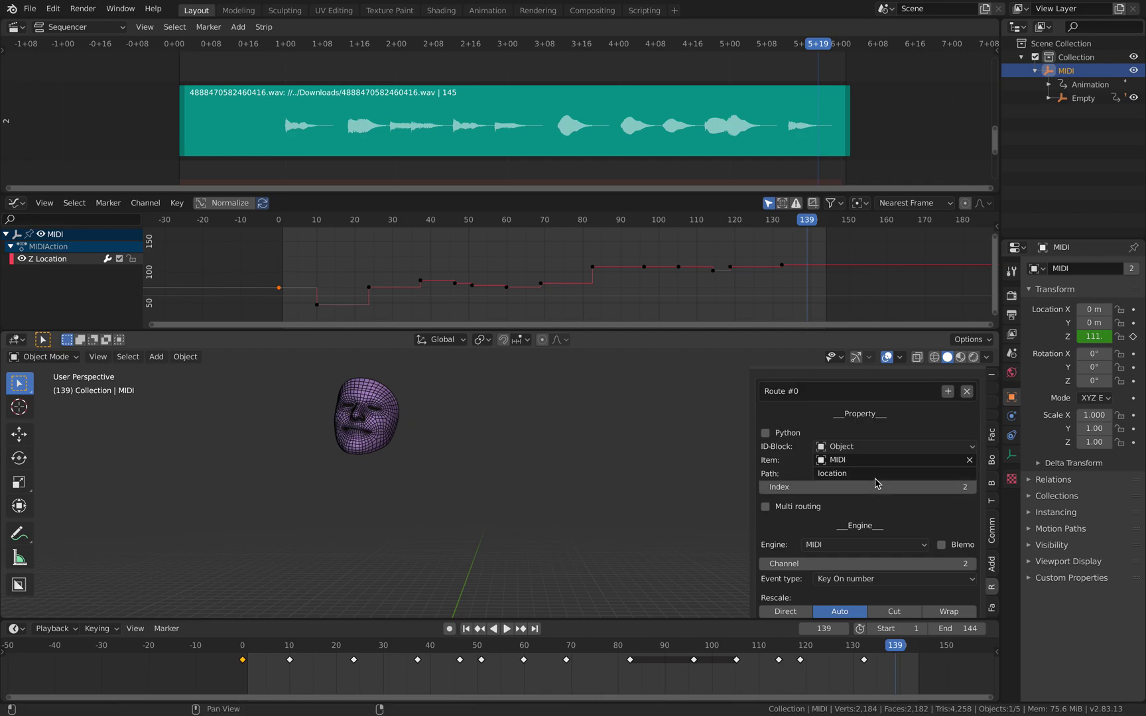
{"action": "scroll", "coordinate": [889, 521], "scroll_direction": "down", "scroll_amount": 1}
{"action": "scroll", "coordinate": [888, 533], "scroll_direction": "down", "scroll_amount": 2}
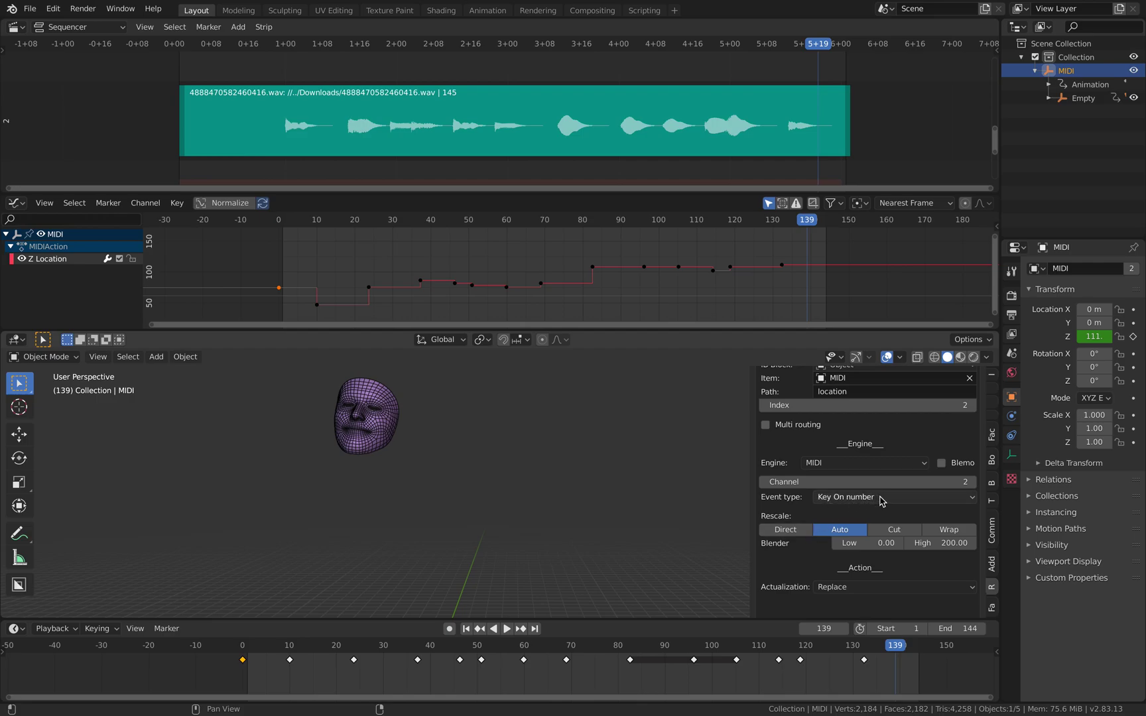
Stretch the curve view vertically and enlarge the Graph Editor area
{"action": "middle_click_drag", "start_coordinate": [603, 282], "coordinate": [643, 305], "text": "ctrl"}
{"action": "left_click_drag", "start_coordinate": [633, 330], "coordinate": [624, 425]}
{"action": "middle_click_drag", "start_coordinate": [583, 371], "coordinate": [360, 368], "text": "ctrl"}
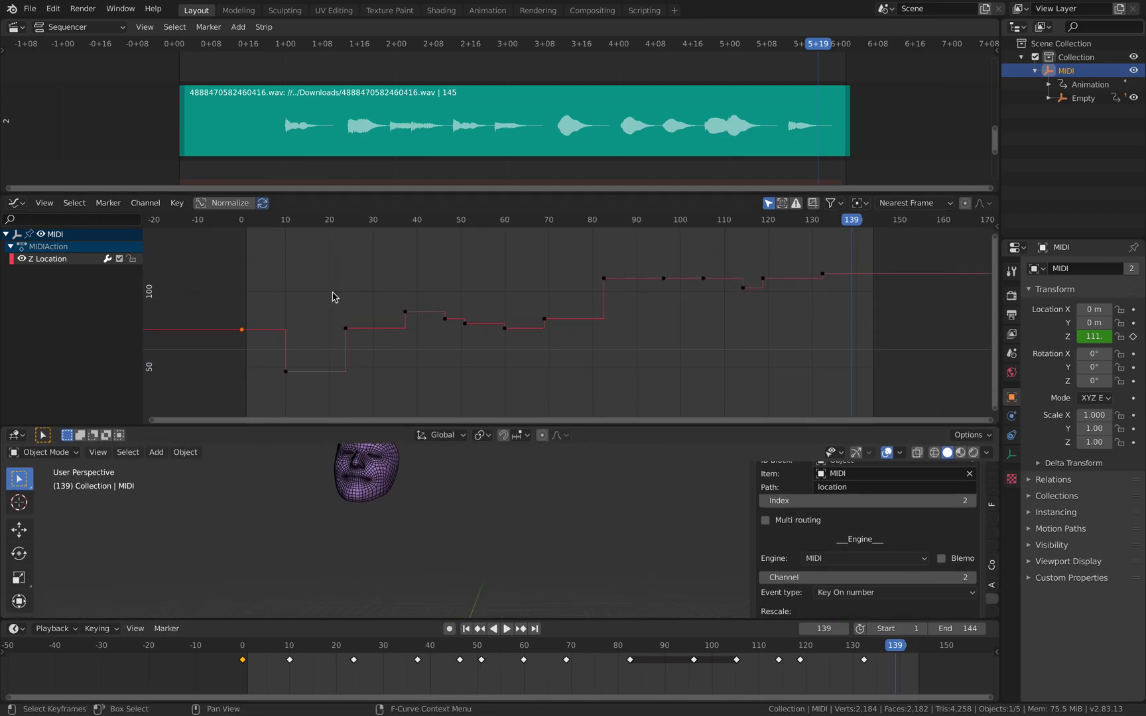
Check the Song Maker song again and turn the view so the face looks front
{"action": "key", "text": "ctrl+Left"}
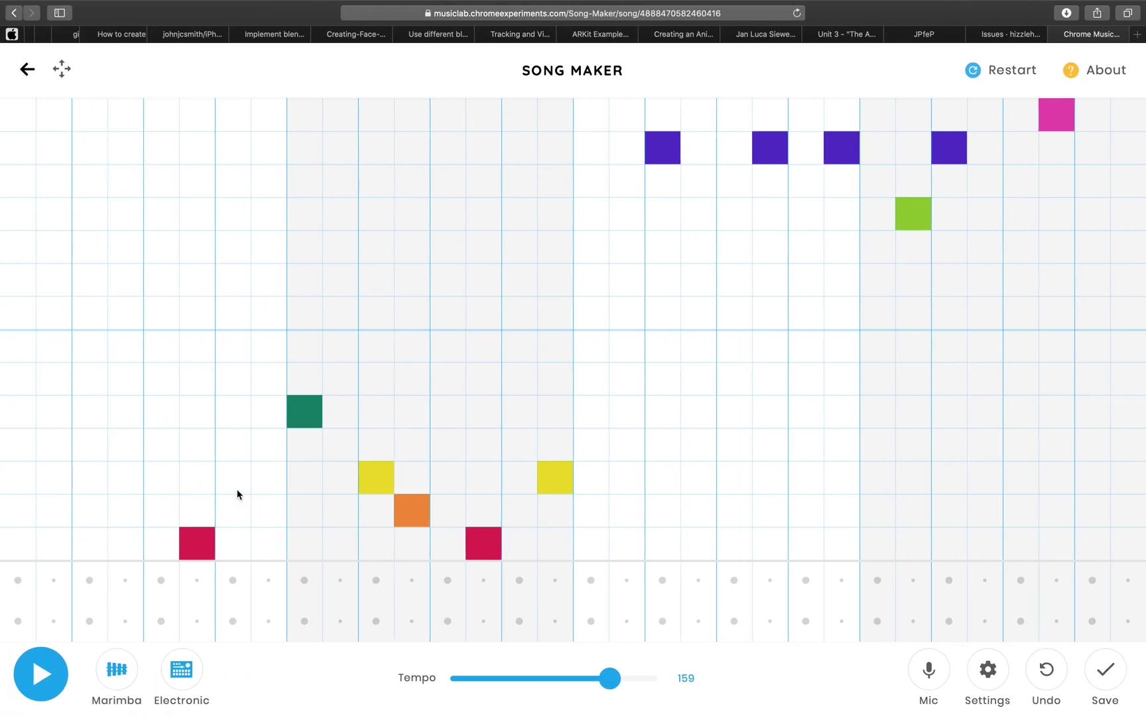
{"action": "key", "text": "ctrl+Right"}
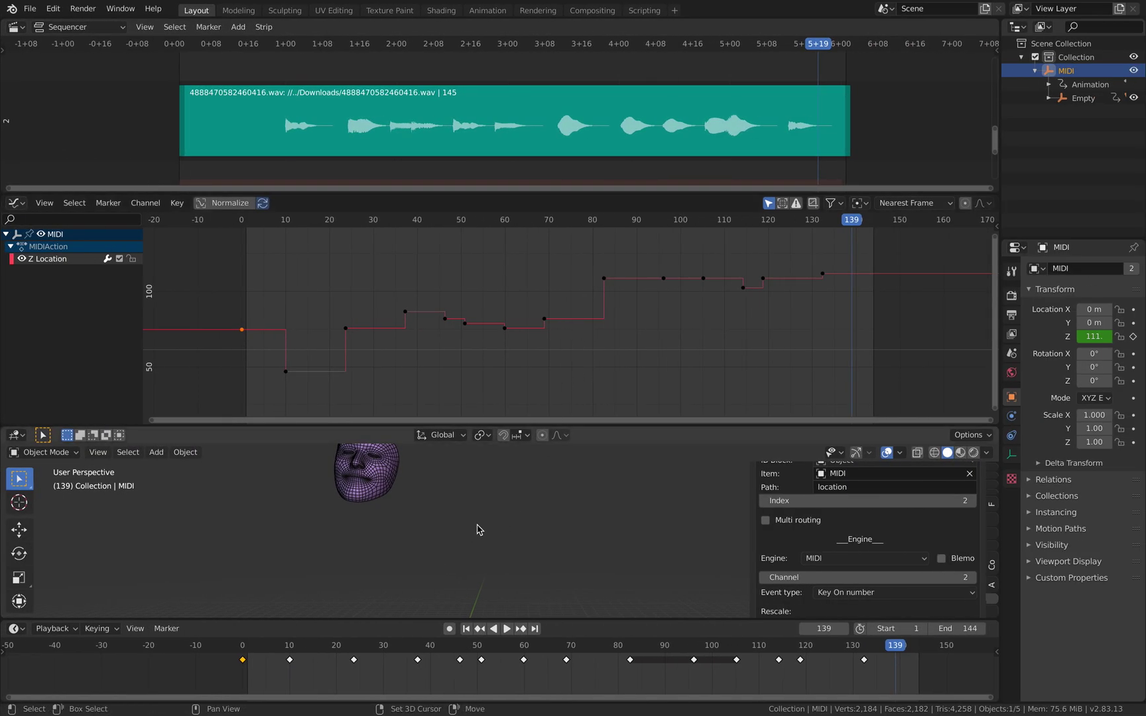
{"action": "middle_click_drag", "start_coordinate": [476, 529], "coordinate": [527, 522]}
Enlarge the 3D Viewport and play the face animation from frame 0 to check it
{"action": "left_click_drag", "start_coordinate": [546, 426], "coordinate": [548, 293]}
{"action": "mouse_move", "coordinate": [534, 415]}
{"action": "middle_mouse_down"}
{"action": "mouse_move", "coordinate": [510, 445]}
{"action": "mouse_move", "coordinate": [516, 422]}
{"action": "middle_mouse_up"}
{"action": "key", "text": "space"}
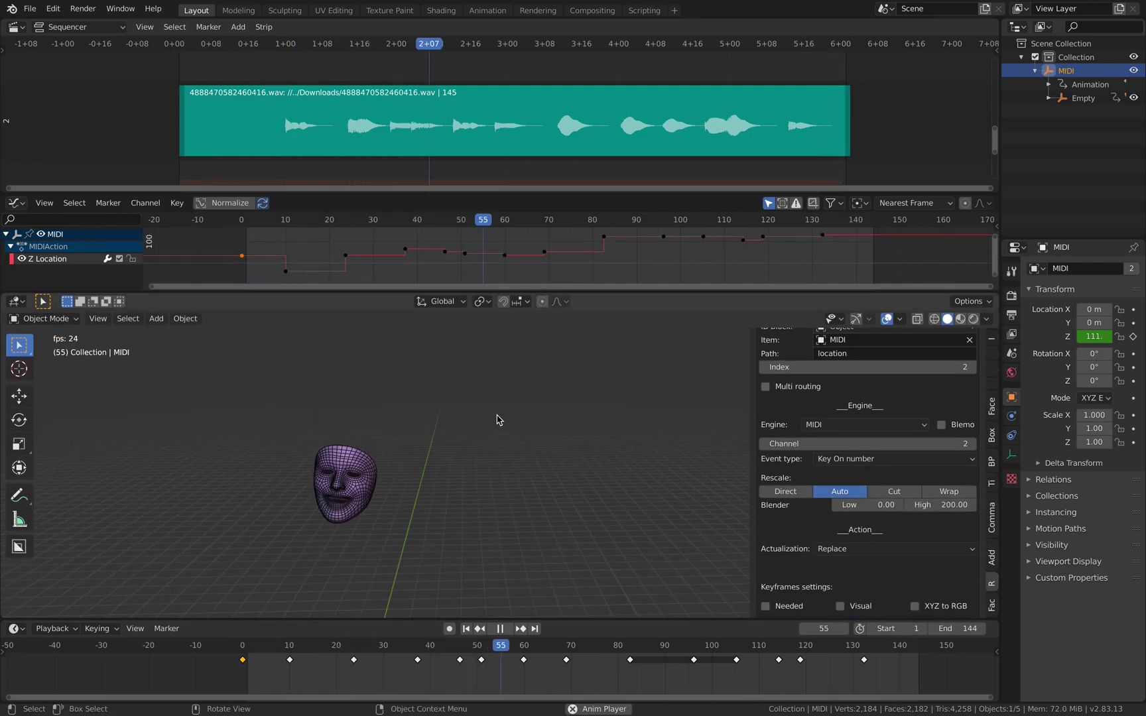
{"action": "key", "text": "space"}
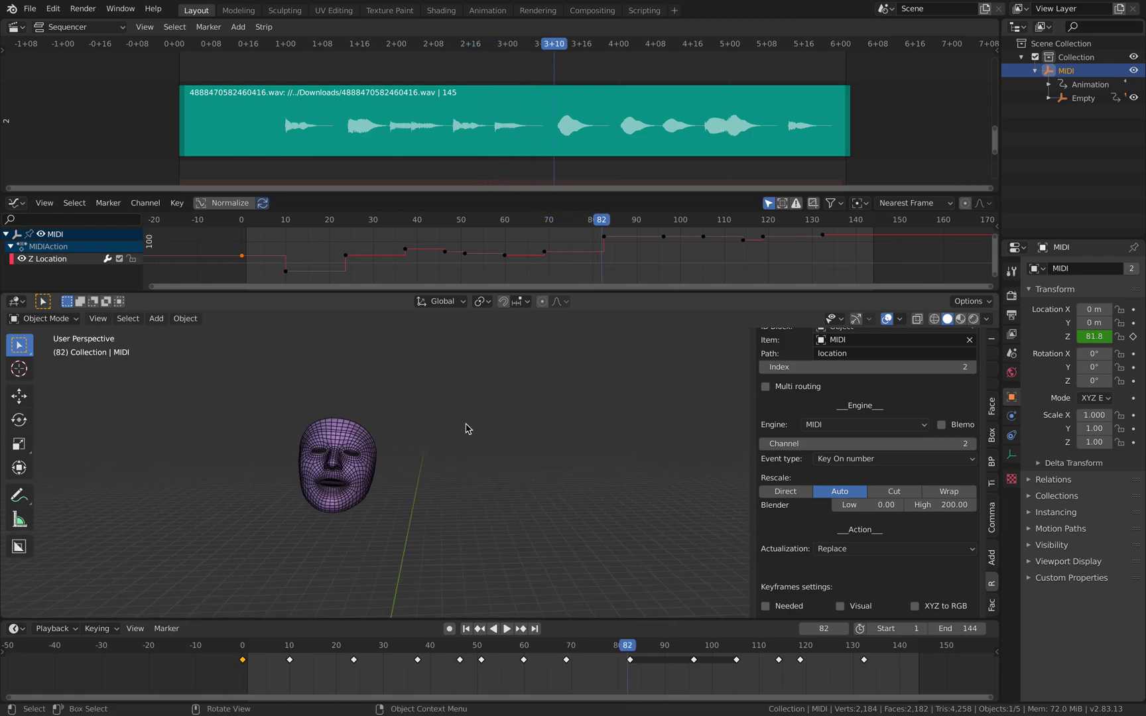
{"action": "key", "text": "space"}
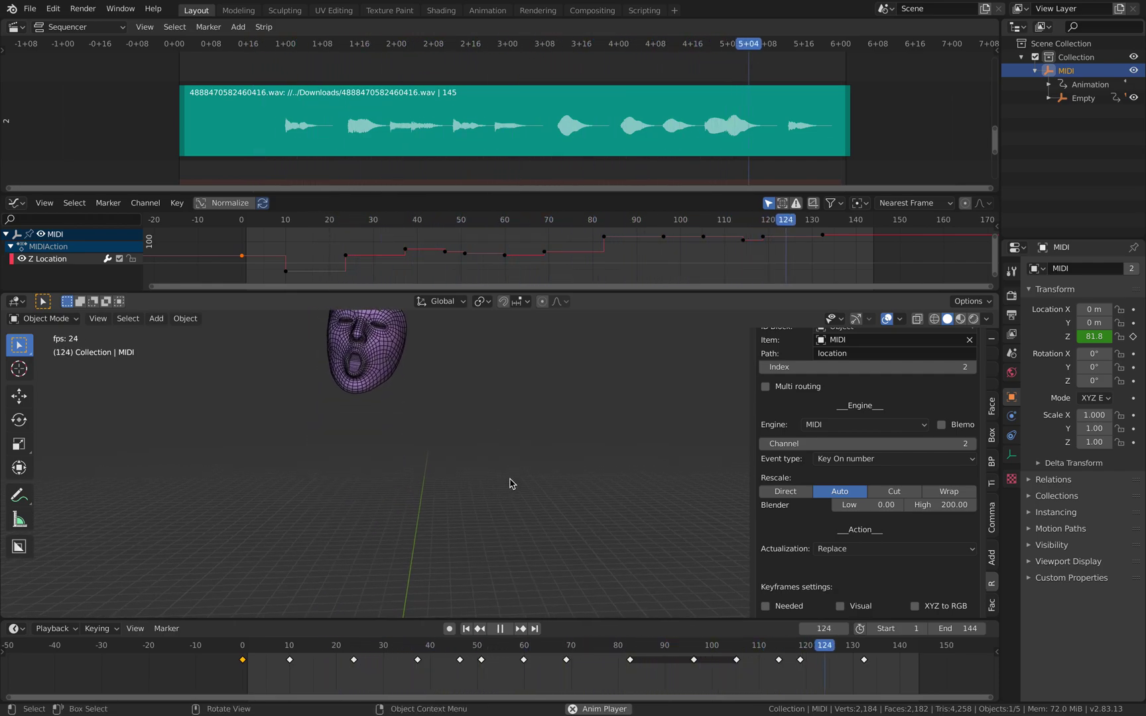
{"action": "key", "text": "space"}
{"action": "scroll", "coordinate": [445, 529], "scroll_direction": "up", "scroll_amount": 3}
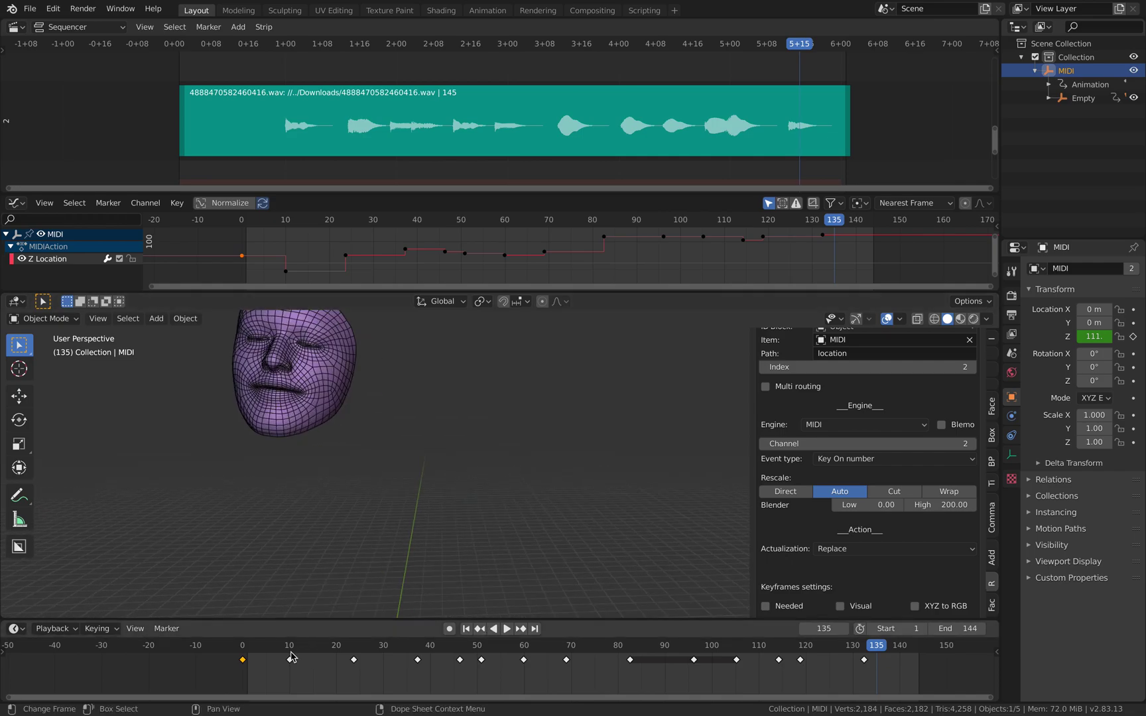
{"action": "left_click", "coordinate": [253, 652]}
{"action": "key", "text": "space"}
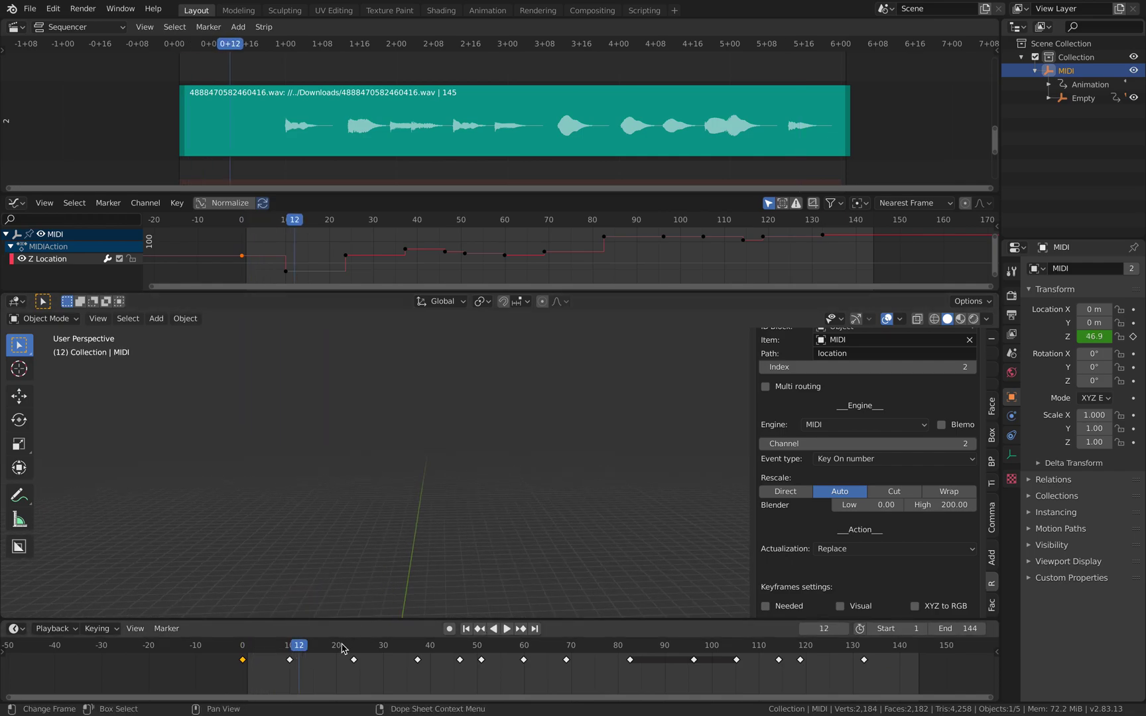
{"action": "left_click", "coordinate": [240, 644]}
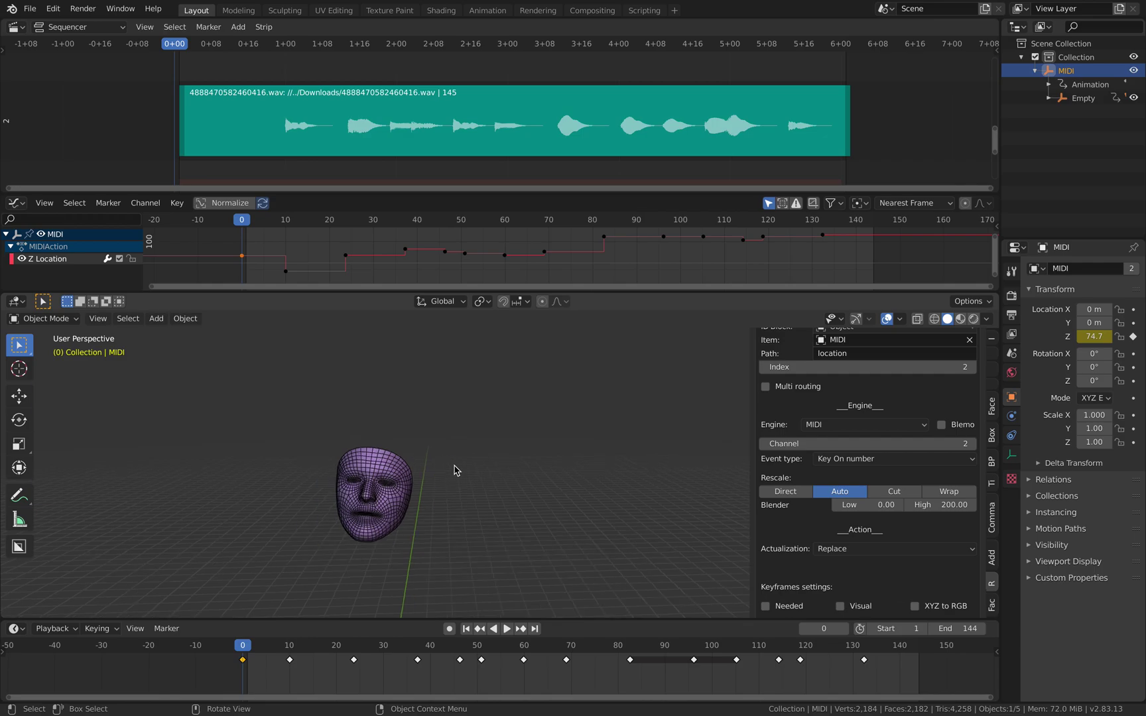
{"action": "key", "text": "space"}
Select and delete all Z Location keyframes, then play the animation without the bounce
{"action": "key", "text": "a"}
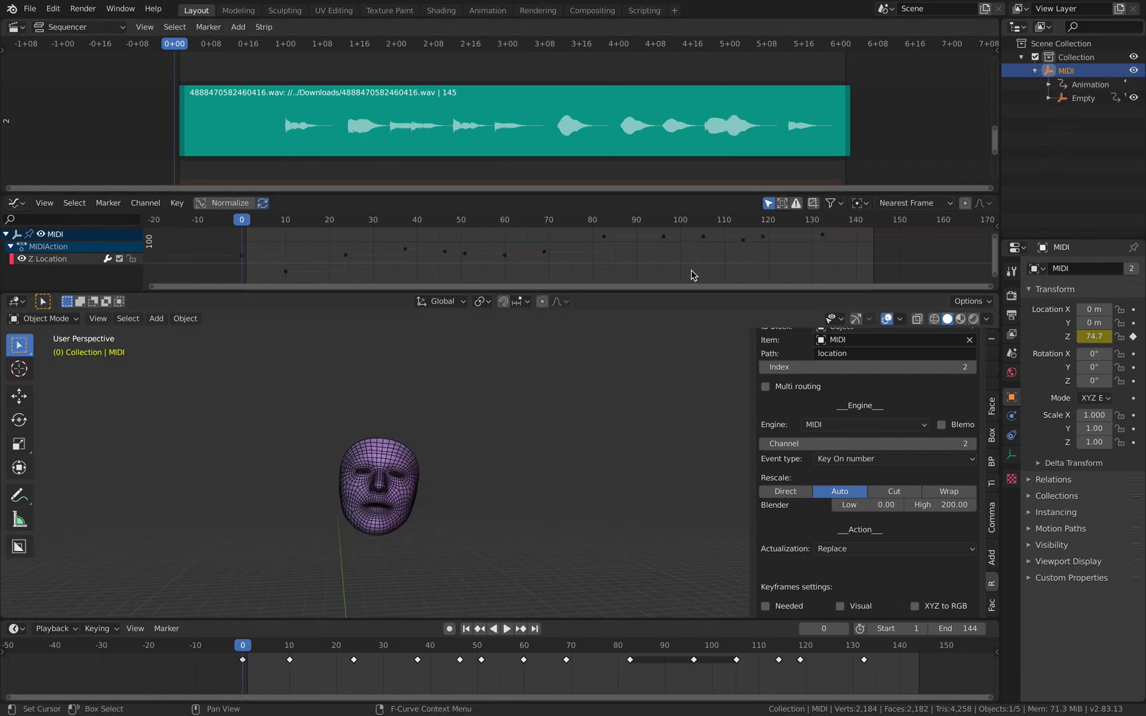
{"action": "key", "text": "x"}
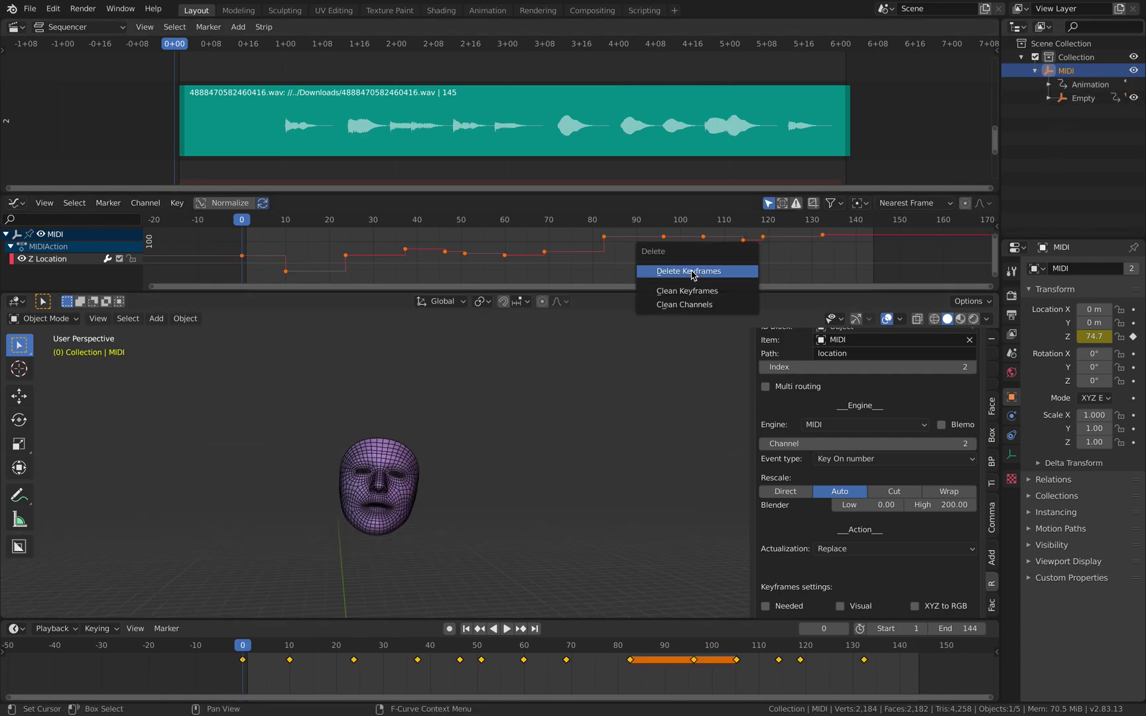
{"action": "left_click", "coordinate": [689, 271]}
{"action": "key", "text": "space"}
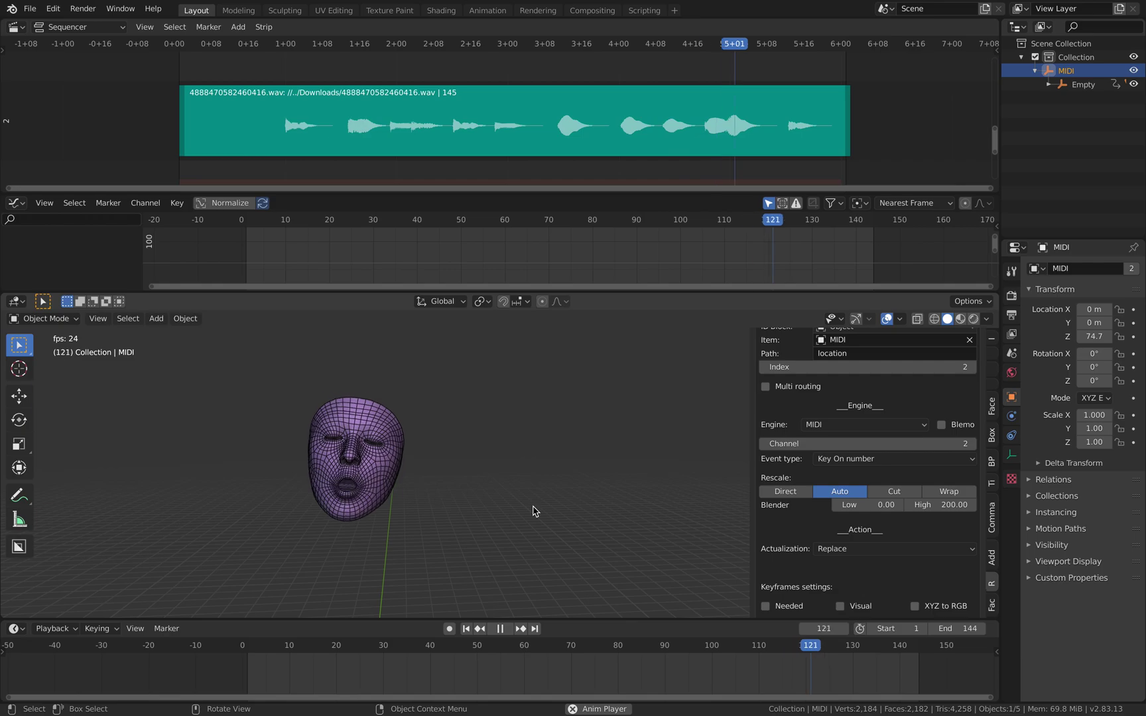
Stop playback, select the head mesh, and look over the Song Maker song
{"action": "key", "text": "space"}
{"action": "left_click", "coordinate": [406, 484]}
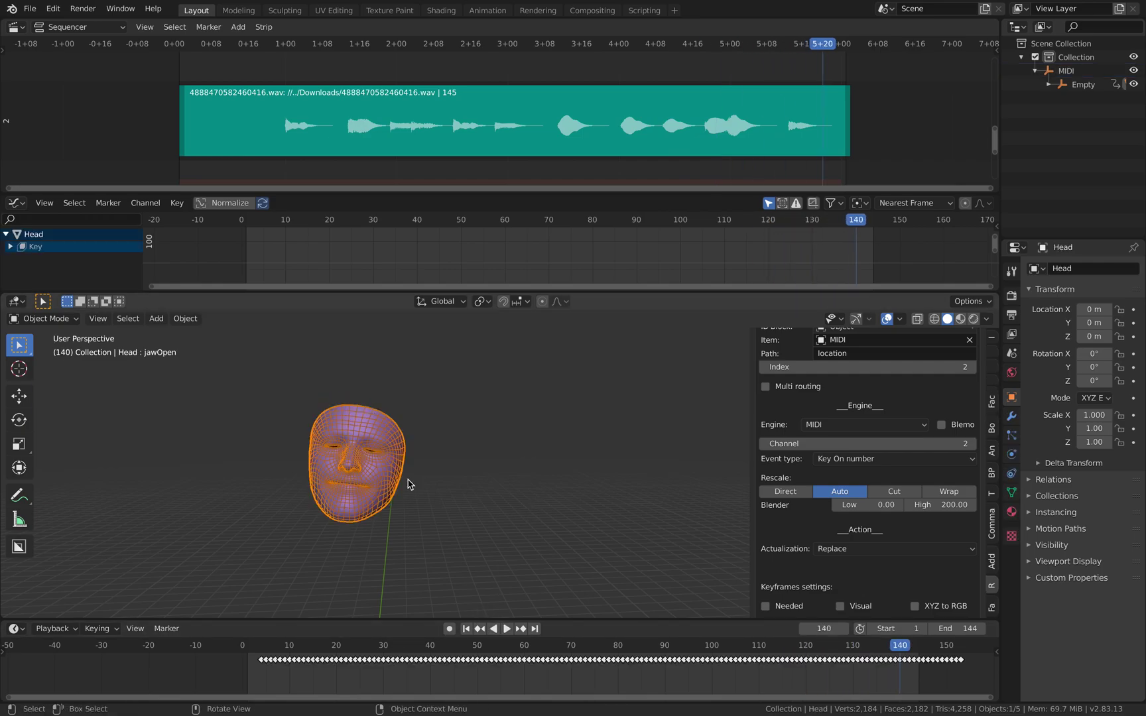
{"action": "key", "text": "ctrl+Left"}
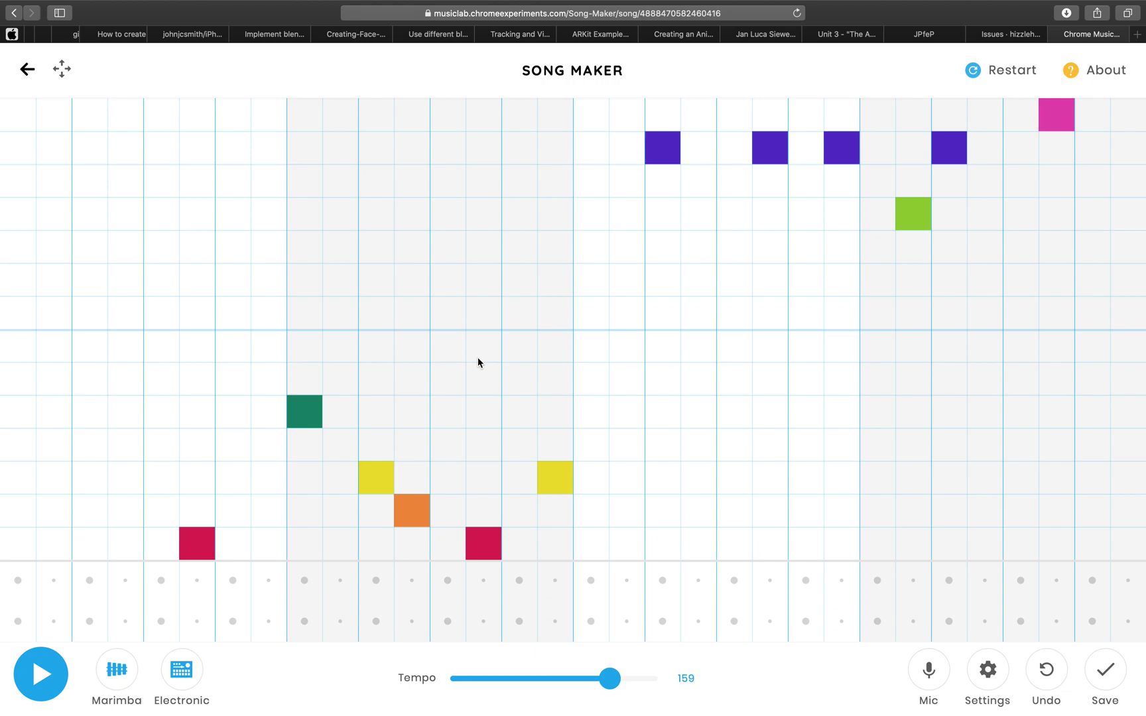
{"action": "key", "text": "ctrl+Right"}
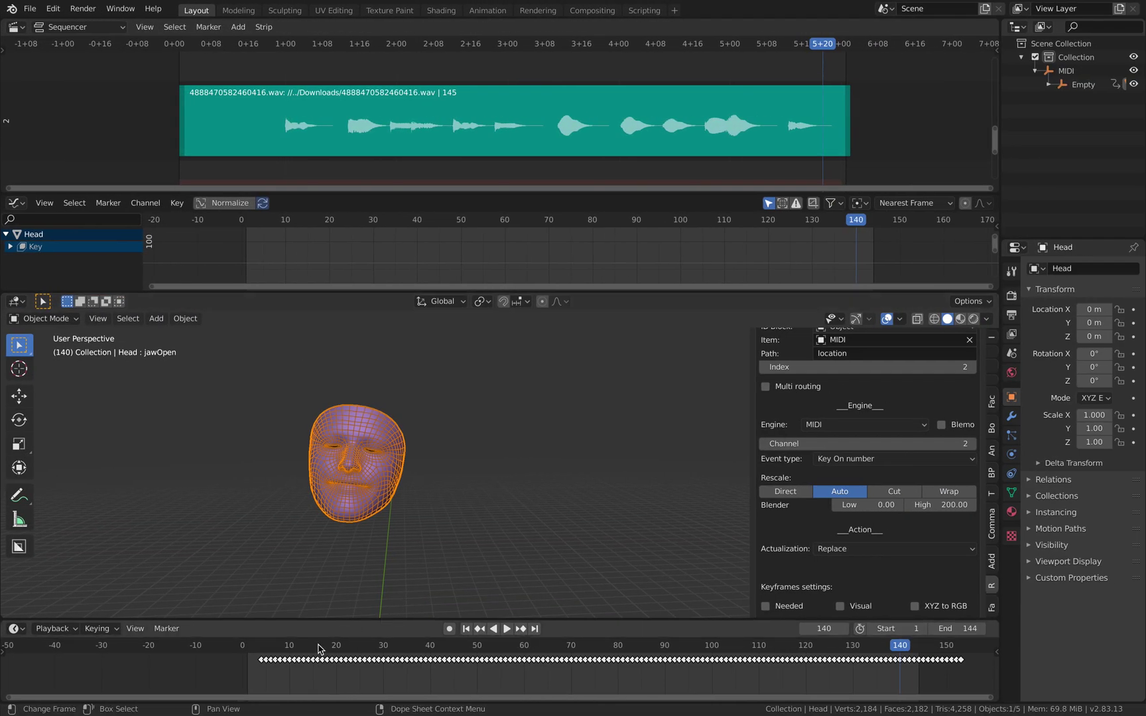
Replay the face animation from the start, then stop with the playhead near frame 21
{"action": "left_click", "coordinate": [251, 645]}
{"action": "left_click", "coordinate": [457, 491]}
{"action": "key", "text": "space"}
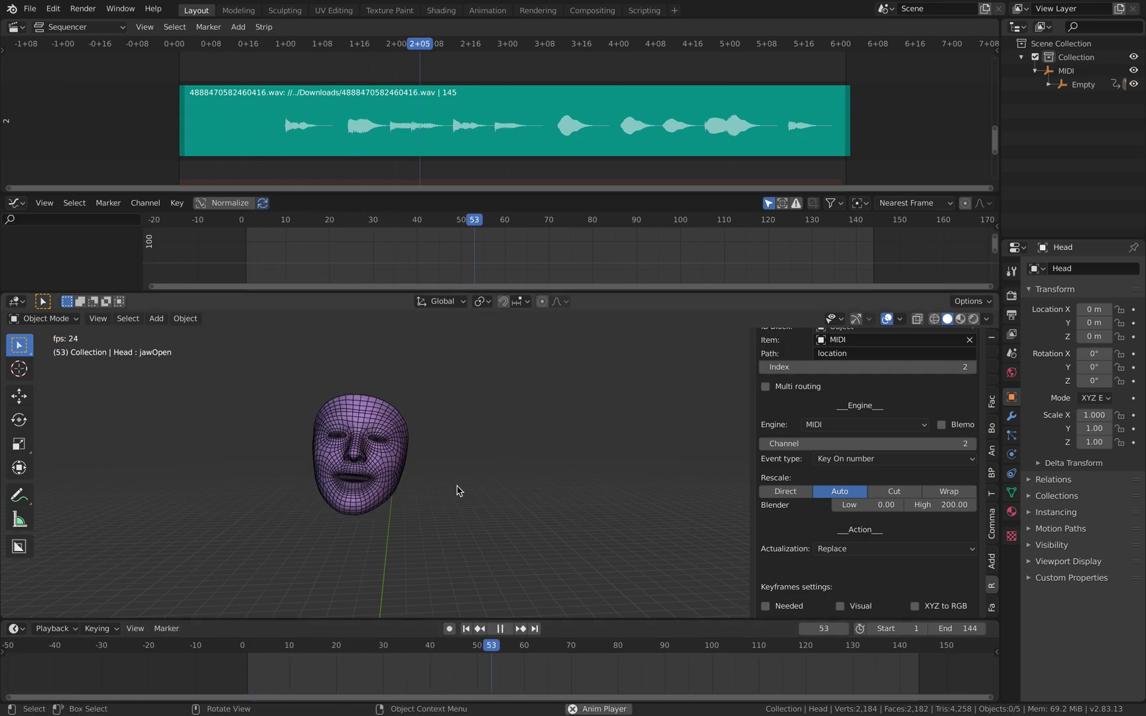
{"action": "key", "text": "space"}
{"action": "key", "text": "space"}
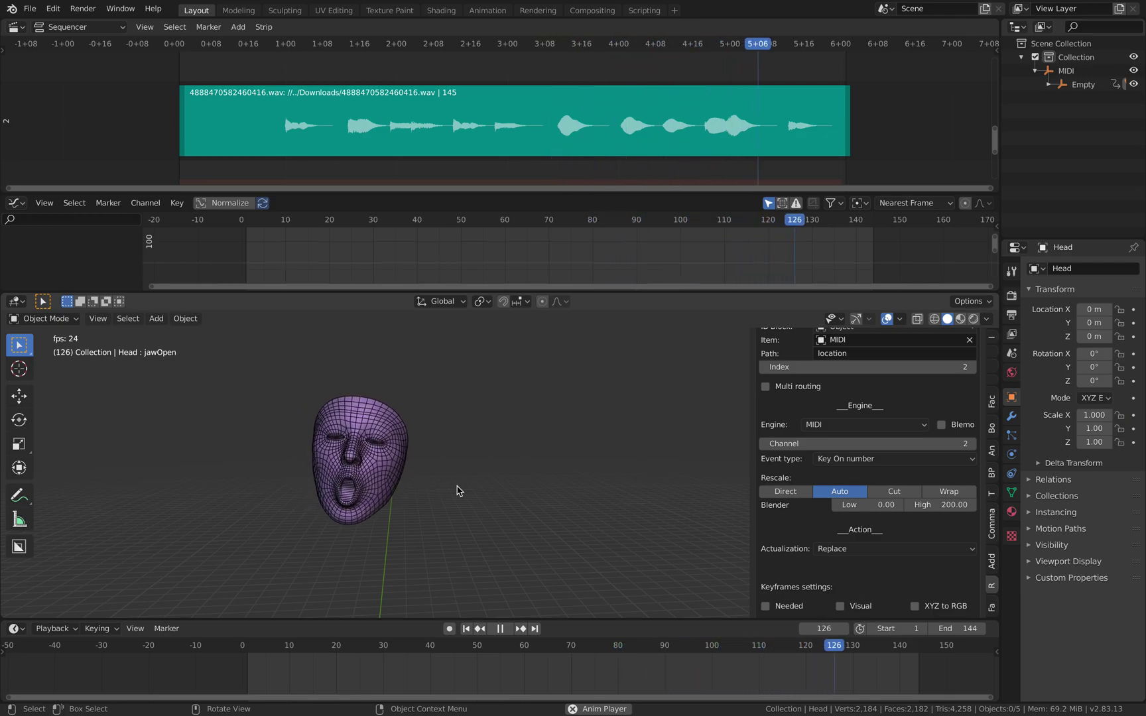
{"action": "key", "text": "space"}
{"action": "left_click", "coordinate": [340, 647]}
Scrub the early frames and play the face animation, stopping at frame 27 facing straight ahead
{"action": "left_click_drag", "start_coordinate": [319, 655], "coordinate": [262, 650]}
{"action": "key", "text": "space"}
{"action": "middle_click_drag", "start_coordinate": [399, 511], "coordinate": [435, 497]}
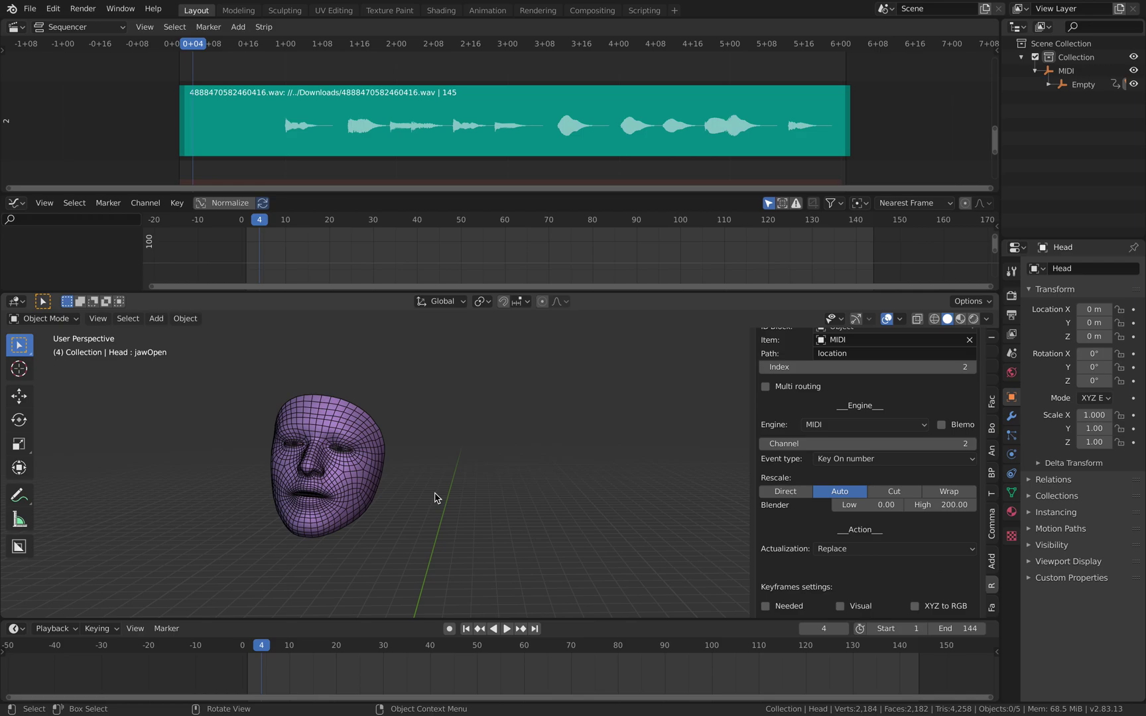
{"action": "key", "text": "space"}
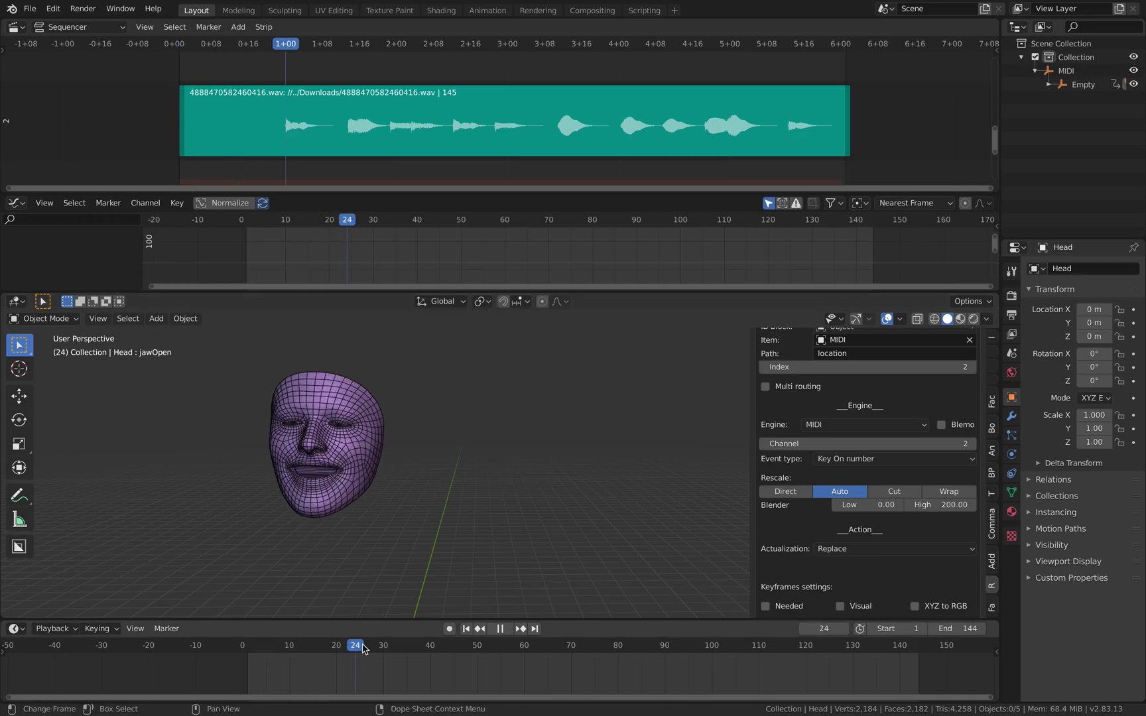
{"action": "key", "text": "space"}
{"action": "mouse_move", "coordinate": [398, 570]}
{"action": "middle_mouse_down"}
{"action": "mouse_move", "coordinate": [424, 545]}
{"action": "mouse_move", "coordinate": [409, 580]}
{"action": "middle_mouse_up"}
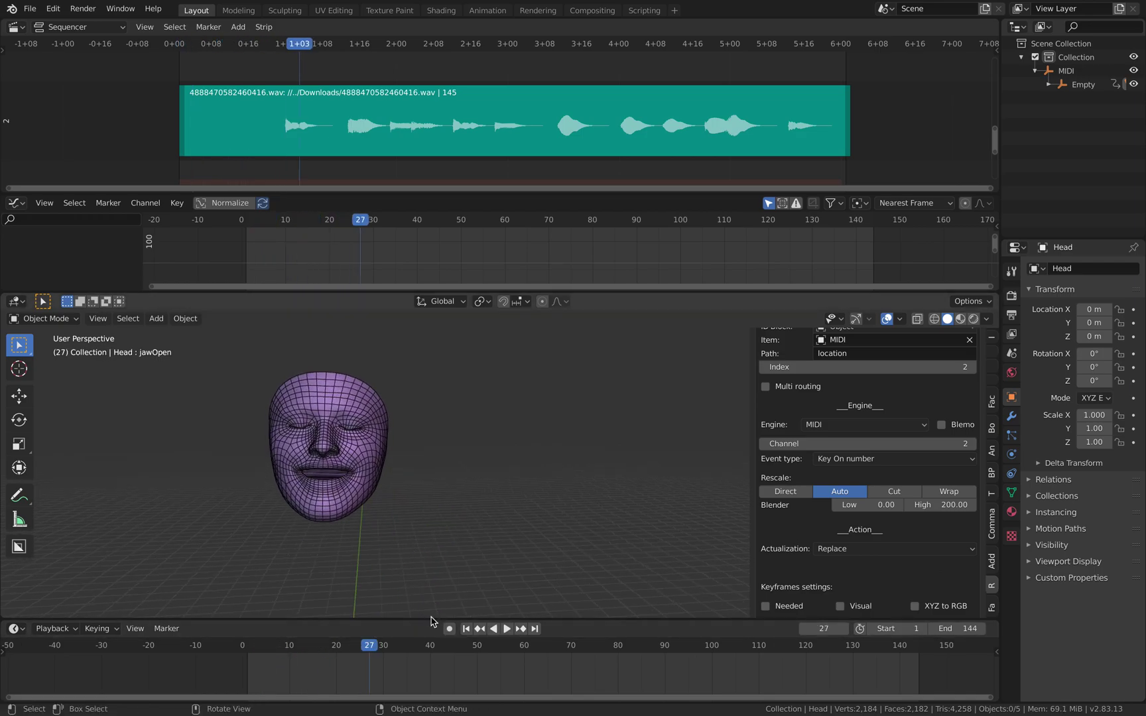
Play from frame 28, scrub around frame 90, then save as anim_l_can_blend_01.blend
{"action": "left_click", "coordinate": [375, 643]}
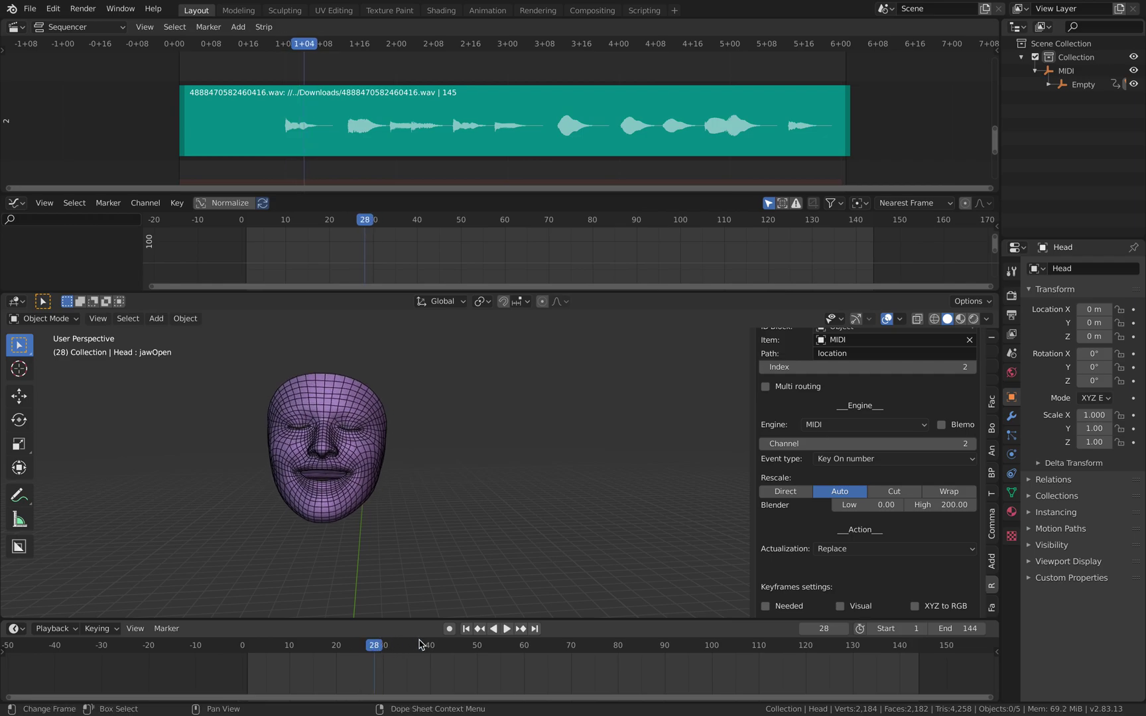
{"action": "key", "text": "space"}
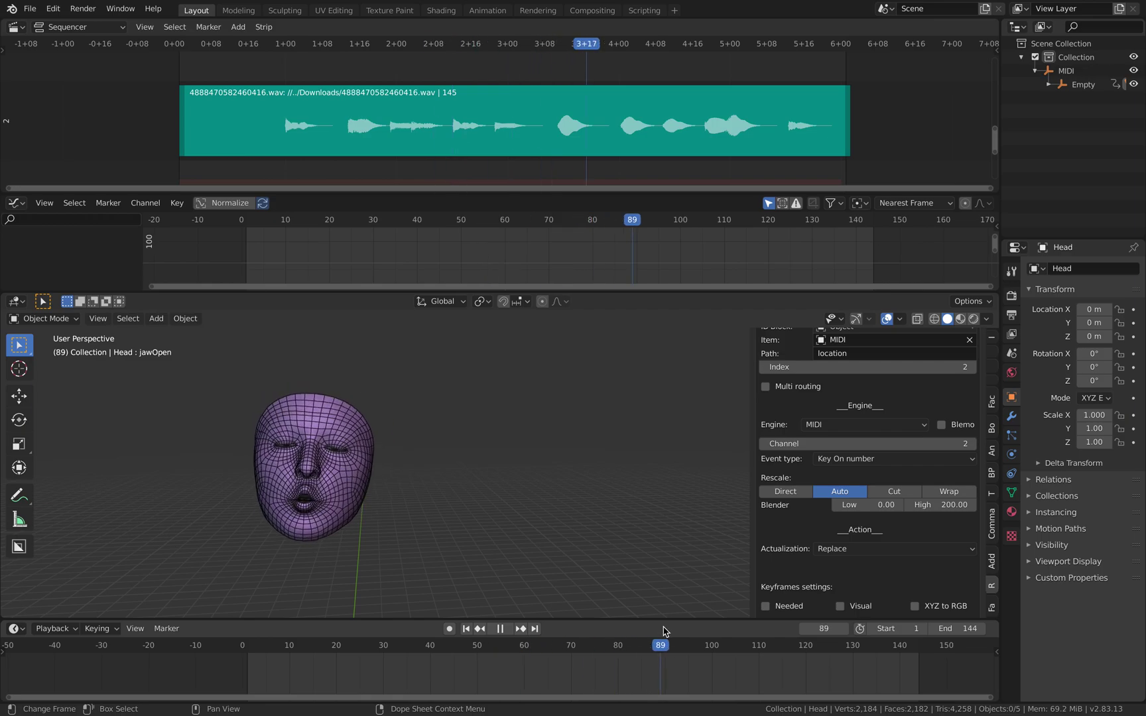
{"action": "left_click_drag", "start_coordinate": [663, 630], "coordinate": [704, 632]}
{"action": "middle_click_drag", "start_coordinate": [504, 504], "coordinate": [472, 486]}
{"action": "key", "text": "space"}
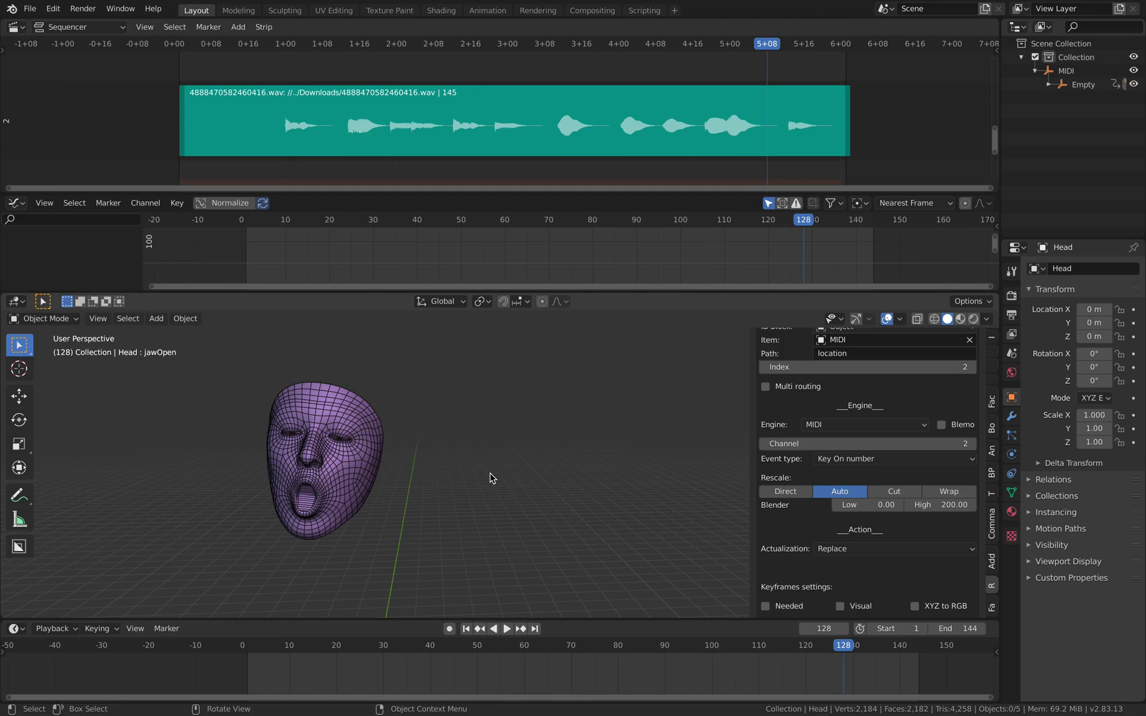
{"action": "middle_click_drag", "start_coordinate": [489, 441], "coordinate": [482, 421]}
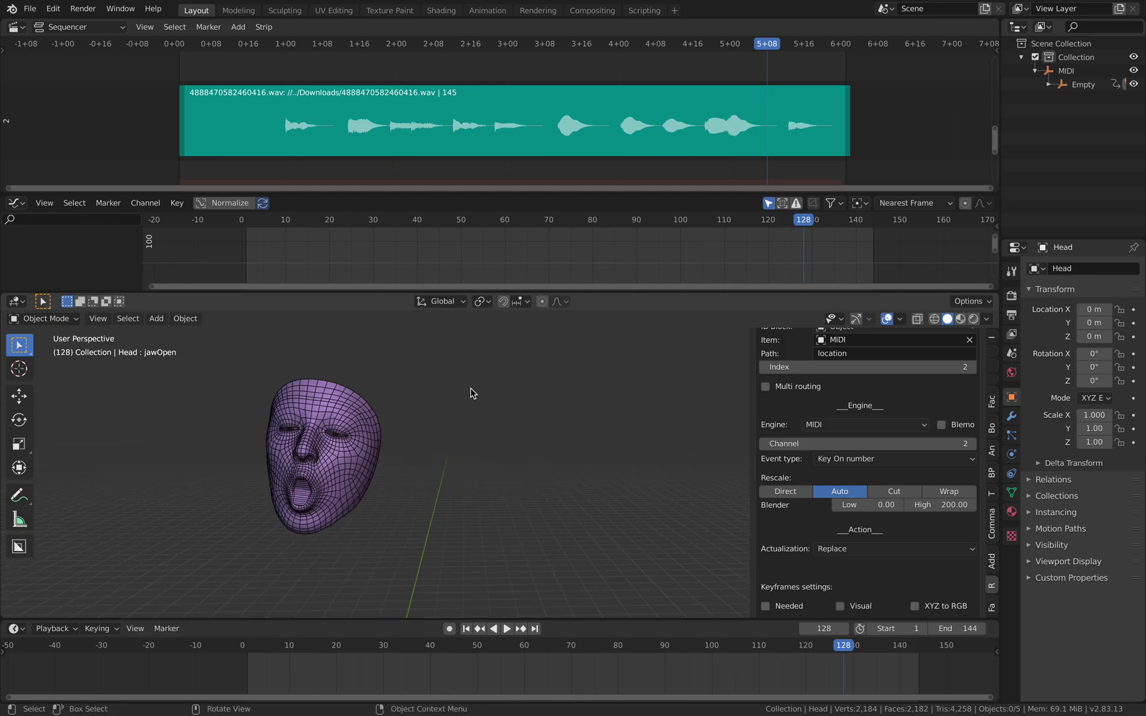
{"action": "key", "text": "ctrl+s"}
{"action": "middle_click_drag", "start_coordinate": [499, 459], "coordinate": [511, 434]}
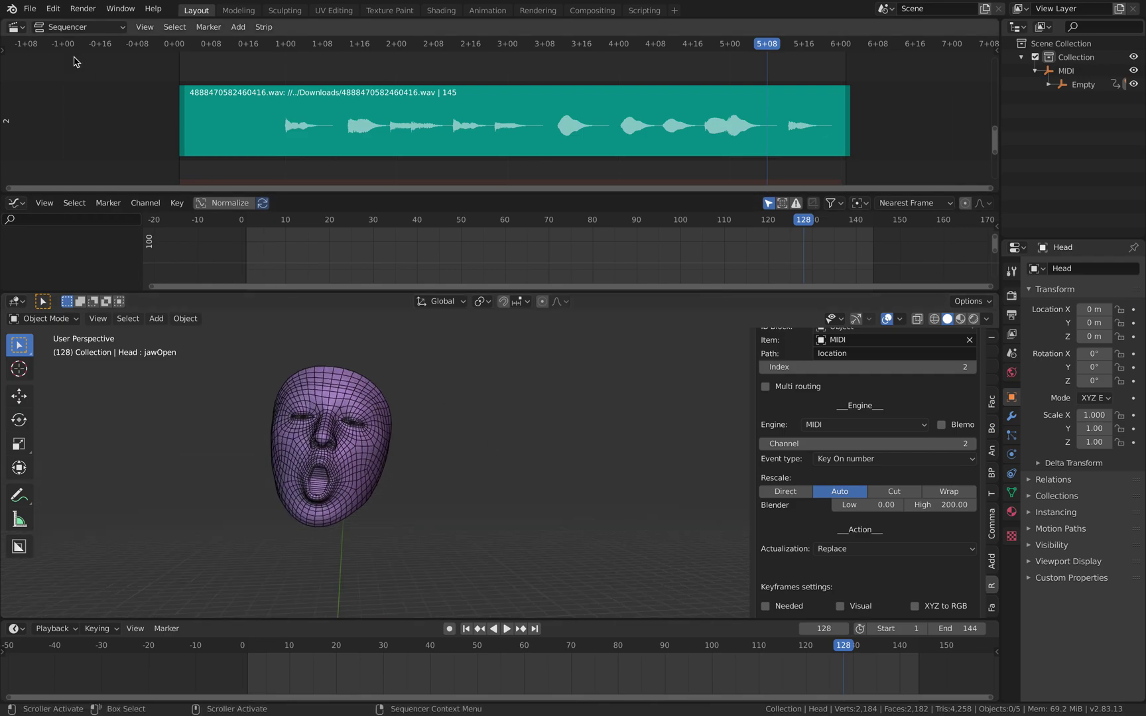
Start a new General file and delete all its default objects
{"action": "left_click", "coordinate": [30, 9]}
{"action": "mouse_move", "coordinate": [48, 24]}
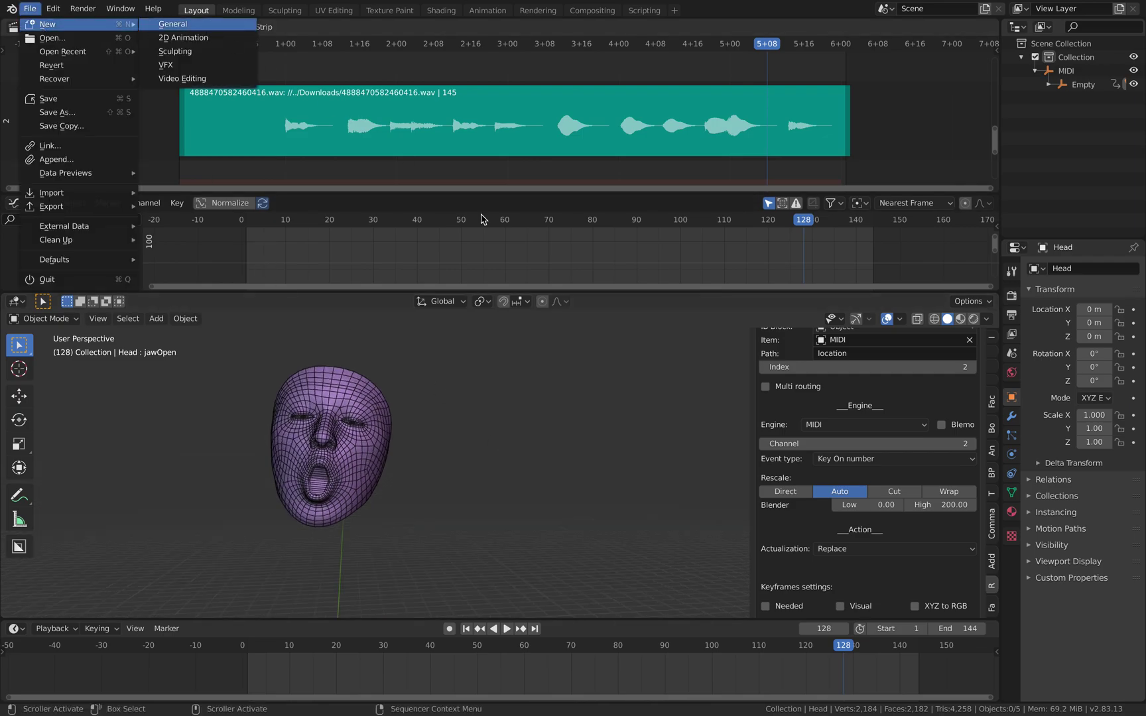
{"action": "key", "text": "a"}
{"action": "key", "text": "Delete"}
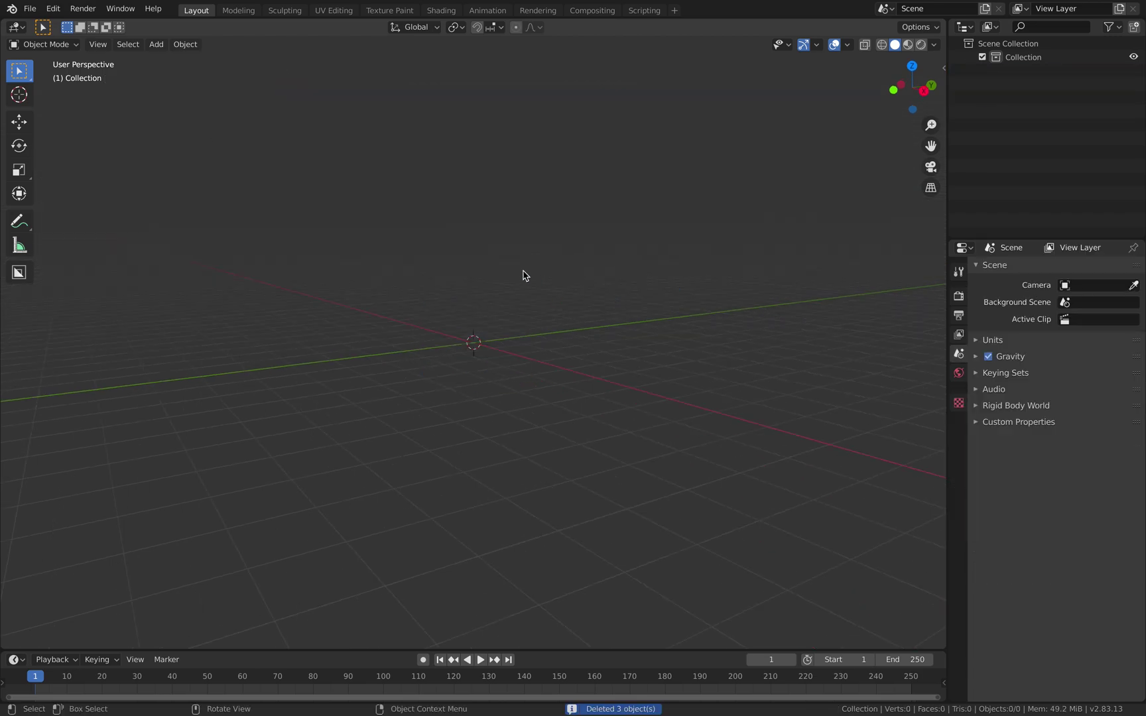
Add a cube and delete it, then add the Suzanne monkey head mesh
{"action": "key", "text": "shift+a"}
{"action": "mouse_move", "coordinate": [537, 141]}
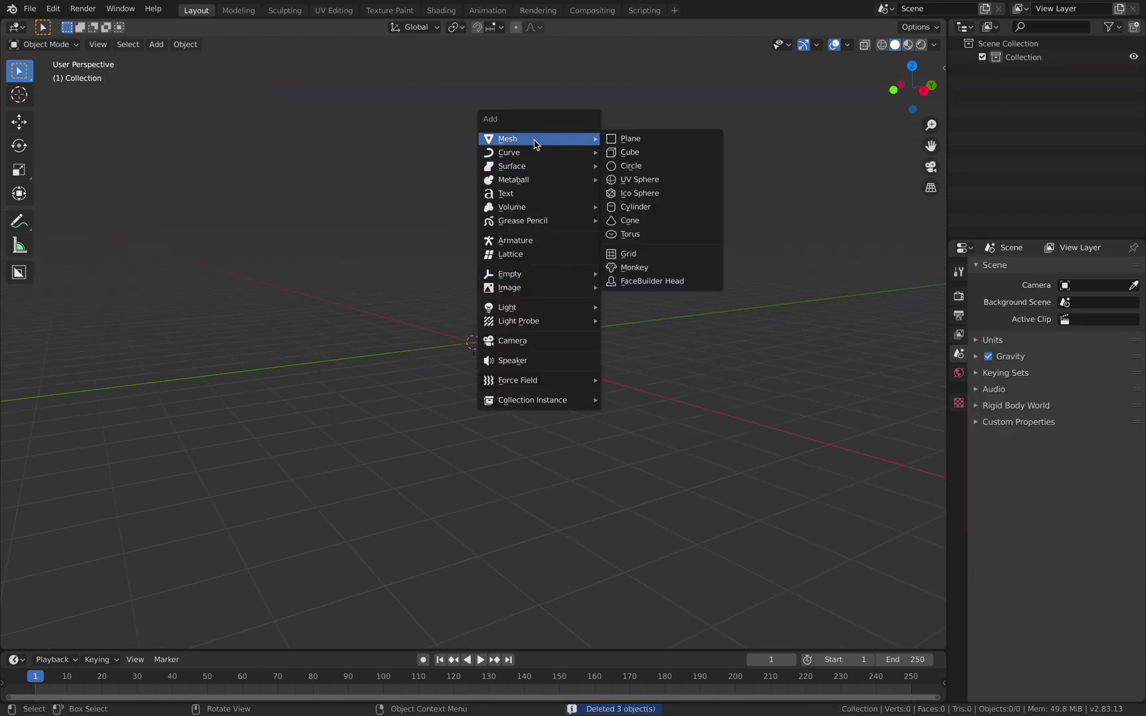
{"action": "left_click", "coordinate": [629, 152]}
{"action": "scroll", "coordinate": [534, 272], "scroll_direction": "up", "scroll_amount": 5}
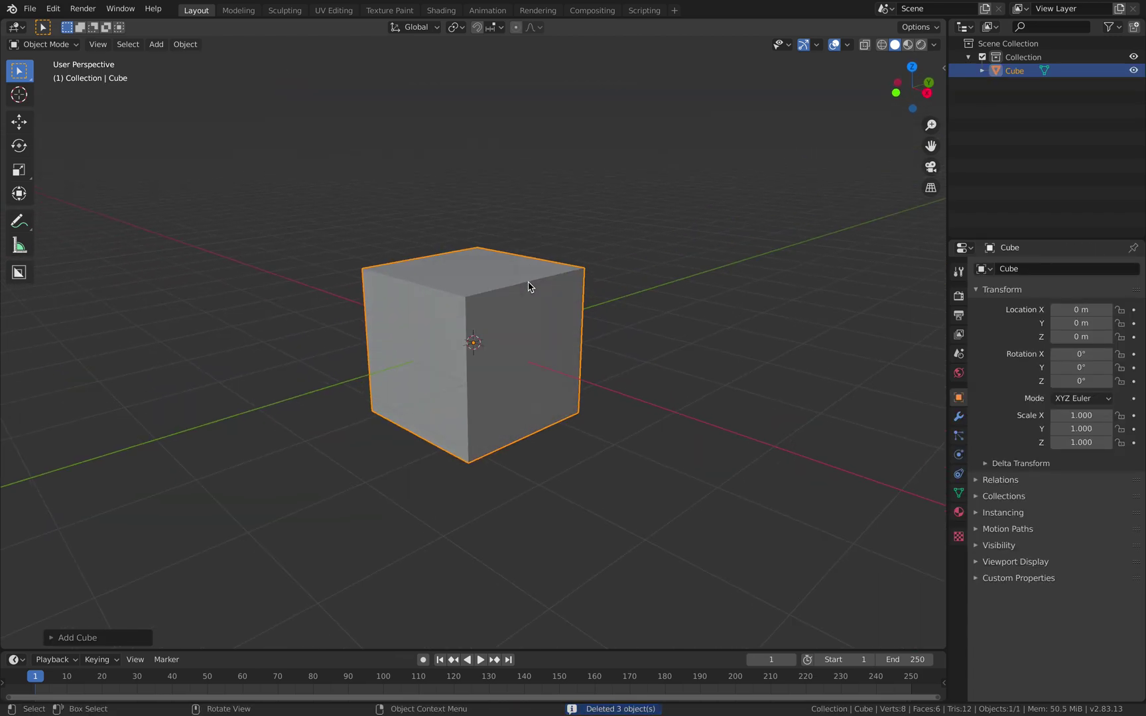
{"action": "key", "text": "x"}
{"action": "left_click", "coordinate": [571, 273]}
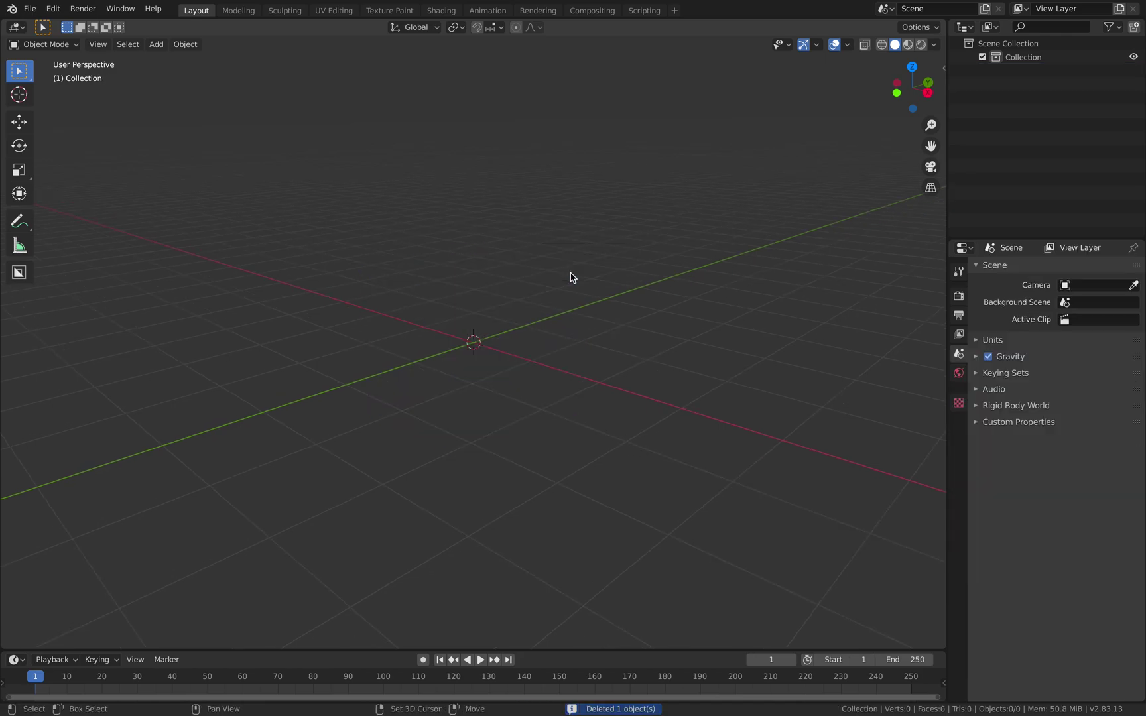
{"action": "key", "text": "shift+a"}
{"action": "mouse_move", "coordinate": [573, 275]}
{"action": "left_click", "coordinate": [671, 401]}
Save the Song Maker song to a shareable link and open that link
{"action": "middle_click_drag", "start_coordinate": [663, 358], "coordinate": [609, 299]}
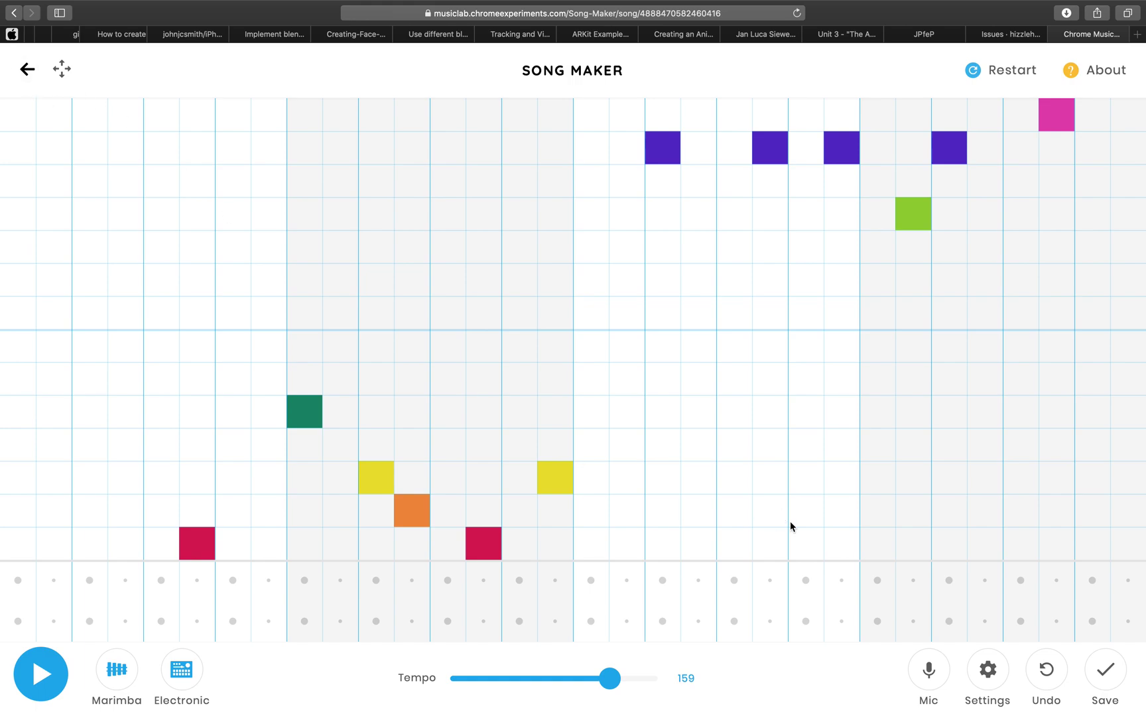
{"action": "left_click", "coordinate": [1100, 671]}
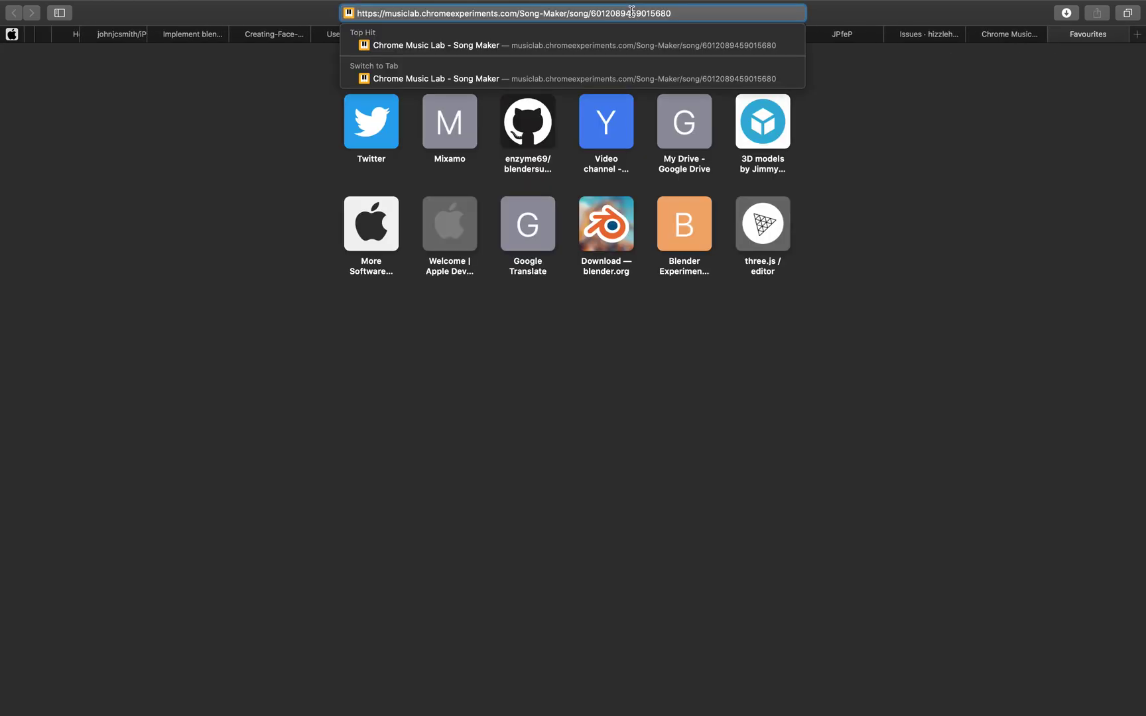
{"action": "key", "text": "Return"}
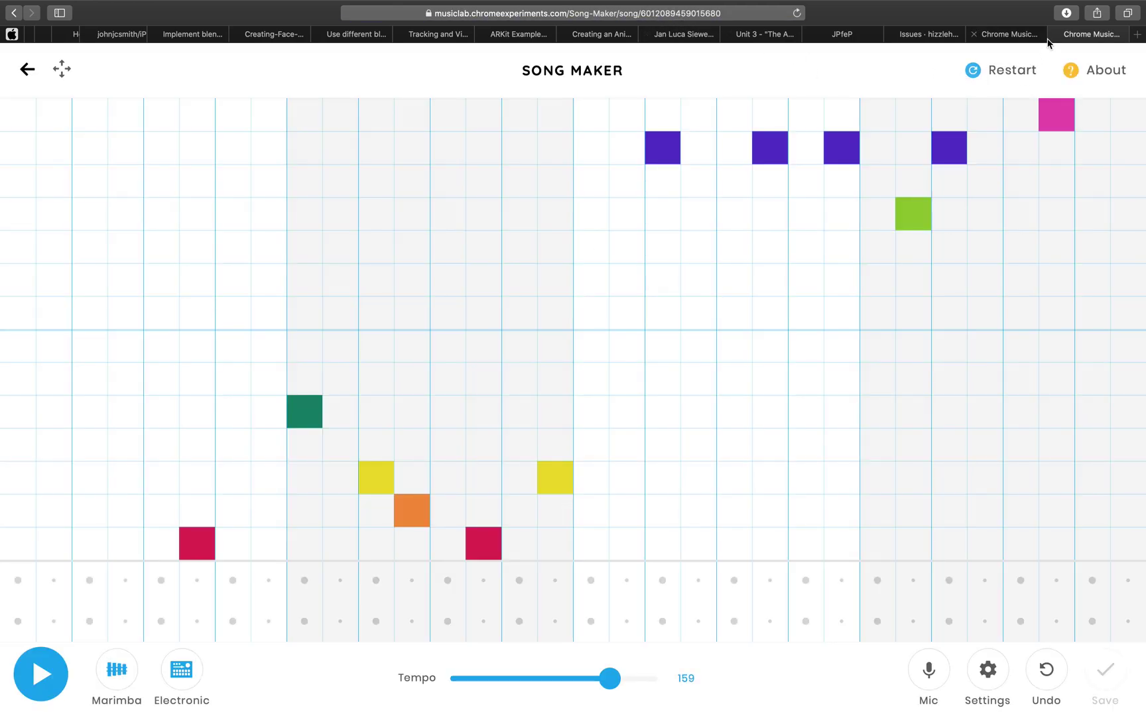
Close the saved-link message and leave Song Maker for the Music Lab home, confirming
{"action": "left_click", "coordinate": [1026, 38]}
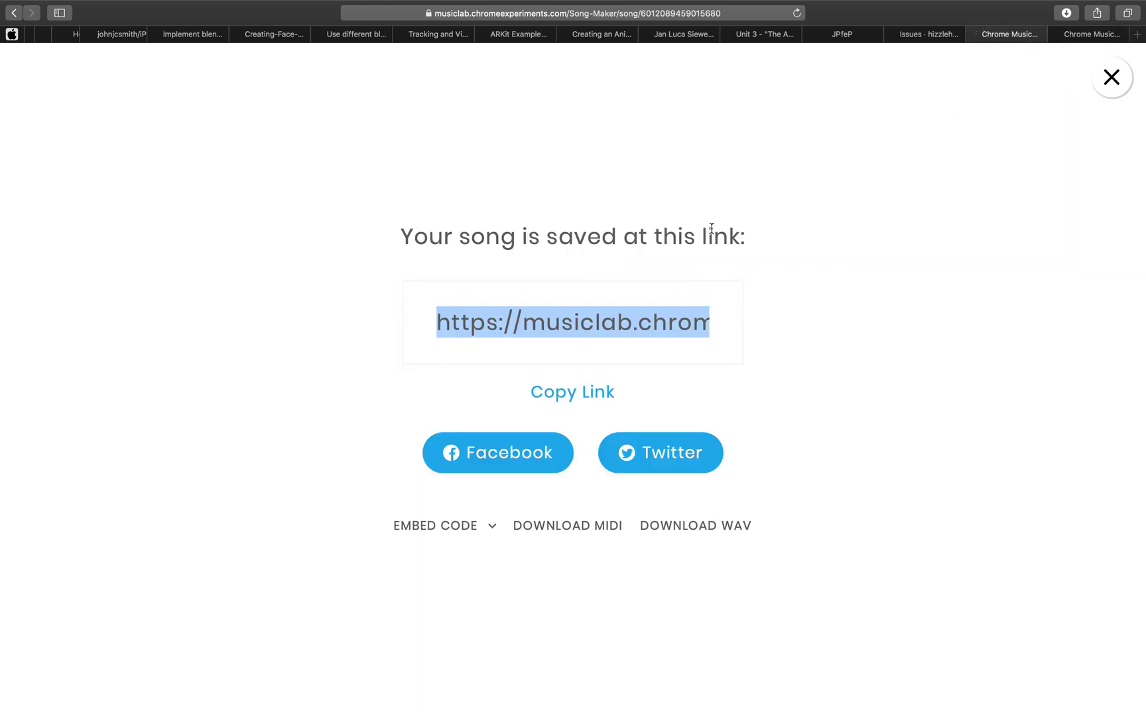
{"action": "left_click", "coordinate": [1104, 85]}
{"action": "left_click", "coordinate": [29, 72]}
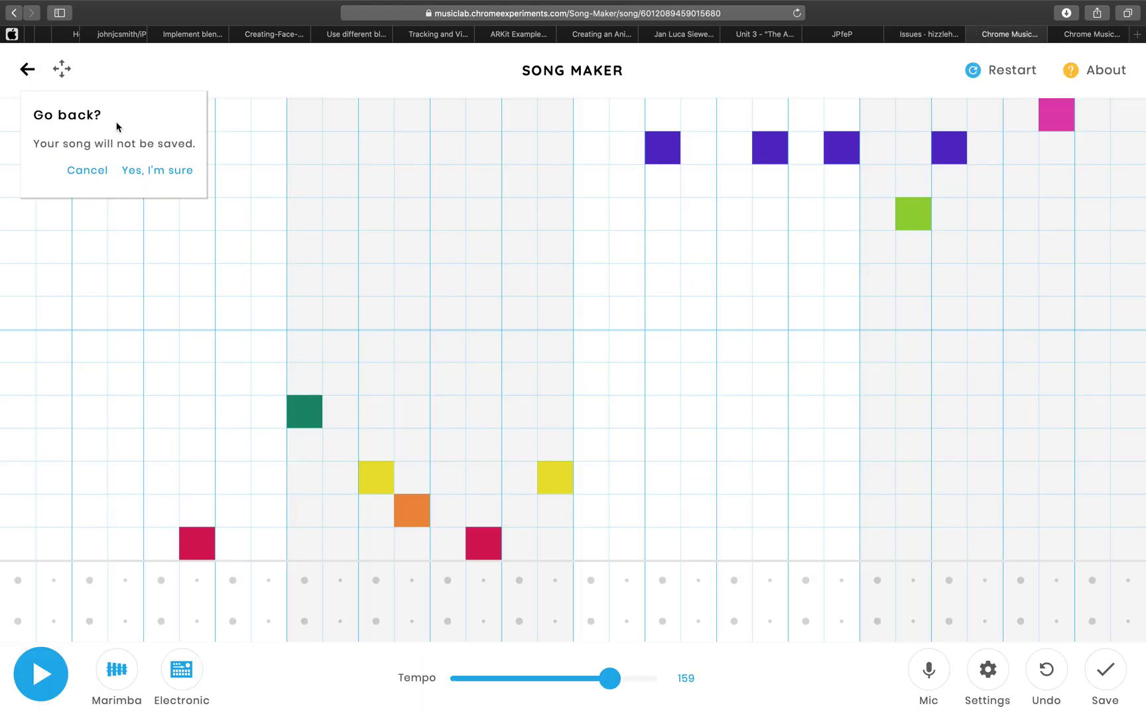
{"action": "left_click", "coordinate": [147, 171]}
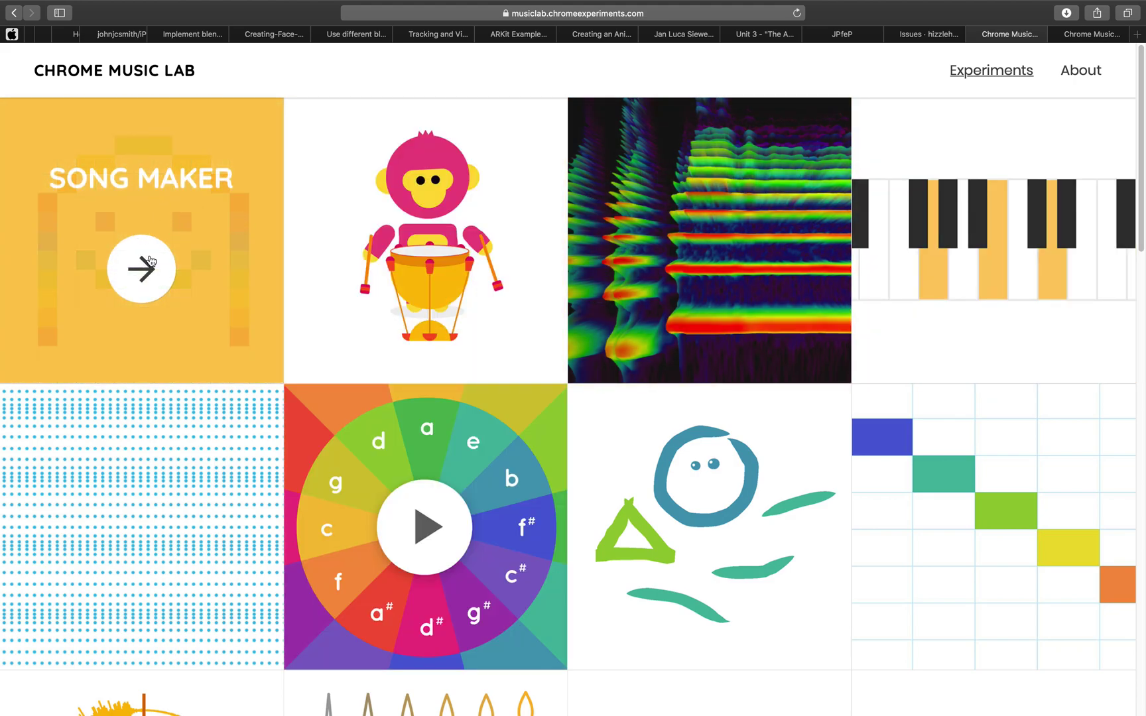
Open Rhythm, start it, and add triangle hits on beats 1, 2, 4 plus a drum on beat 2
{"action": "left_click", "coordinate": [424, 269]}
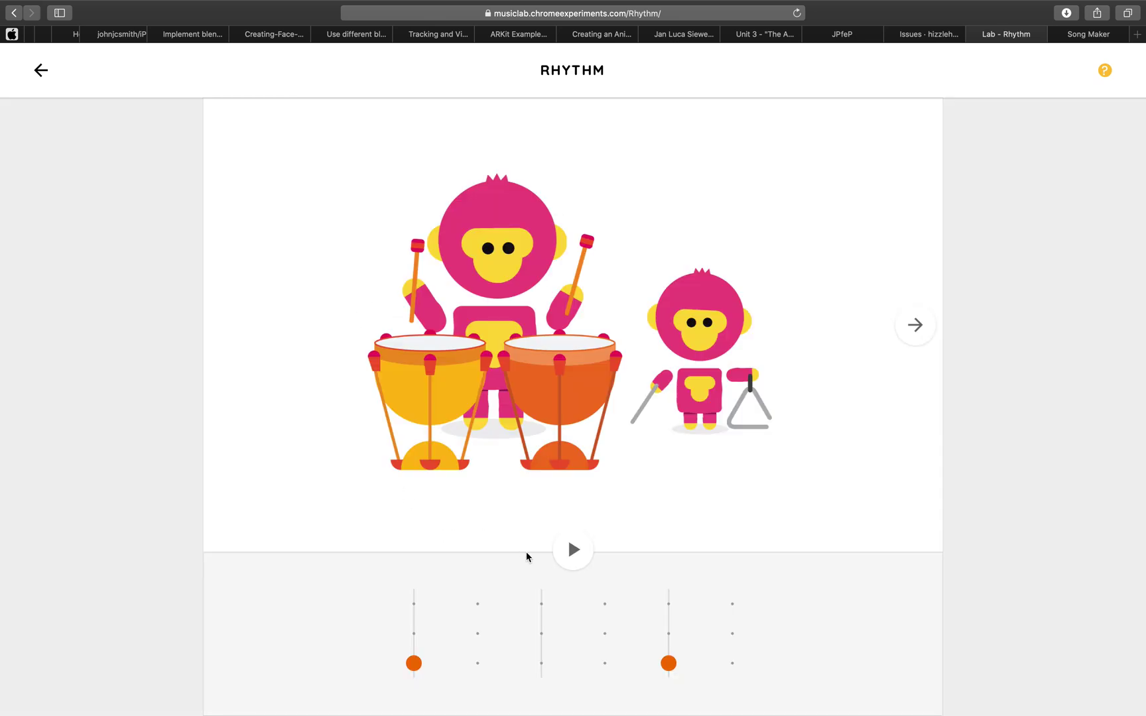
{"action": "left_click", "coordinate": [572, 548]}
{"action": "left_click", "coordinate": [413, 604]}
{"action": "left_click", "coordinate": [478, 604]}
{"action": "left_click", "coordinate": [477, 633]}
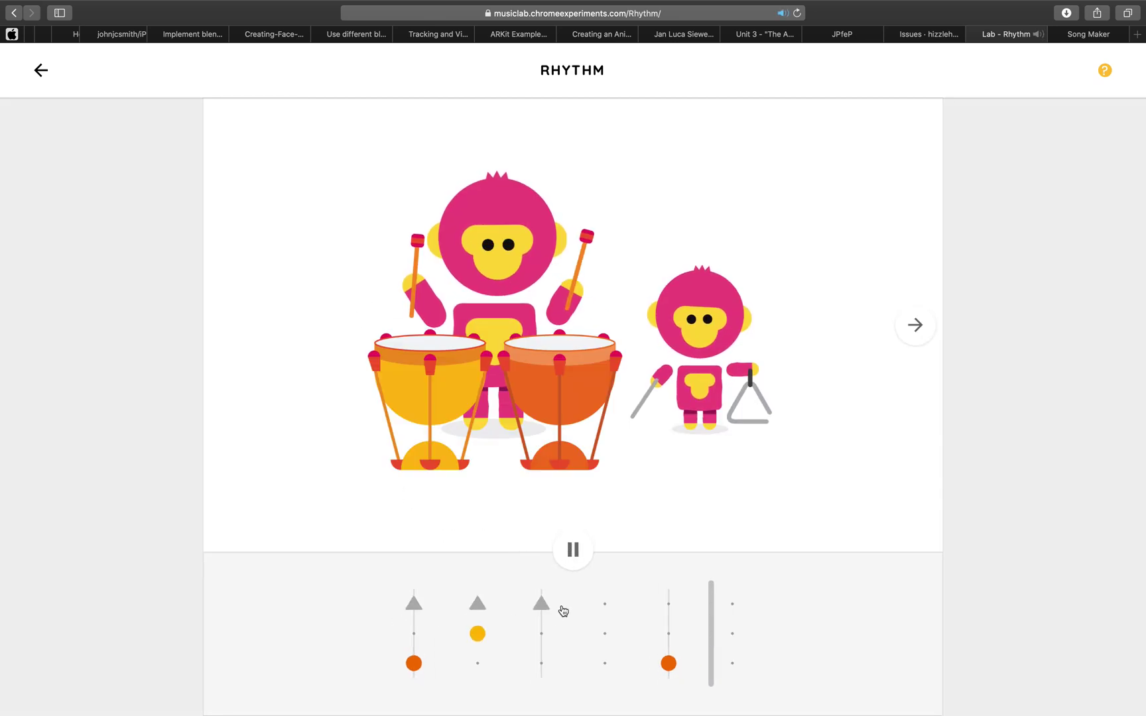
{"action": "left_click", "coordinate": [604, 603]}
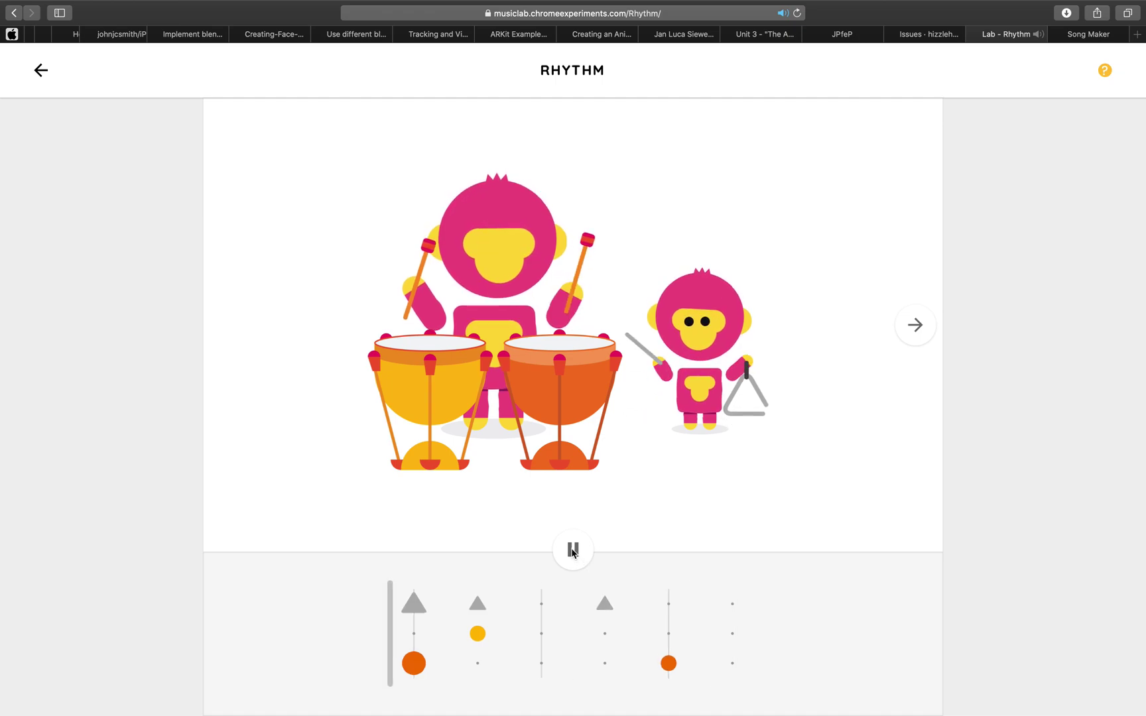
Stop the rhythm and open a fresh Song Maker song from the Music Lab home
{"action": "left_click", "coordinate": [571, 549]}
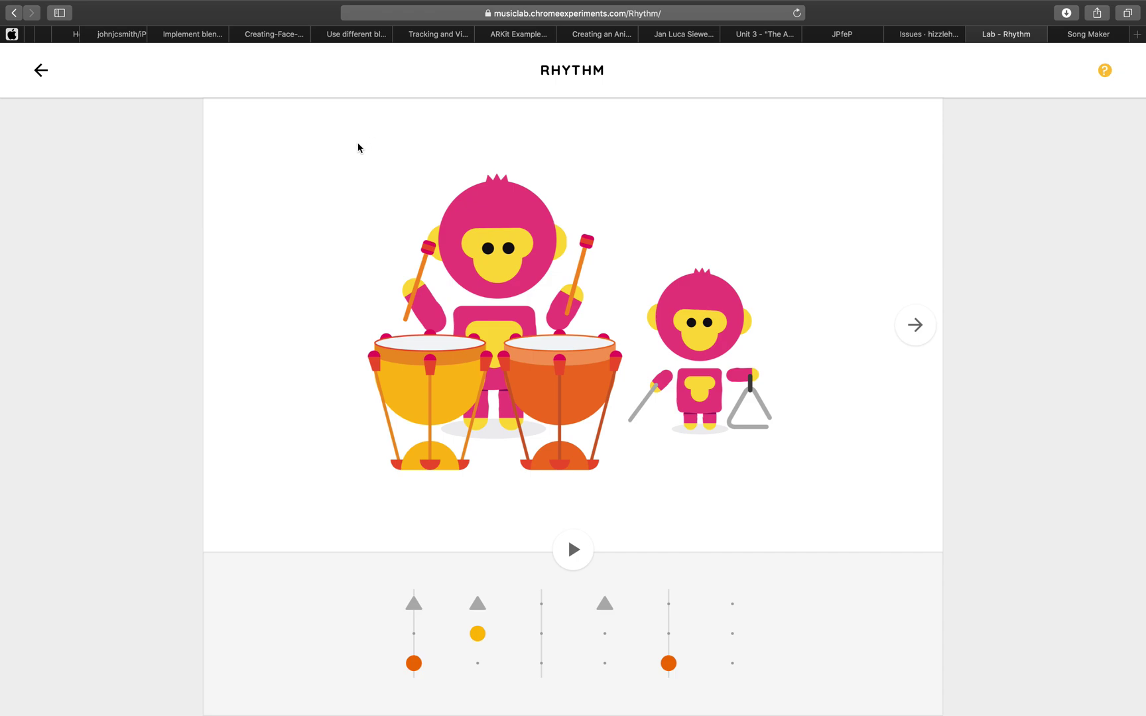
{"action": "left_click", "coordinate": [41, 70]}
{"action": "left_click", "coordinate": [171, 203]}
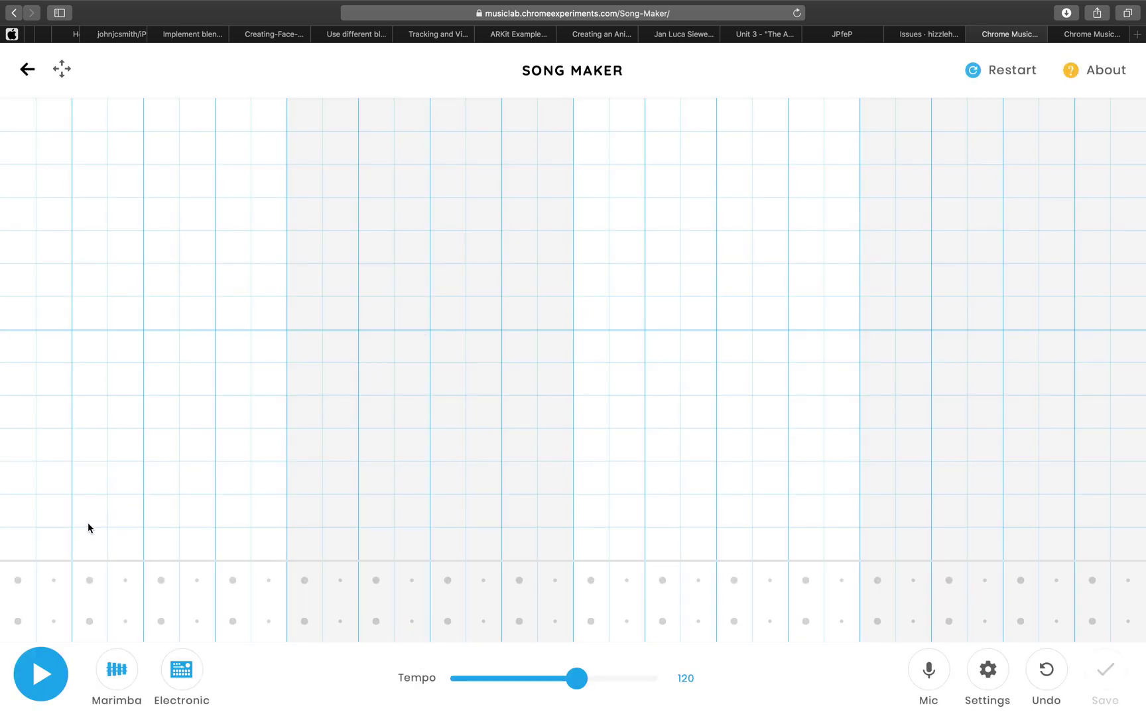
Place orange, magenta and green notes across the grid and play the song
{"action": "left_click", "coordinate": [88, 523]}
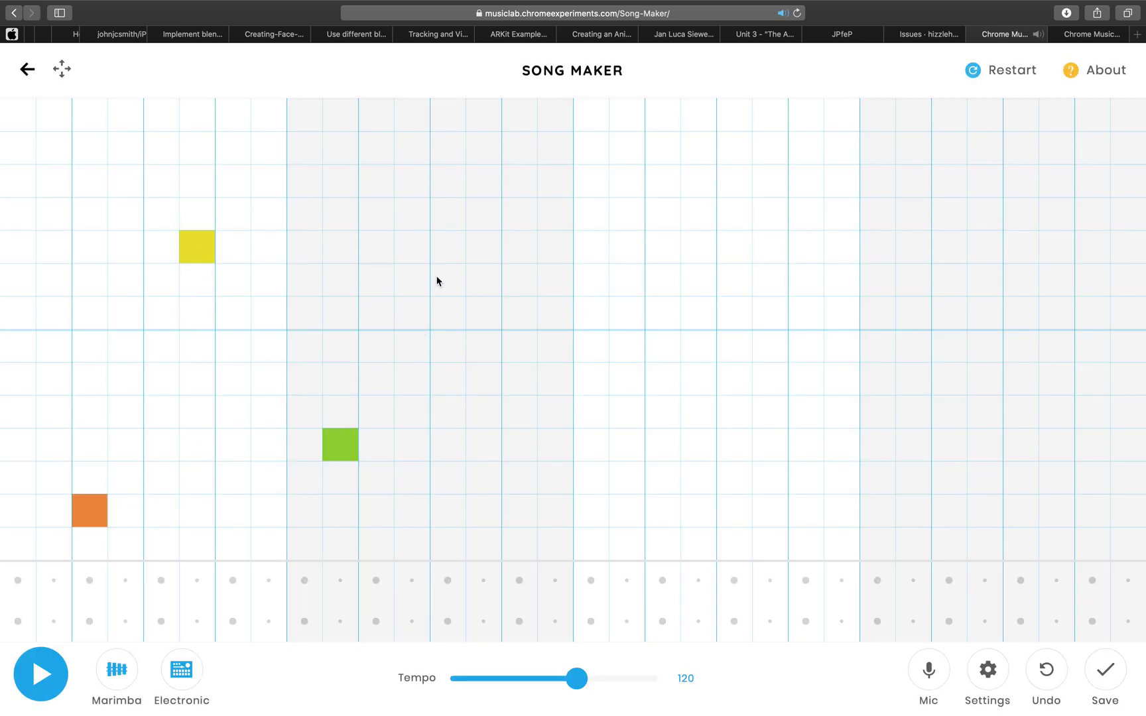
{"action": "left_click", "coordinate": [698, 346]}
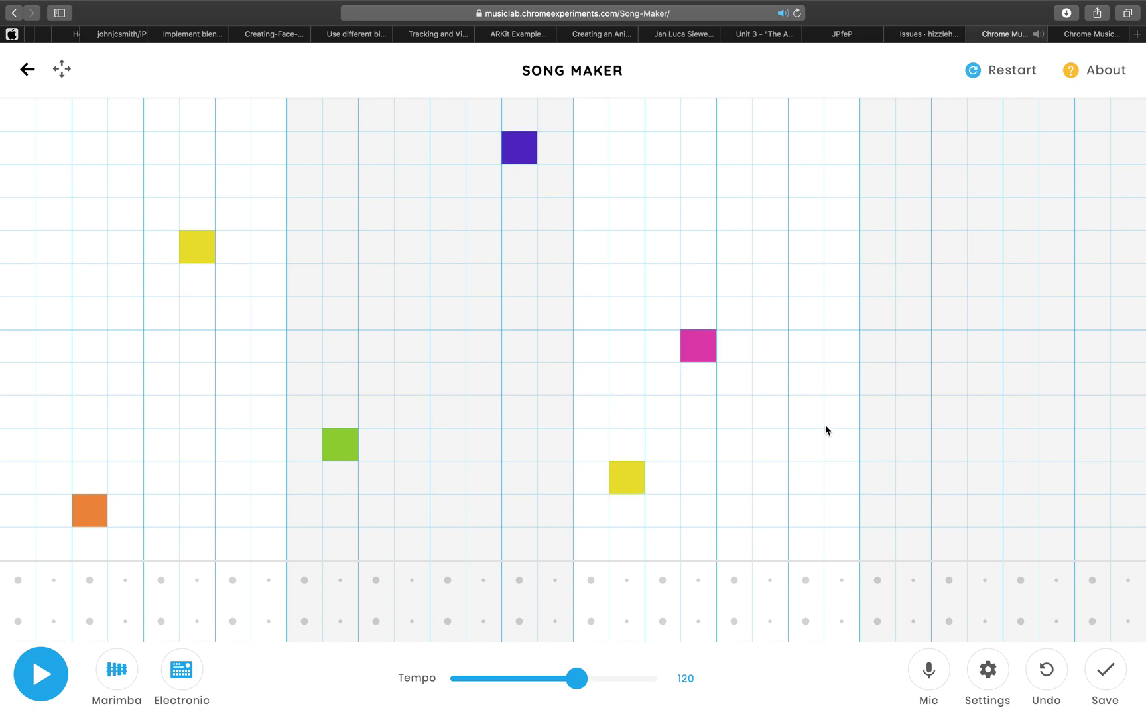
{"action": "left_click", "coordinate": [936, 227]}
{"action": "key", "text": "space"}
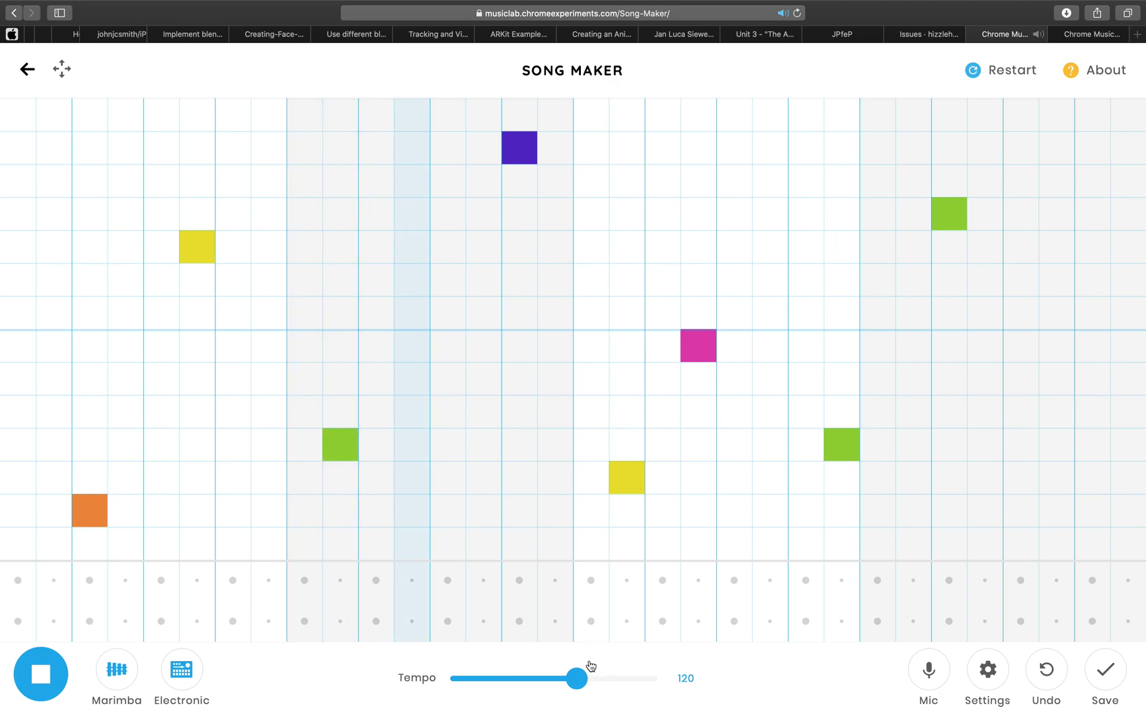
Raise the tempo to 201, stop playback, and download the song as a WAV
{"action": "left_click_drag", "start_coordinate": [578, 677], "coordinate": [630, 680]}
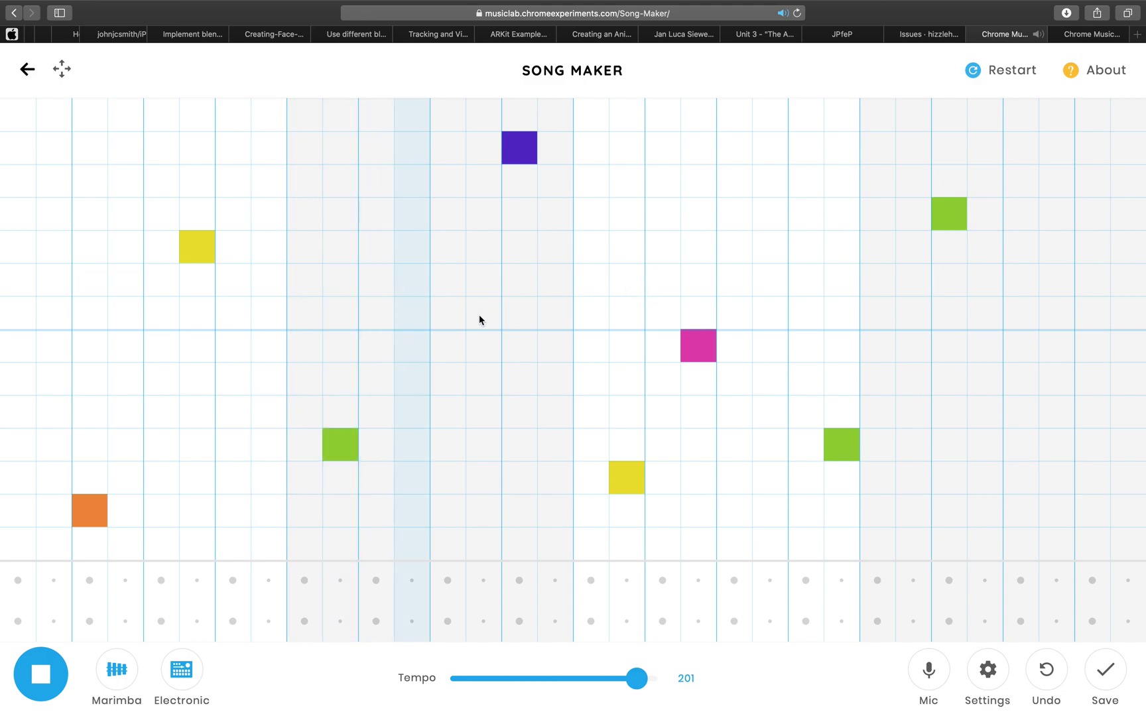
{"action": "left_click", "coordinate": [806, 181]}
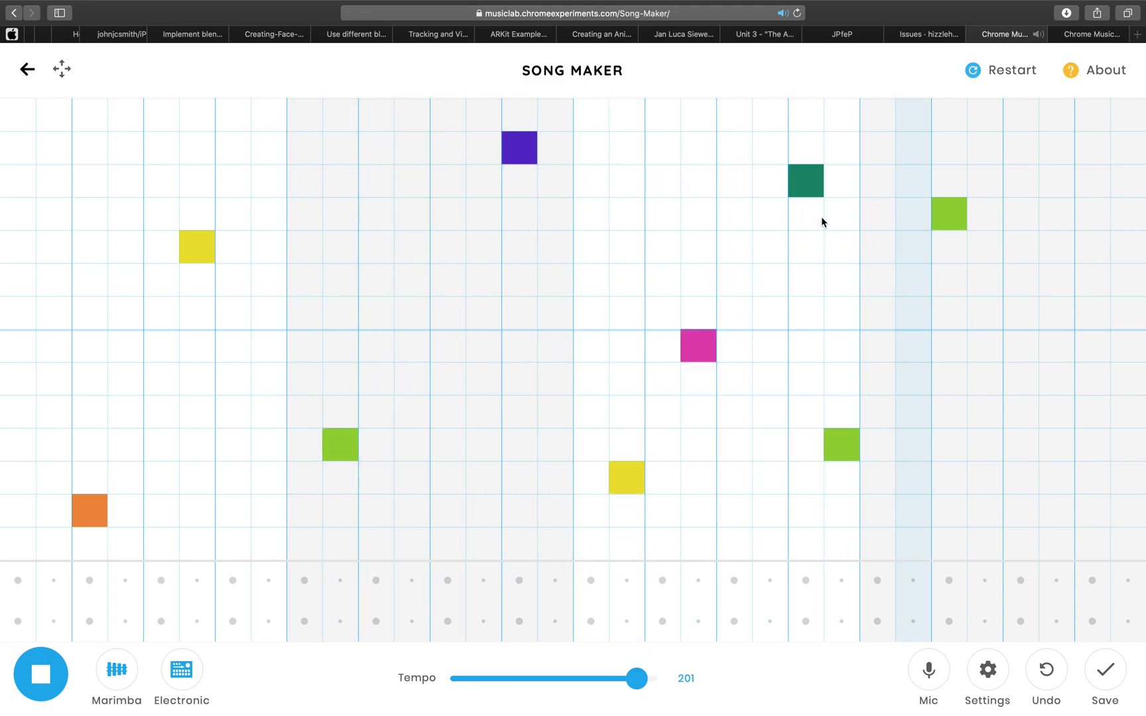
{"action": "key", "text": "super+z"}
{"action": "key", "text": "space"}
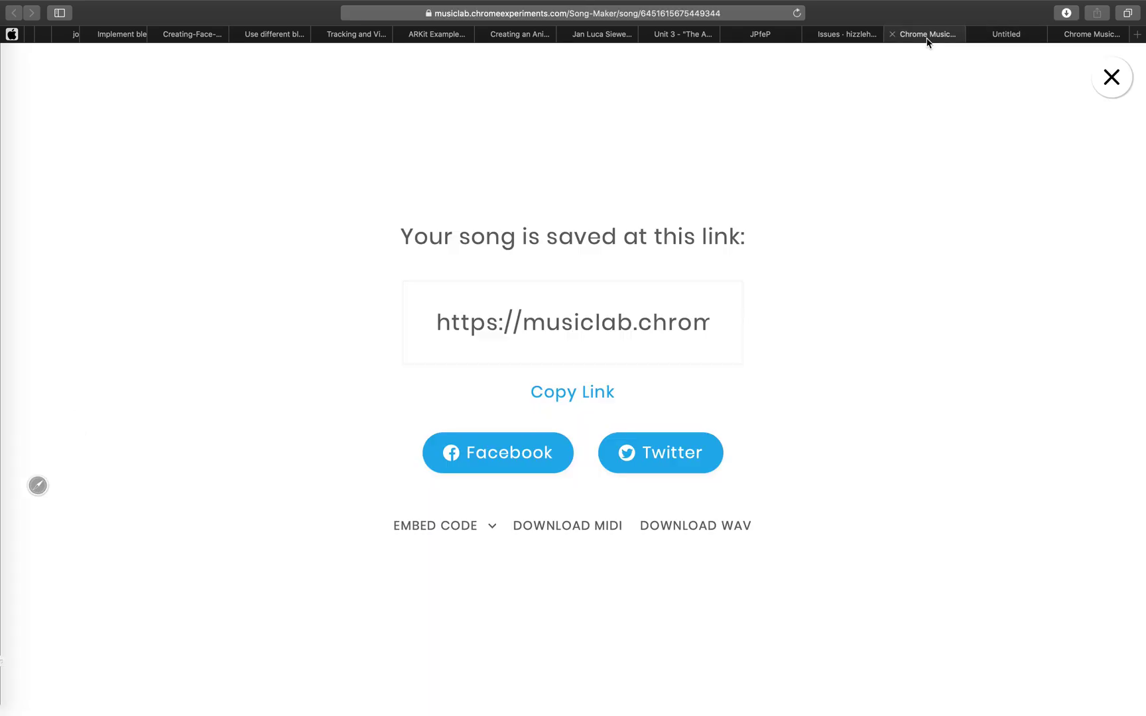
{"action": "left_click", "coordinate": [693, 527]}
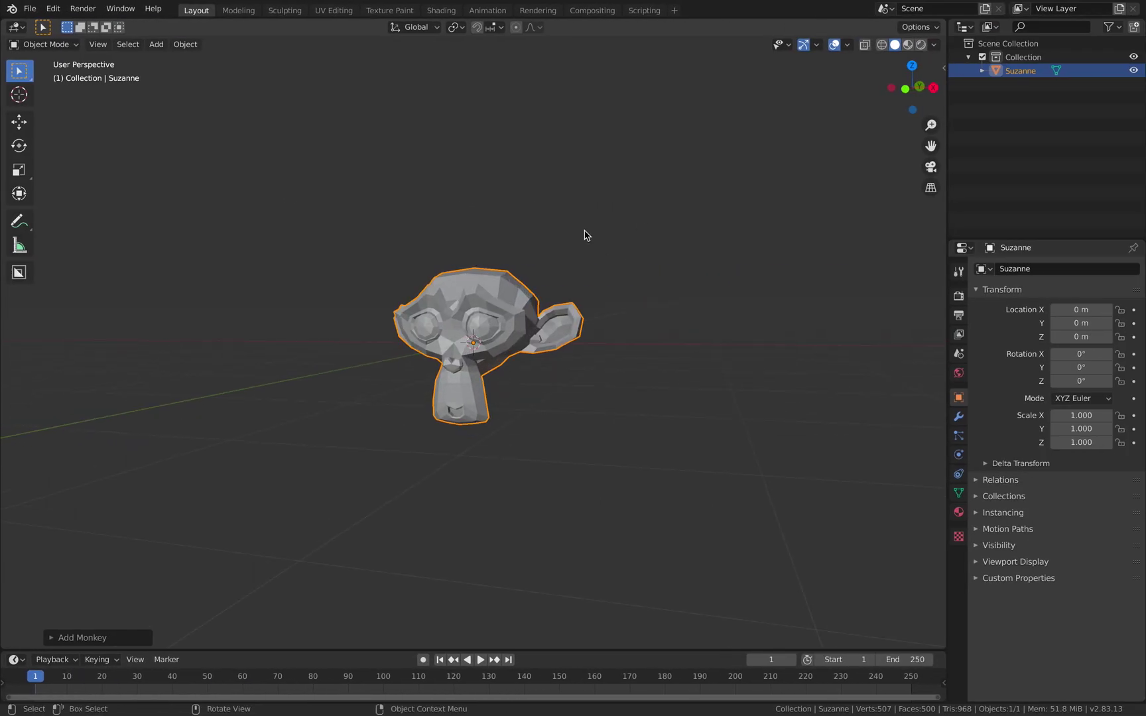
Show the transform sidebar and search the add-on preferences for ADDRO to confirm AddRoutes is enabled
{"action": "scroll", "coordinate": [519, 322], "scroll_direction": "up", "scroll_amount": 3}
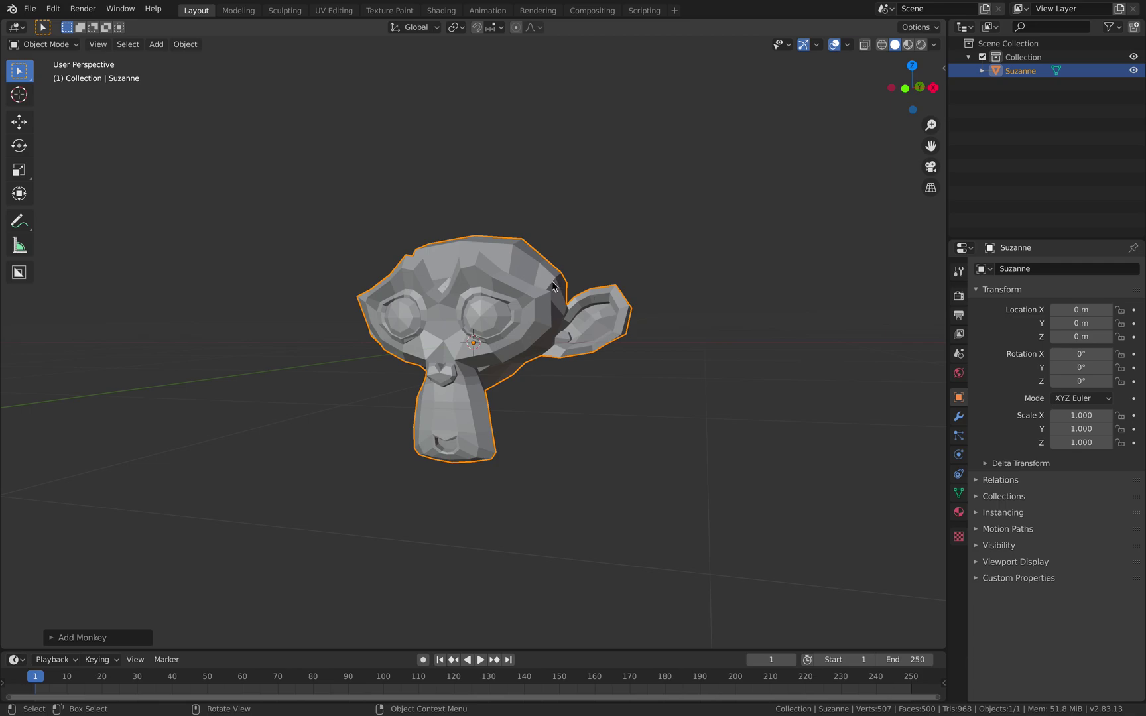
{"action": "left_click", "coordinate": [943, 65]}
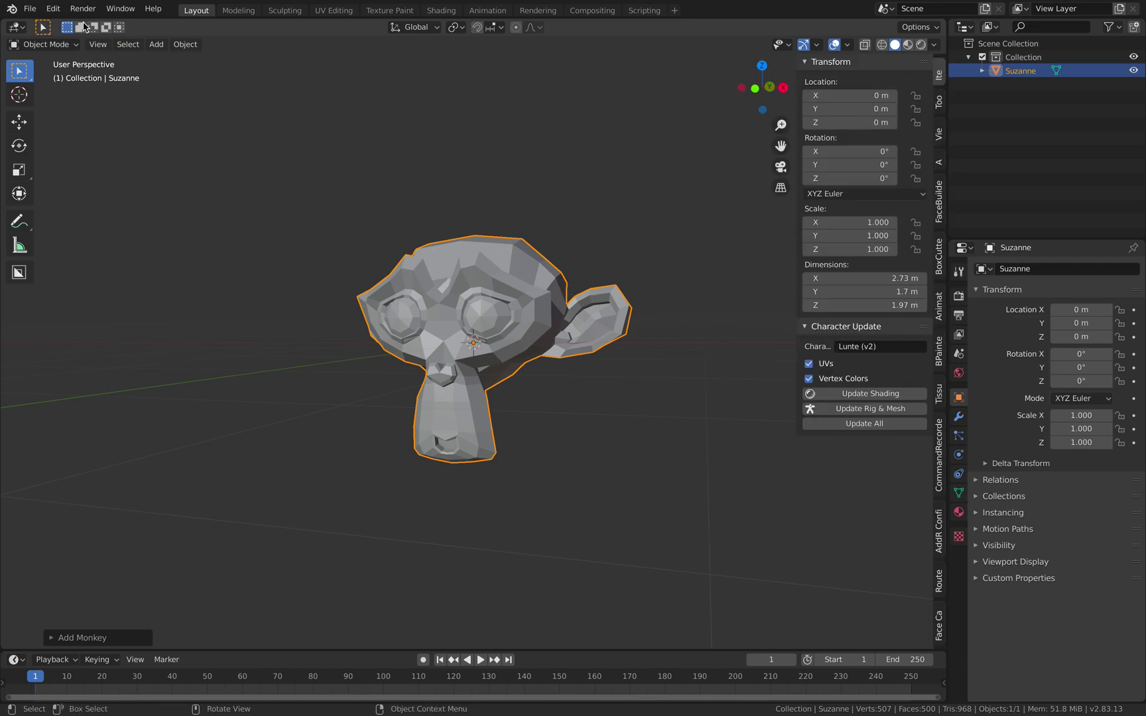
{"action": "left_click", "coordinate": [53, 8]}
{"action": "left_click", "coordinate": [103, 213]}
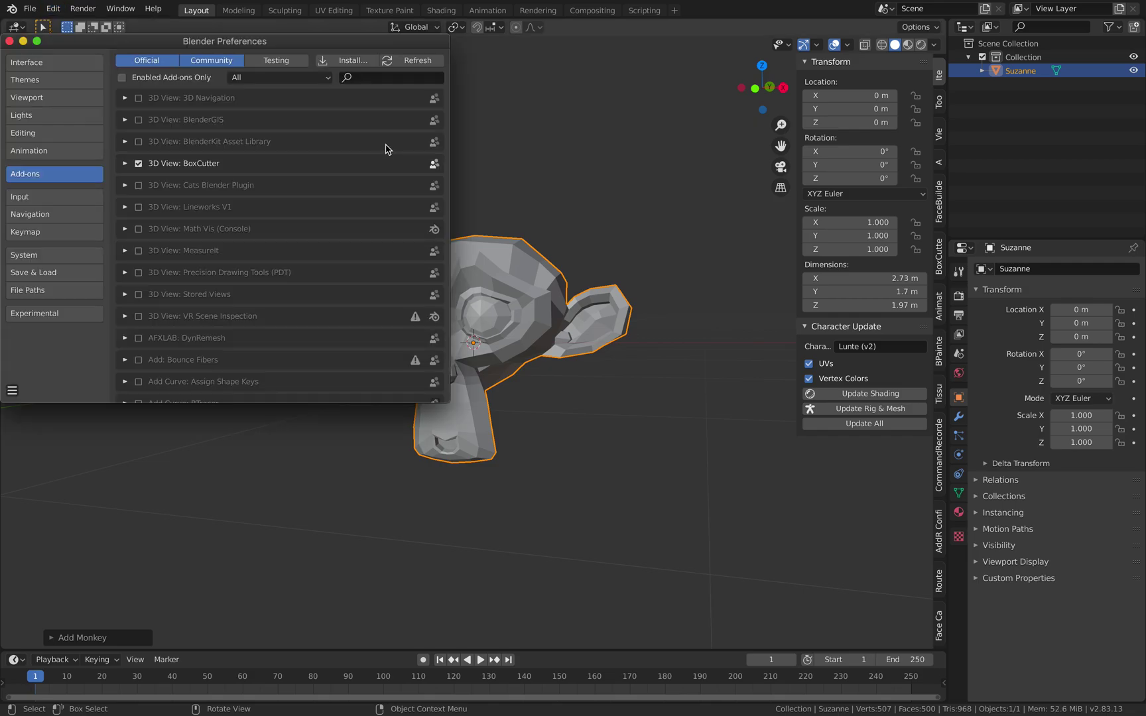
{"action": "left_click", "coordinate": [401, 78]}
{"action": "type", "text": "ADDROU"}
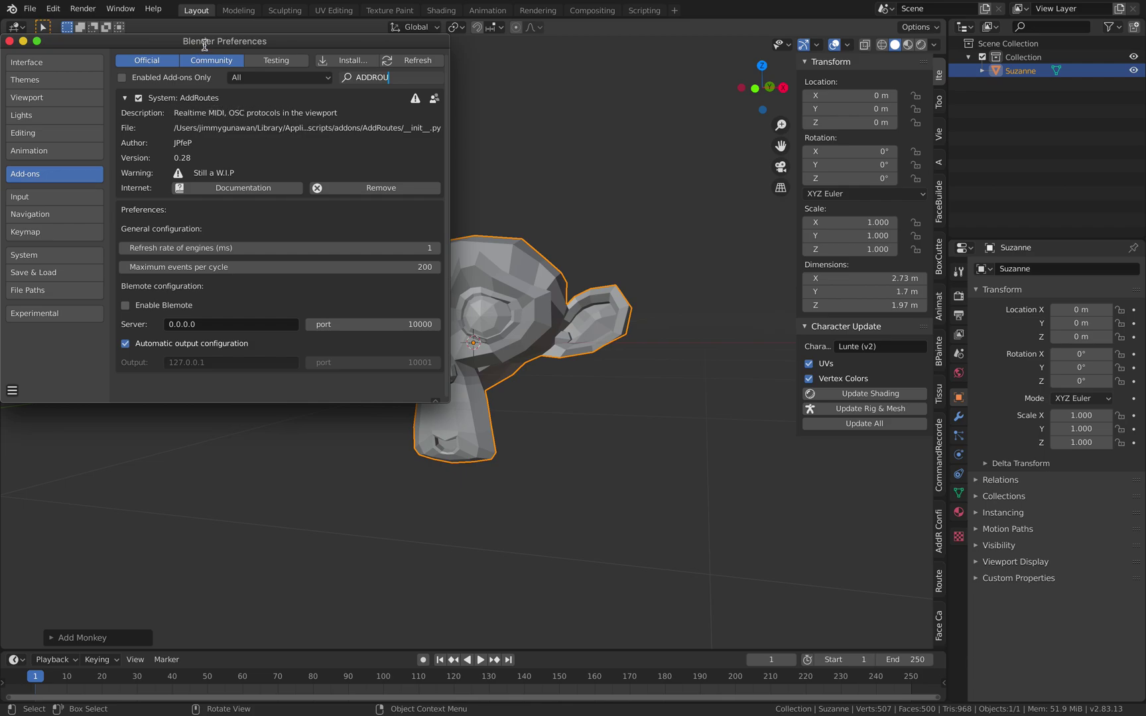
Minimize the Preferences window and show the AddRoutes MIDI and OSC configuration
{"action": "left_click_drag", "start_coordinate": [204, 45], "coordinate": [319, 71]}
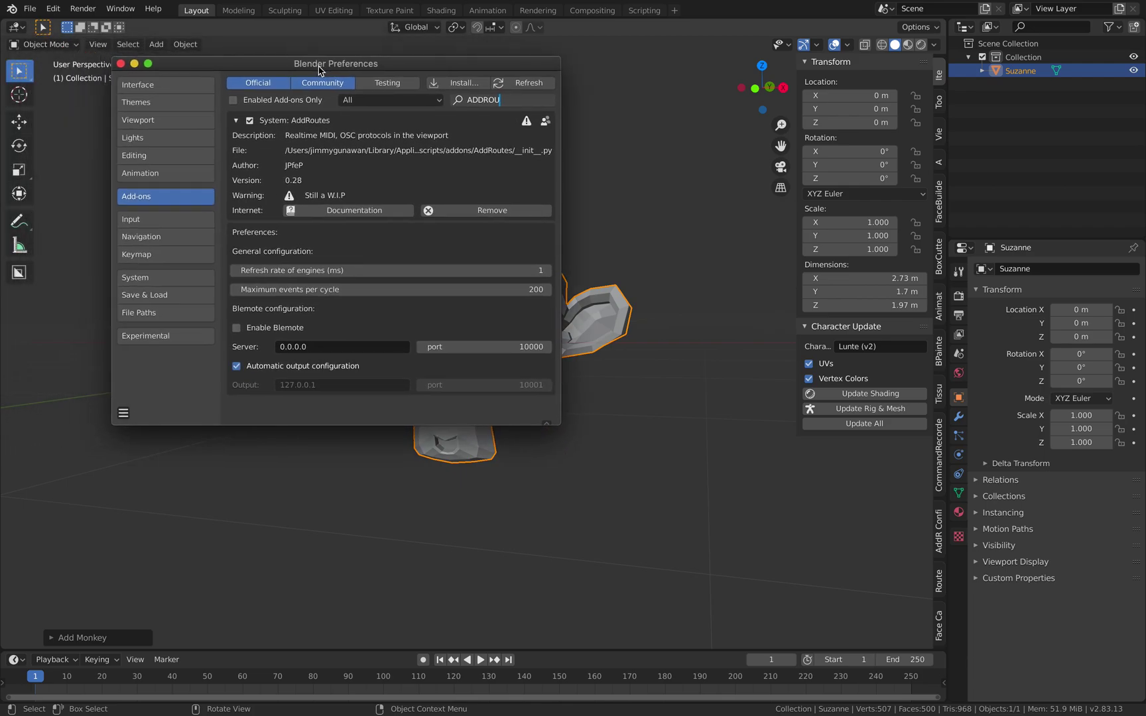
{"action": "left_click", "coordinate": [134, 64]}
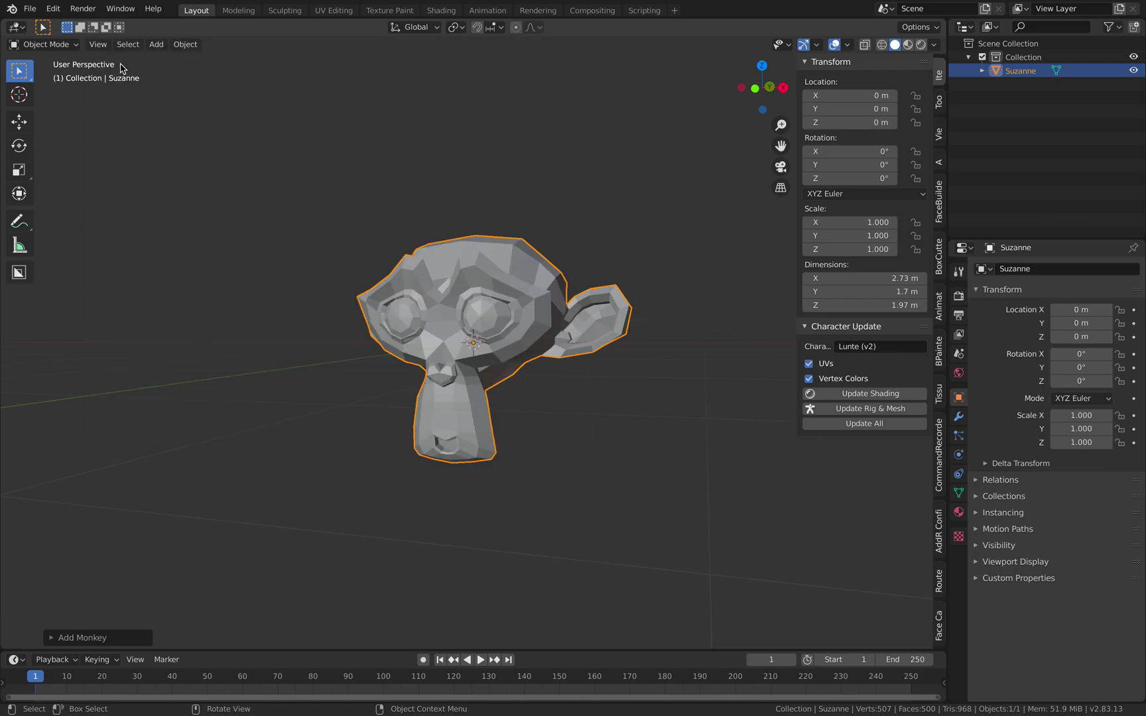
{"action": "left_click", "coordinate": [938, 550]}
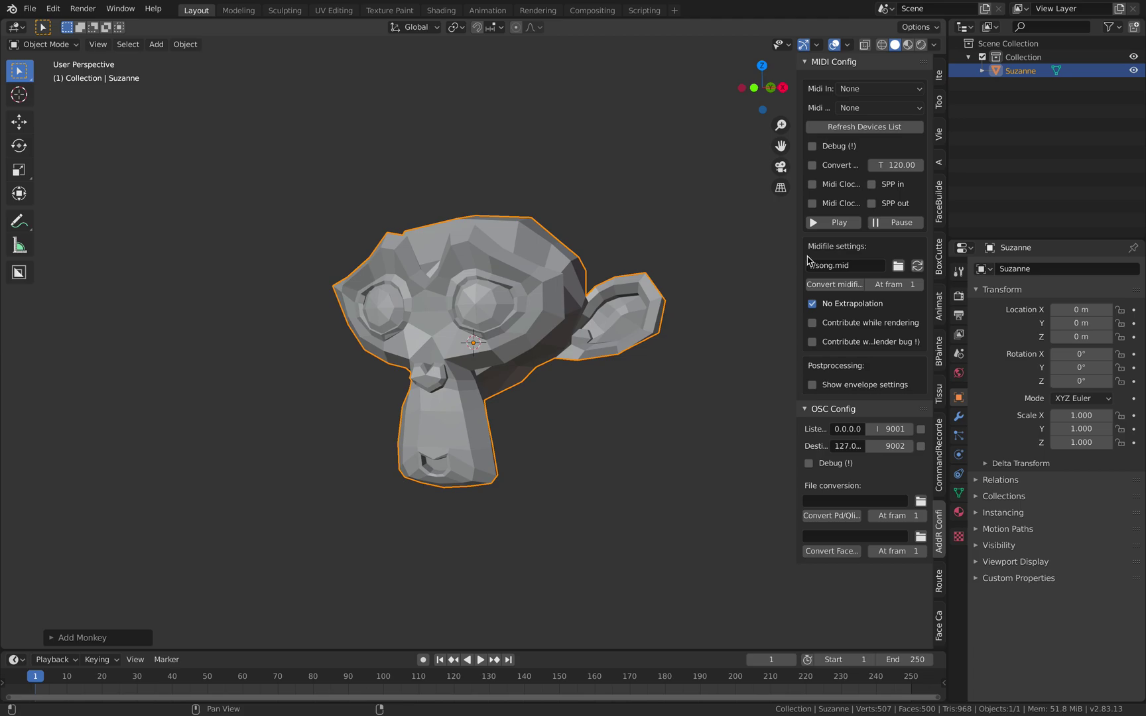
Widen the sidebar and load 6451615675449344.mid from Downloads as the AddRoutes MIDI file
{"action": "left_click_drag", "start_coordinate": [796, 252], "coordinate": [723, 253]}
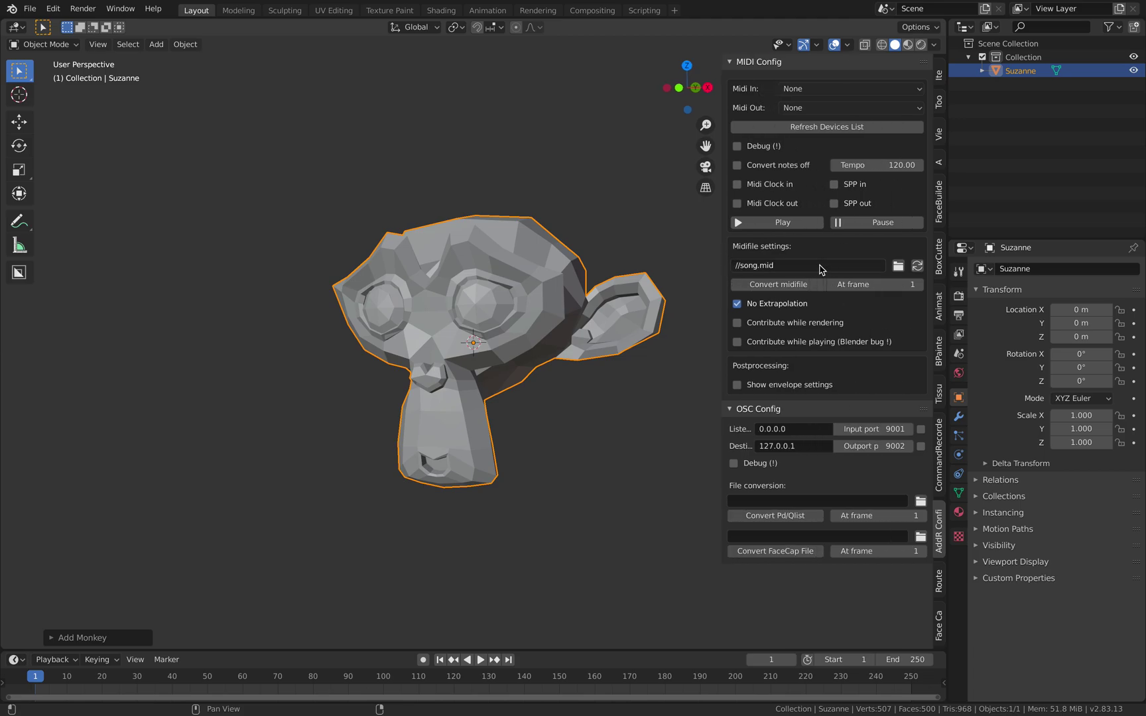
{"action": "left_click", "coordinate": [898, 266]}
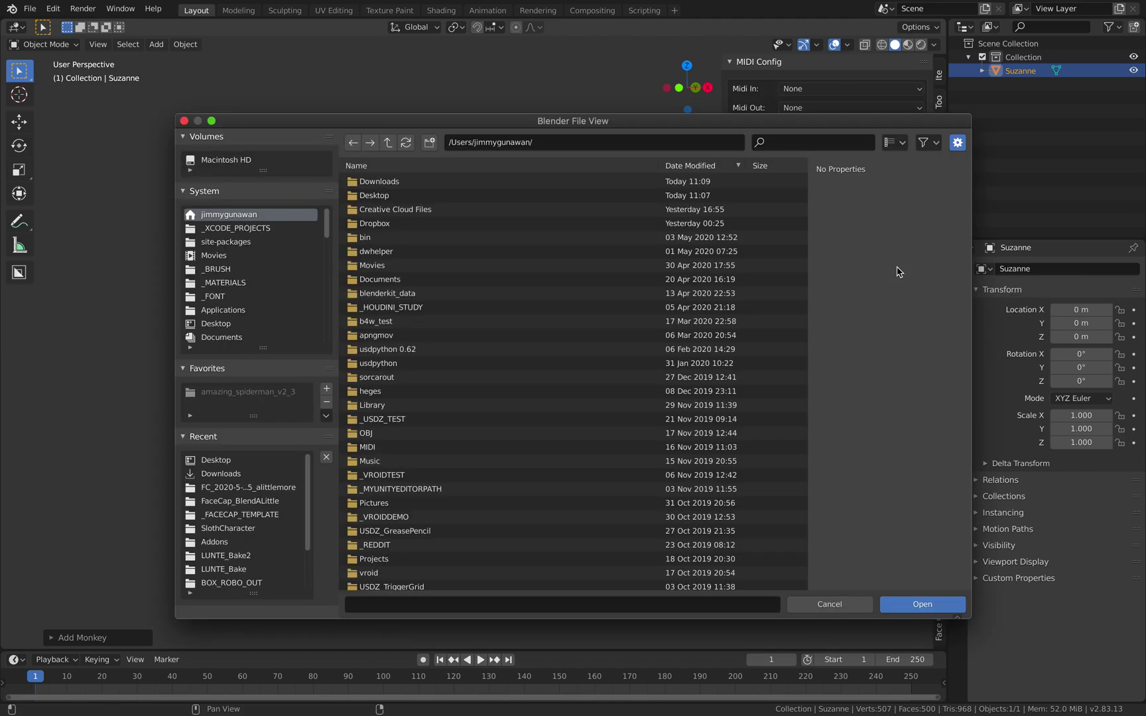
{"action": "left_click", "coordinate": [690, 167]}
{"action": "left_click", "coordinate": [713, 166]}
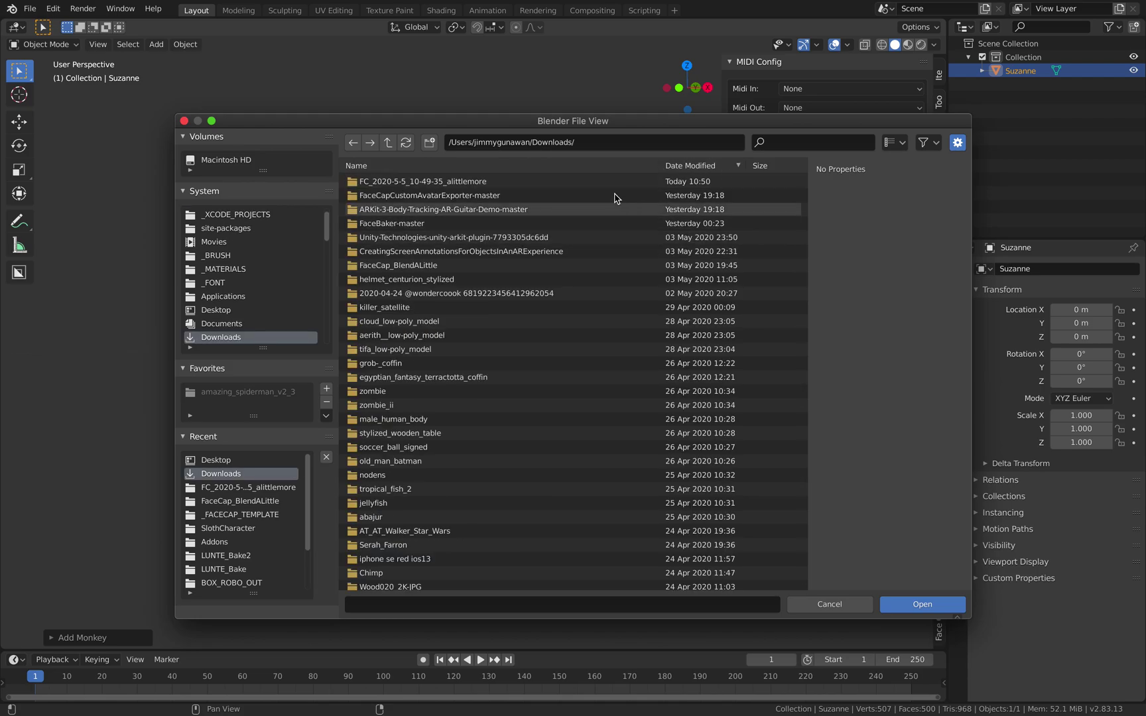
{"action": "left_click_drag", "start_coordinate": [805, 214], "coordinate": [837, 561]}
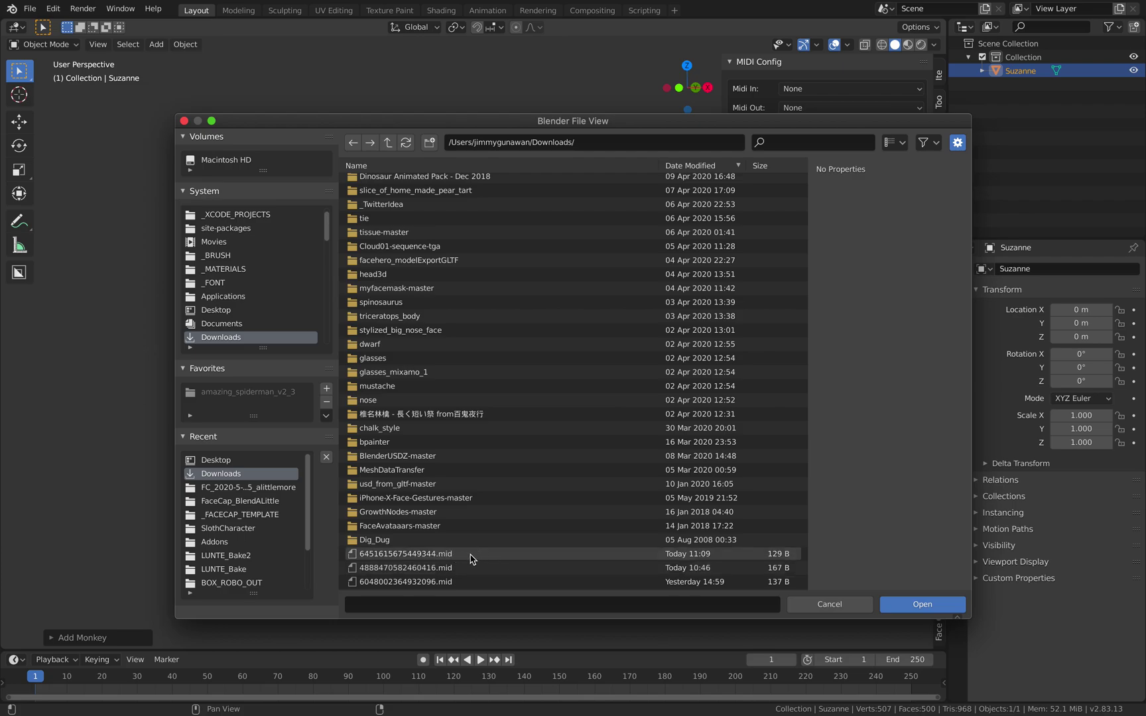
{"action": "double_click", "coordinate": [448, 556]}
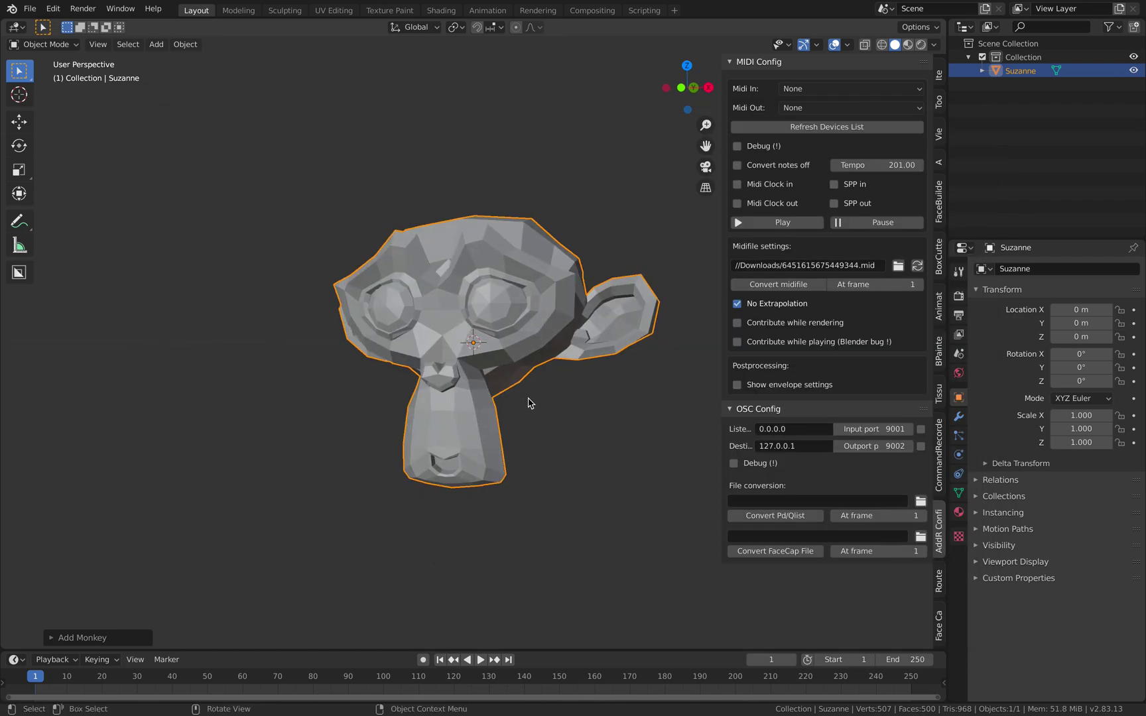
{"action": "middle_click_drag", "start_coordinate": [531, 401], "coordinate": [455, 403]}
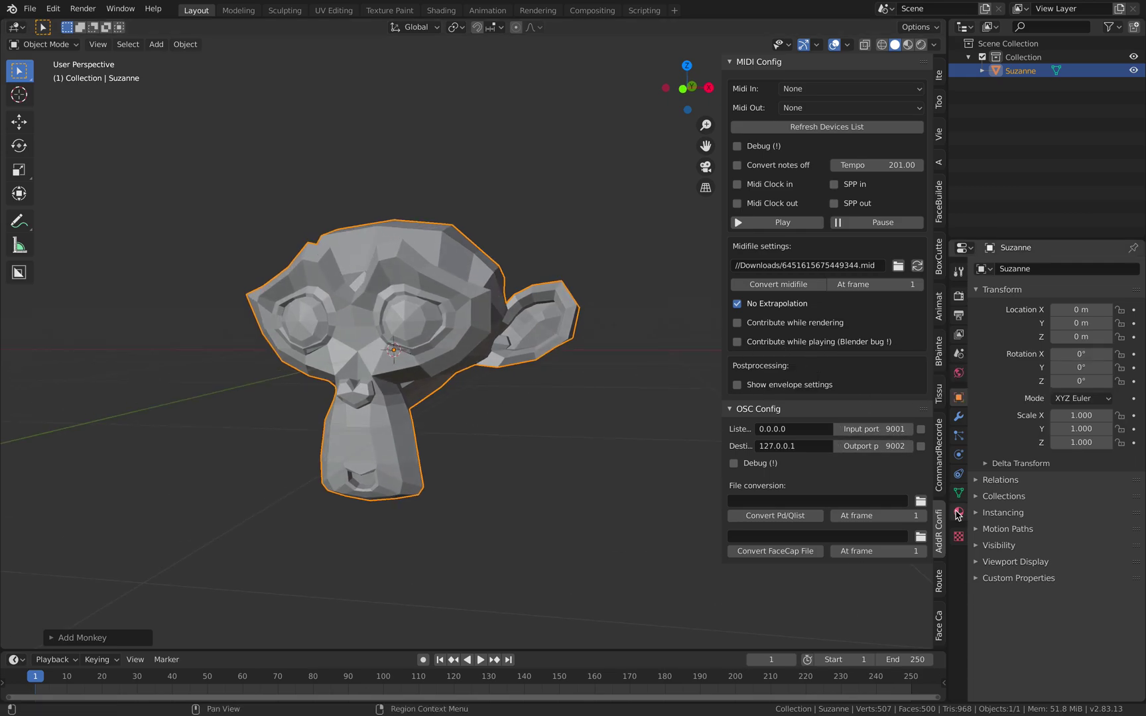
{"action": "middle_click_drag", "start_coordinate": [543, 389], "coordinate": [527, 382]}
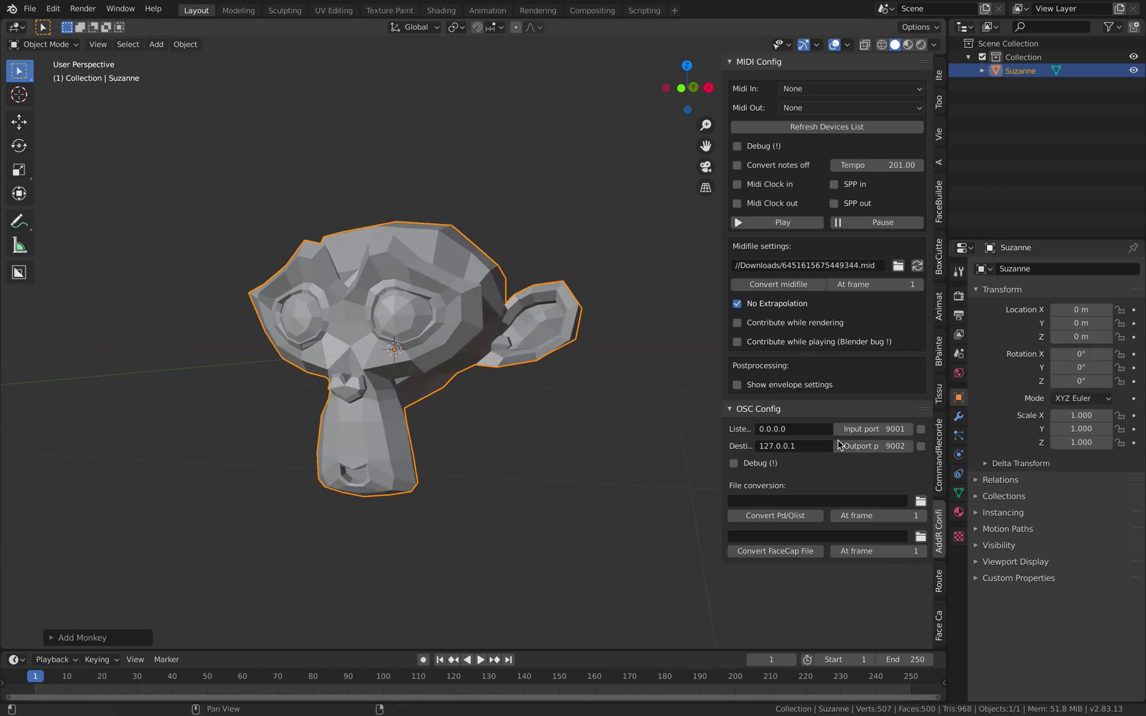
Create a realtime MIDI route from Suzanne's Location Z property
{"action": "left_click", "coordinate": [937, 582]}
{"action": "left_click", "coordinate": [938, 555]}
{"action": "left_click", "coordinate": [937, 582]}
{"action": "left_click", "coordinate": [939, 555]}
{"action": "left_click", "coordinate": [939, 579]}
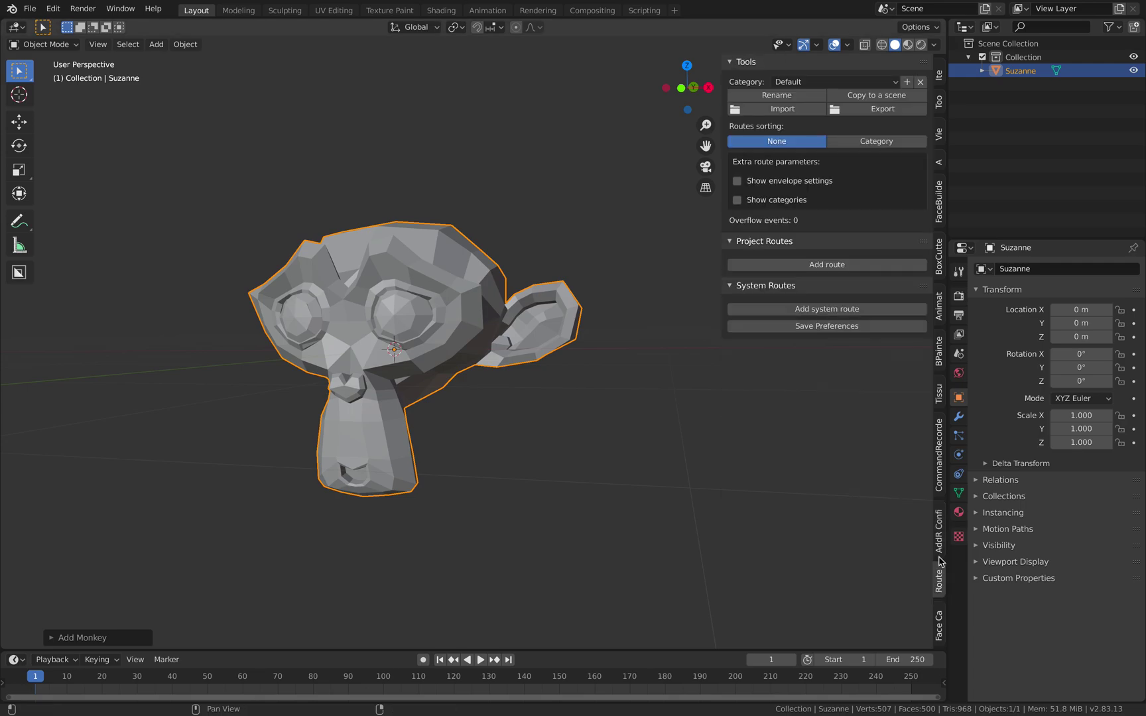
{"action": "middle_click_drag", "start_coordinate": [550, 384], "coordinate": [499, 324]}
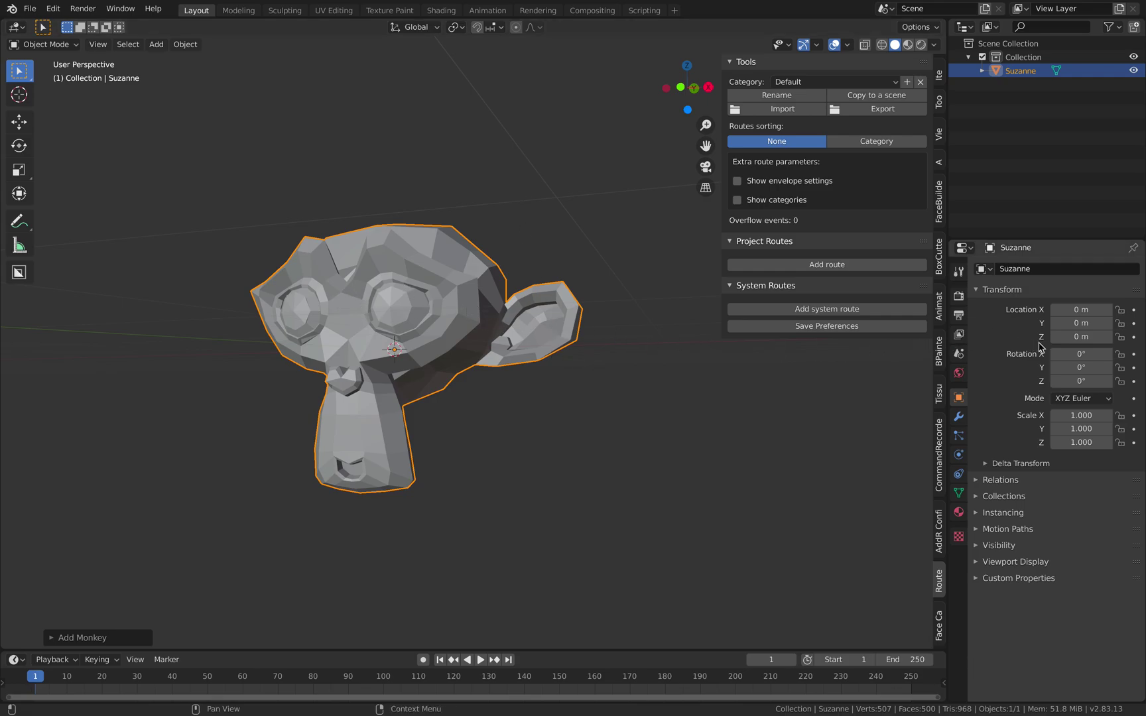
{"action": "right_click", "coordinate": [1081, 338]}
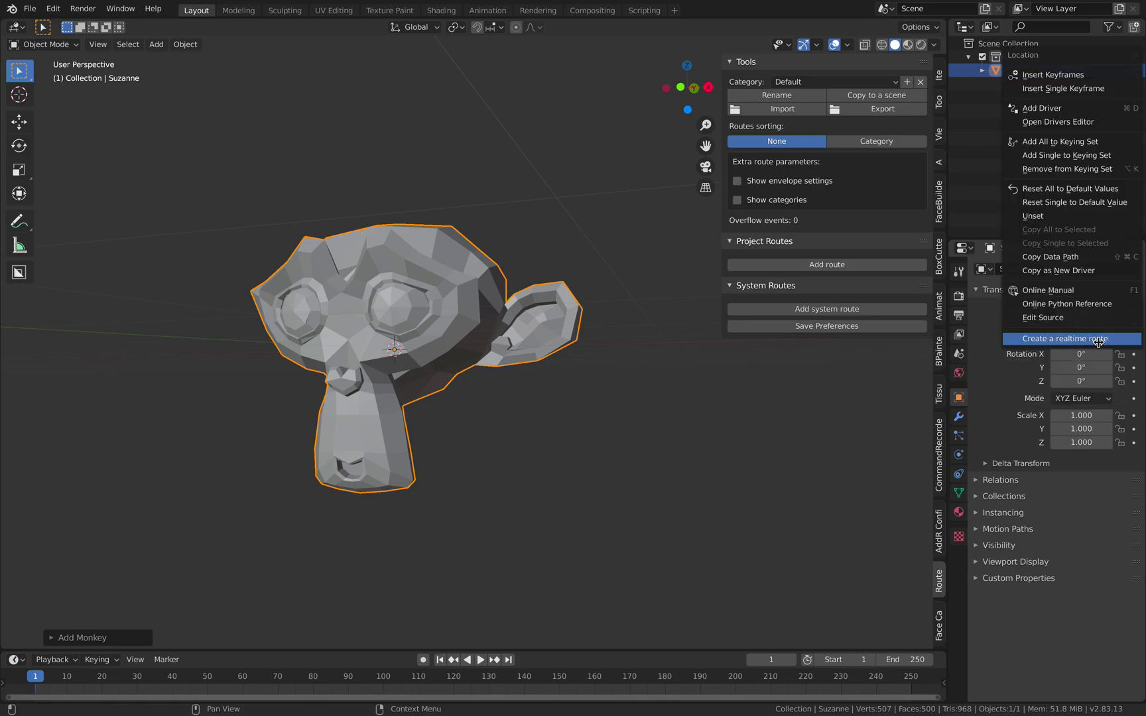
{"action": "left_click", "coordinate": [1112, 339]}
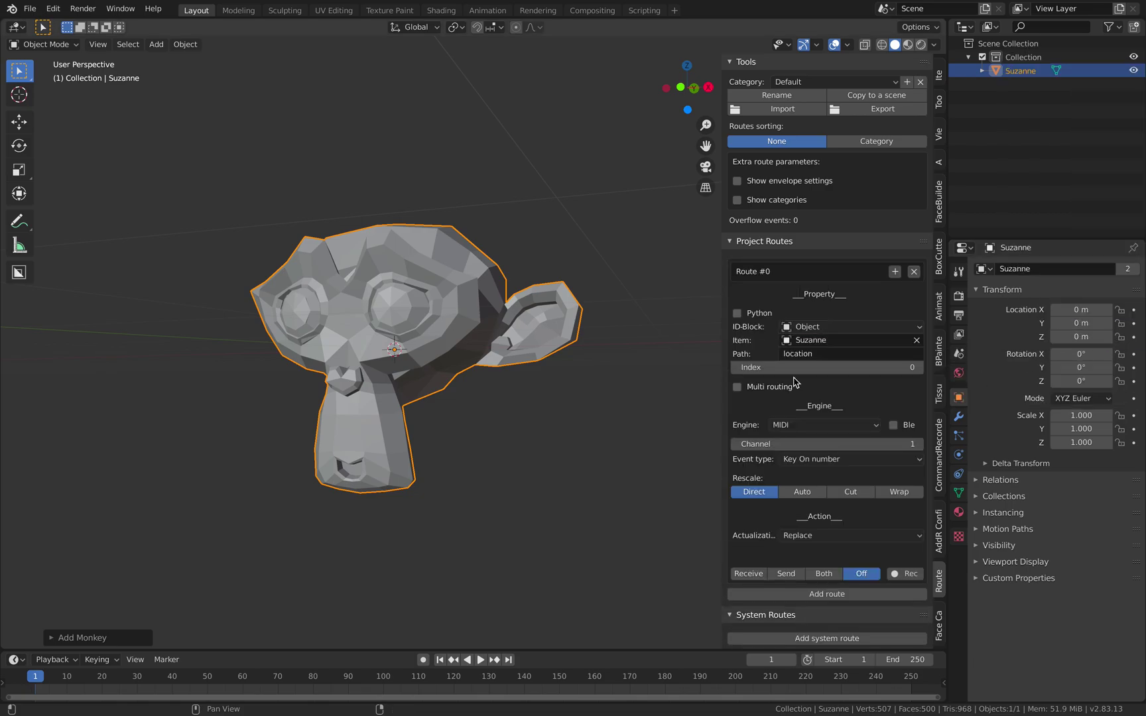
Set the route's index to 2, turn on Receive, and enable recording keyframes
{"action": "scroll", "coordinate": [801, 361], "scroll_direction": "down", "scroll_amount": 1}
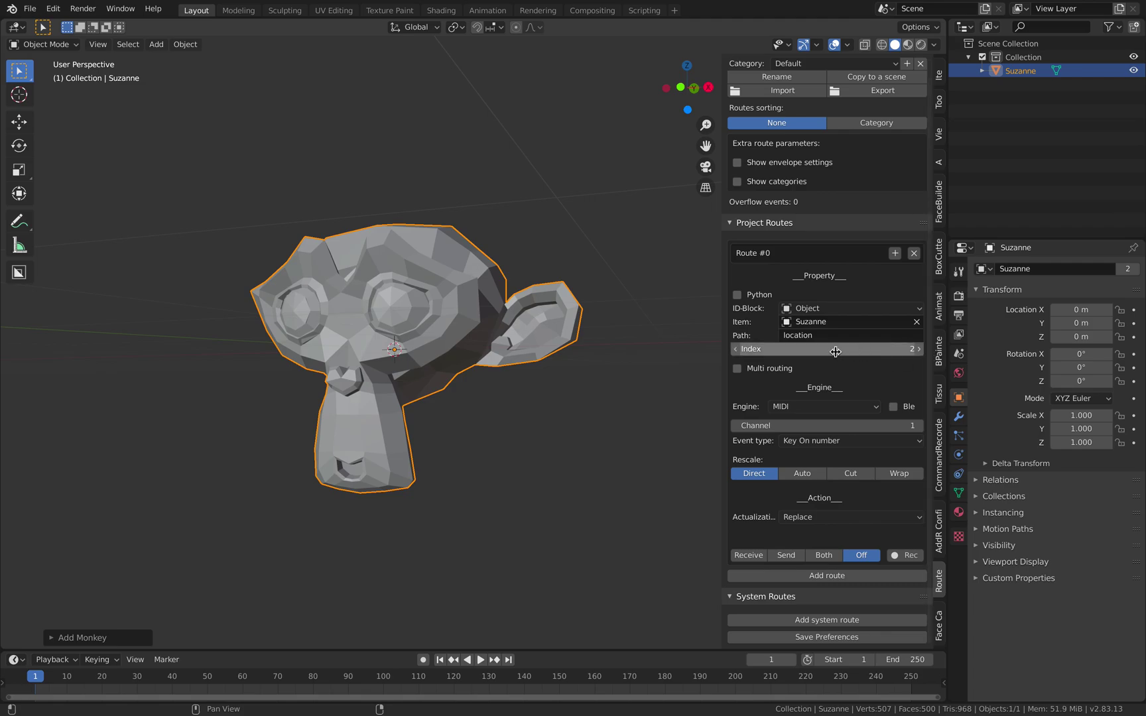
{"action": "left_click", "coordinate": [919, 350]}
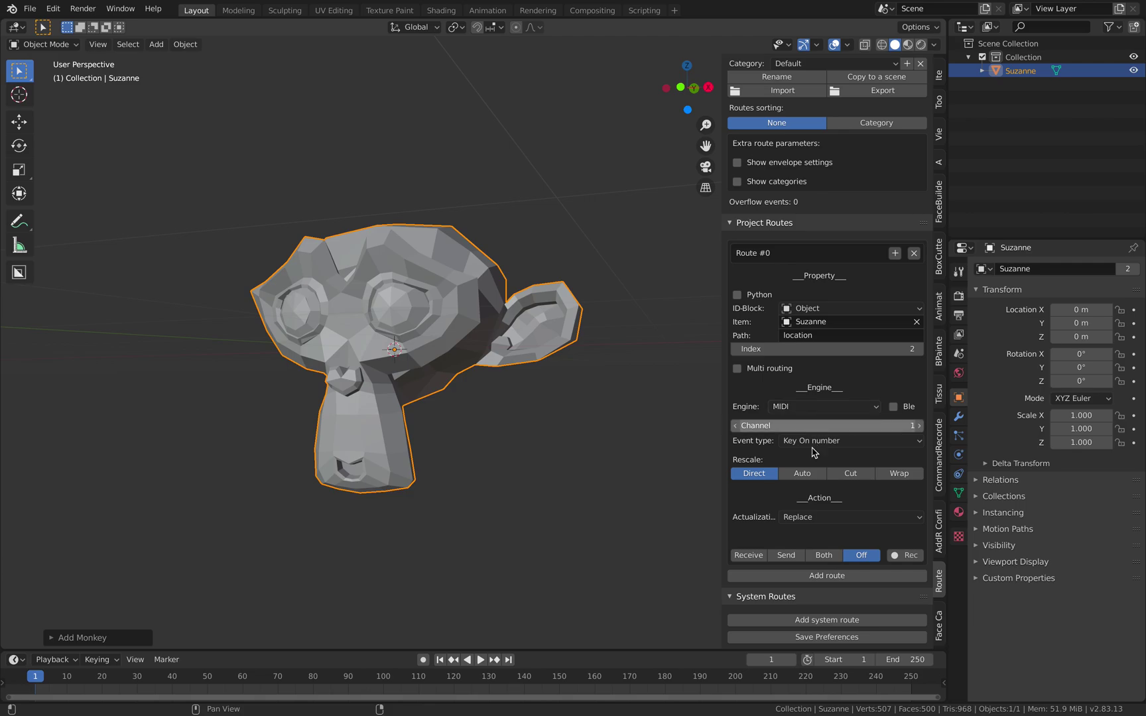
{"action": "left_click", "coordinate": [752, 557]}
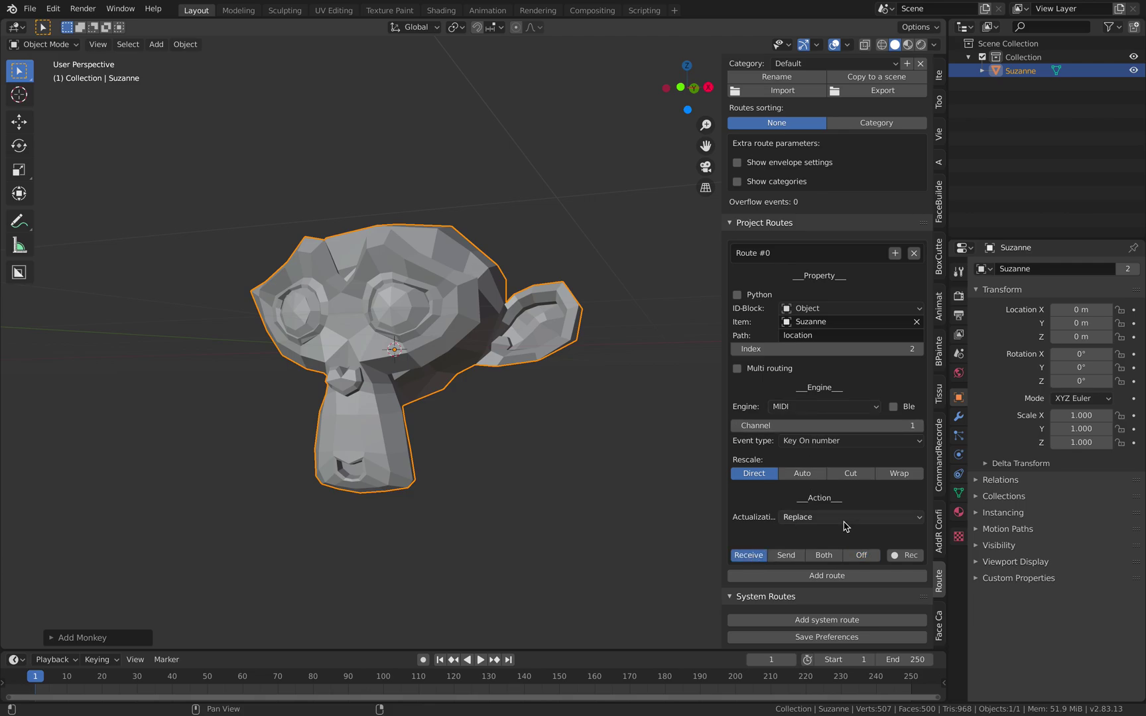
{"action": "left_click", "coordinate": [906, 557]}
{"action": "scroll", "coordinate": [877, 630], "scroll_direction": "down", "scroll_amount": 2}
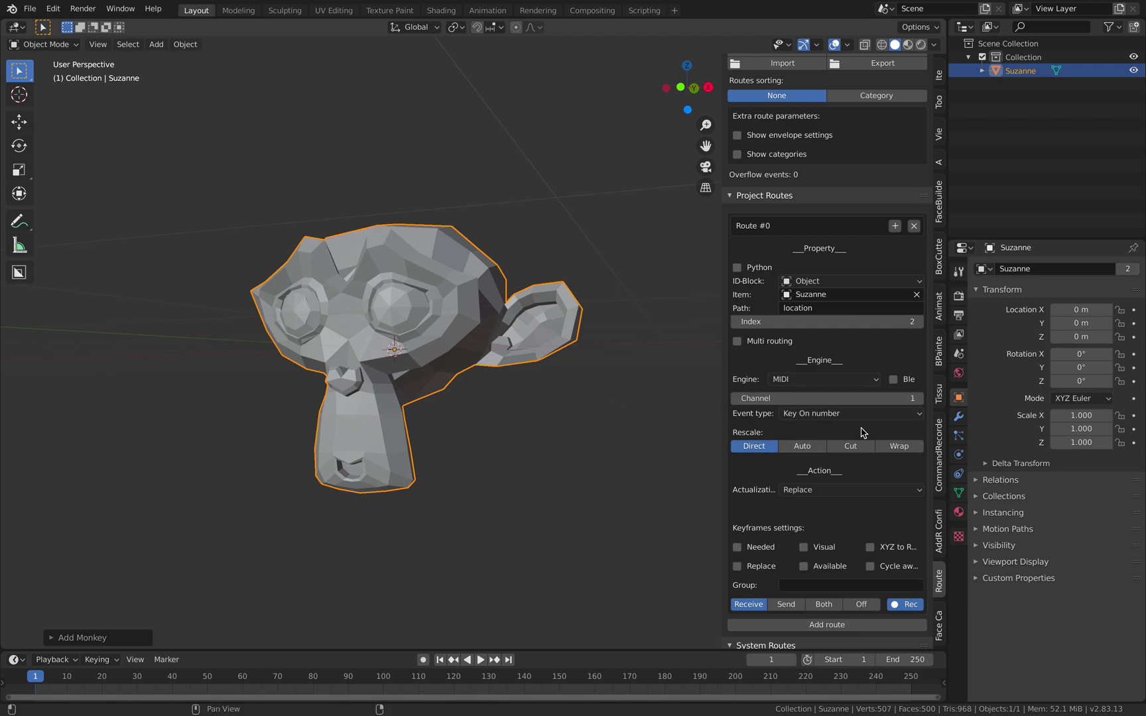
Convert the loaded MIDI file into keyframes and test the playback
{"action": "left_click", "coordinate": [938, 530]}
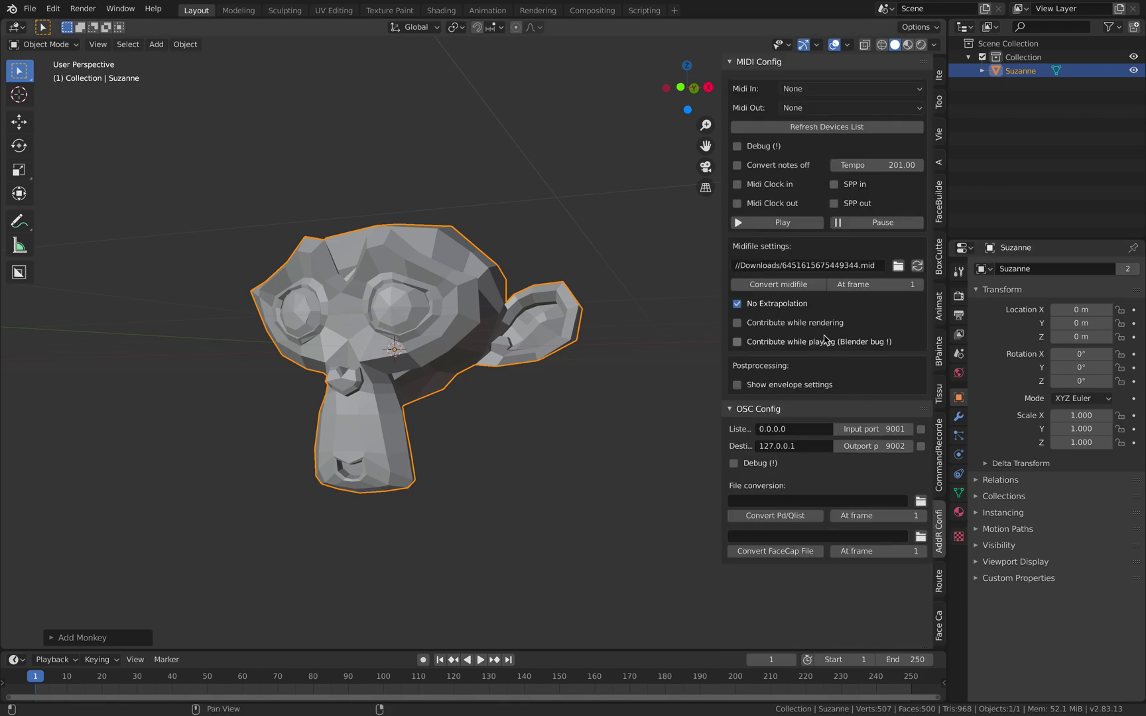
{"action": "left_click", "coordinate": [790, 285]}
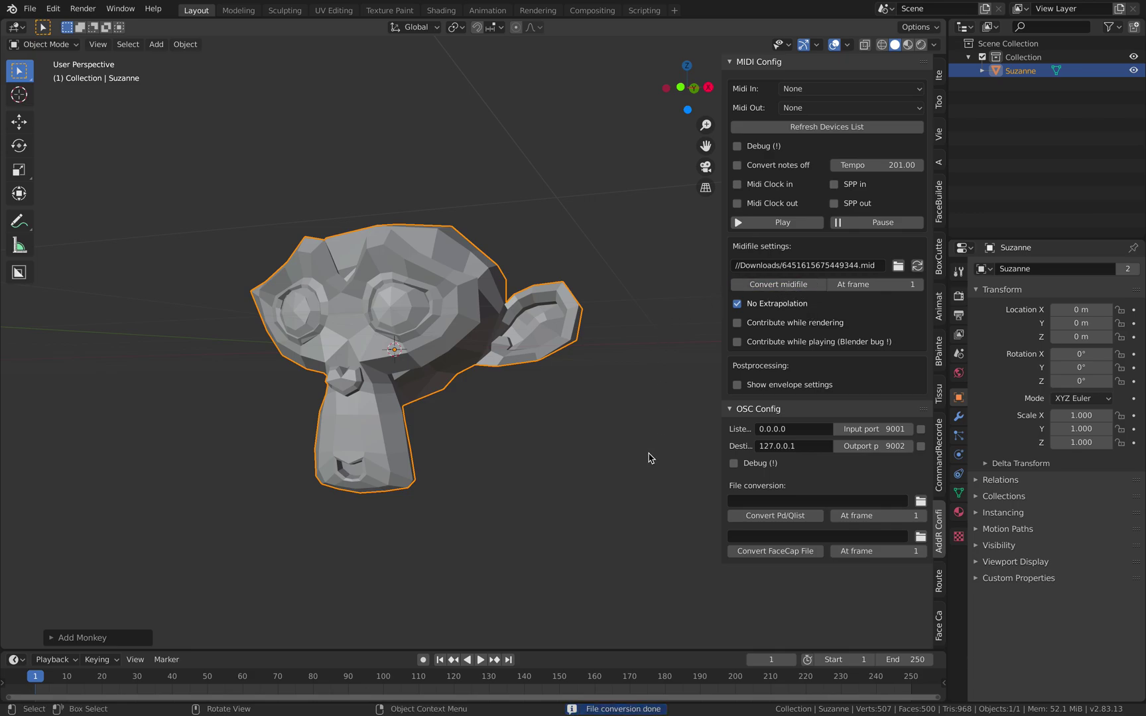
{"action": "left_click", "coordinate": [481, 660]}
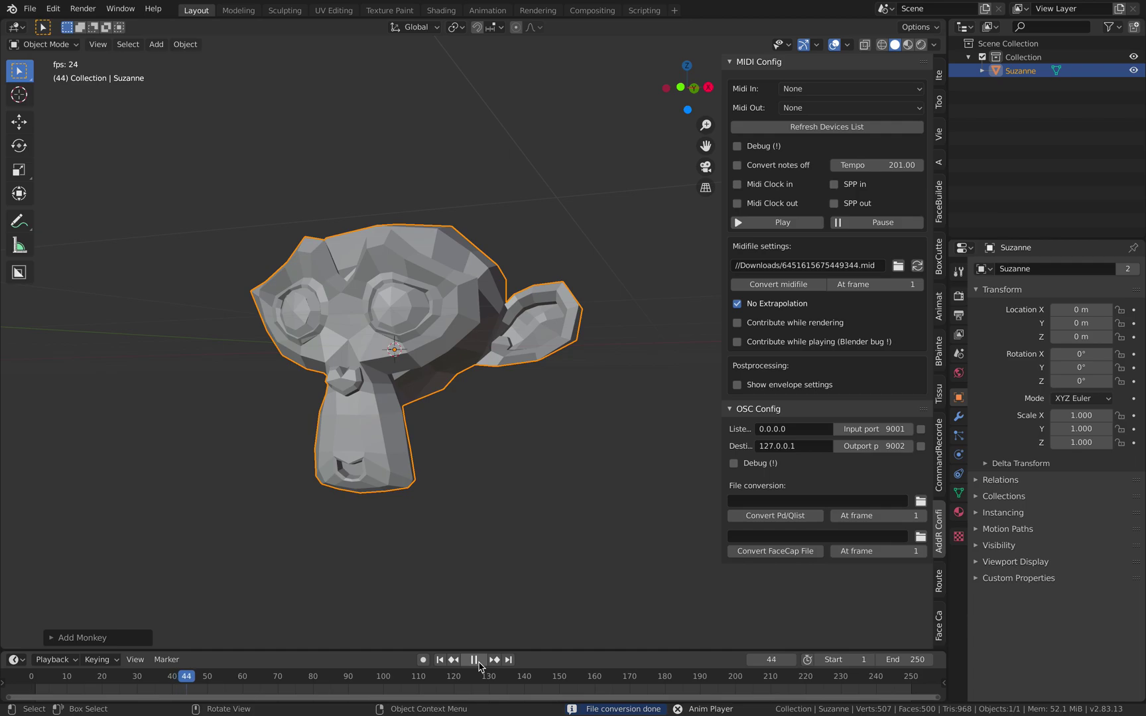
{"action": "left_click", "coordinate": [473, 660]}
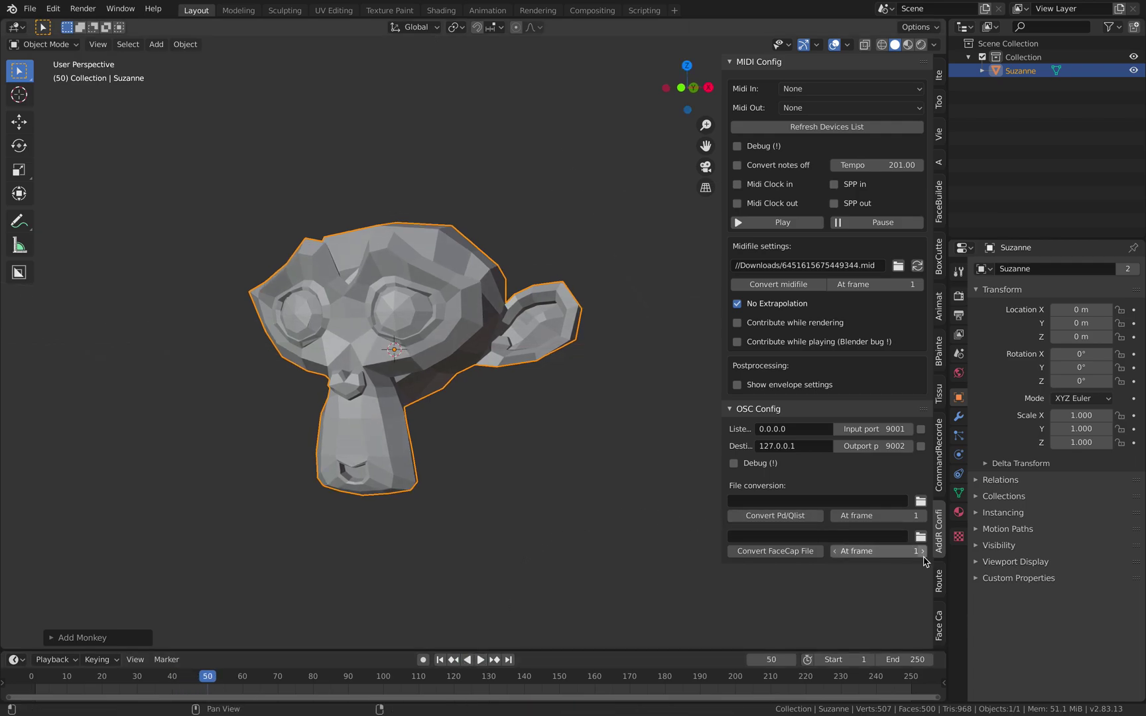
Review Suzanne's route settings, then go back to the MIDI configuration
{"action": "left_click", "coordinate": [937, 579]}
{"action": "scroll", "coordinate": [889, 584], "scroll_direction": "down", "scroll_amount": 2}
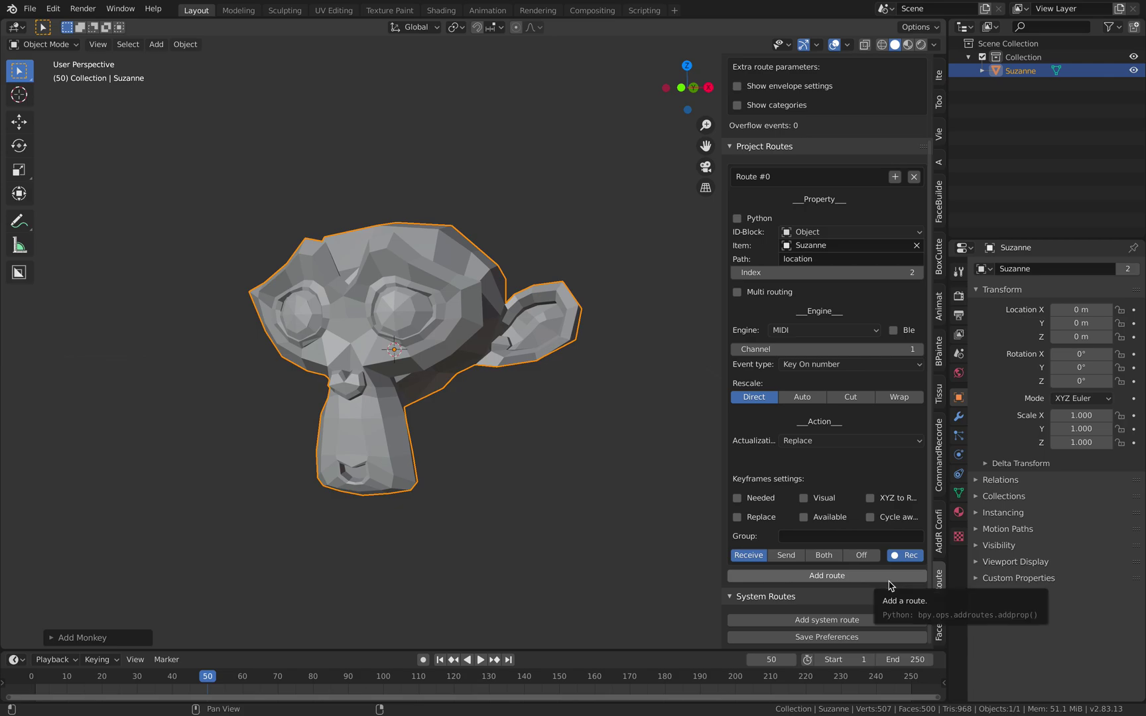
{"action": "scroll", "coordinate": [888, 585], "scroll_direction": "up", "scroll_amount": 2}
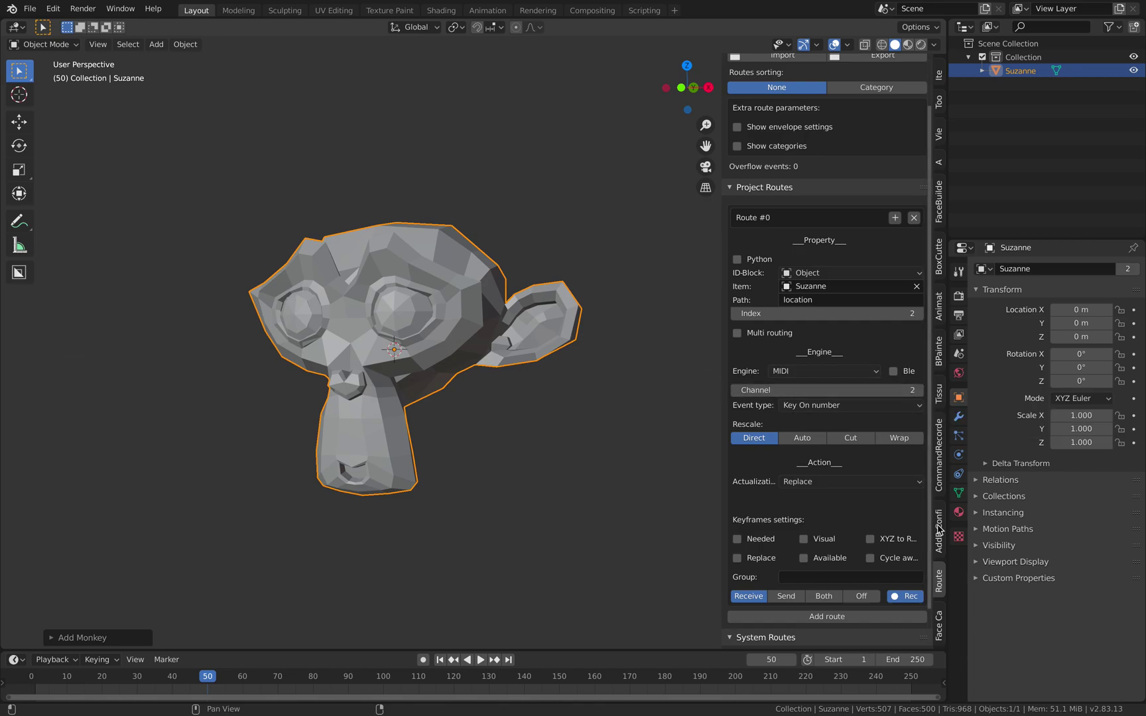
{"action": "left_click", "coordinate": [939, 529]}
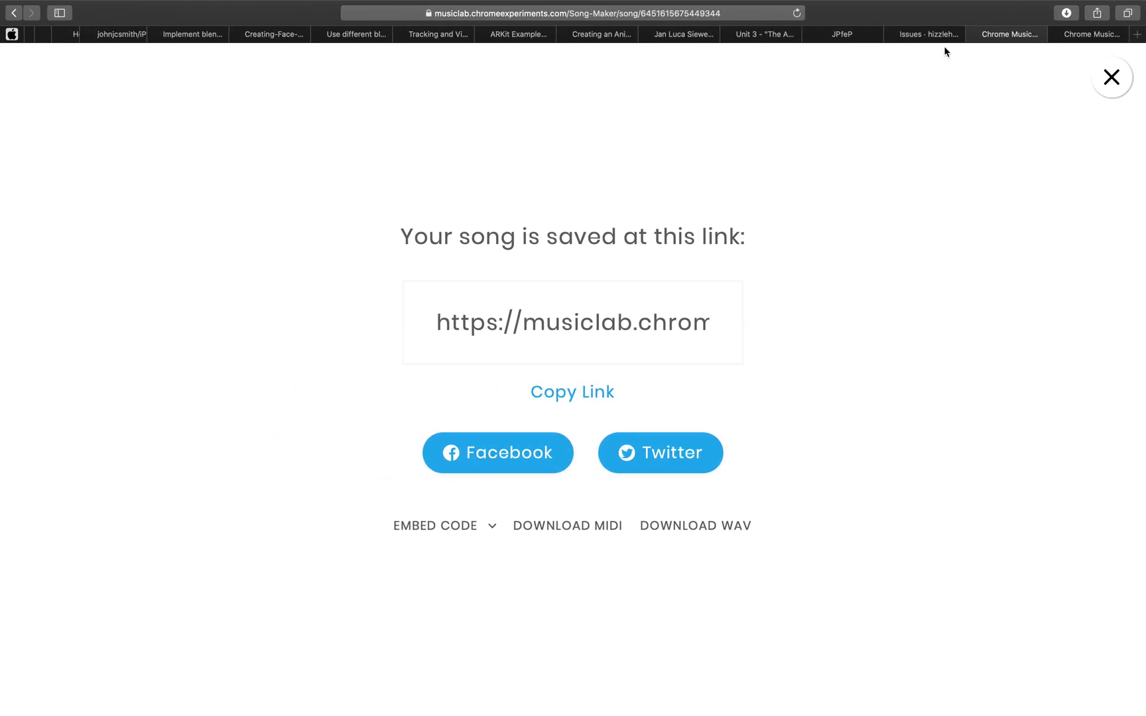
Check the saved song in Song Maker, close its dialog, and return to Blender
{"action": "left_click", "coordinate": [934, 37]}
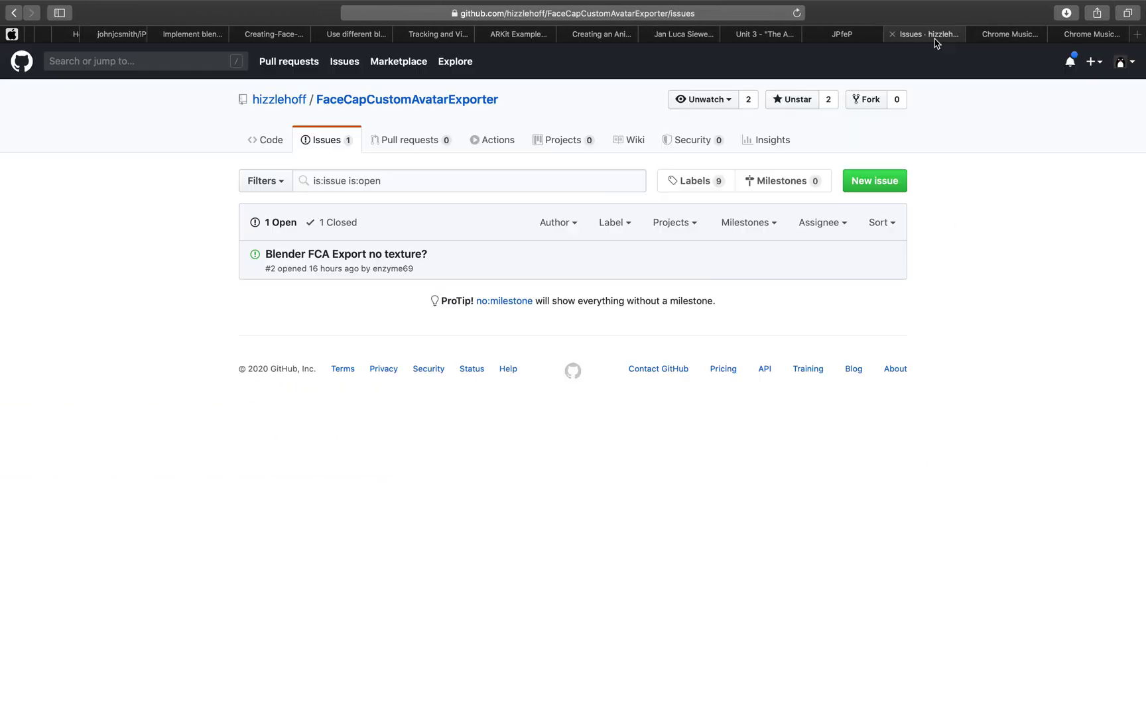
{"action": "left_click", "coordinate": [1000, 36]}
{"action": "left_click", "coordinate": [1109, 81]}
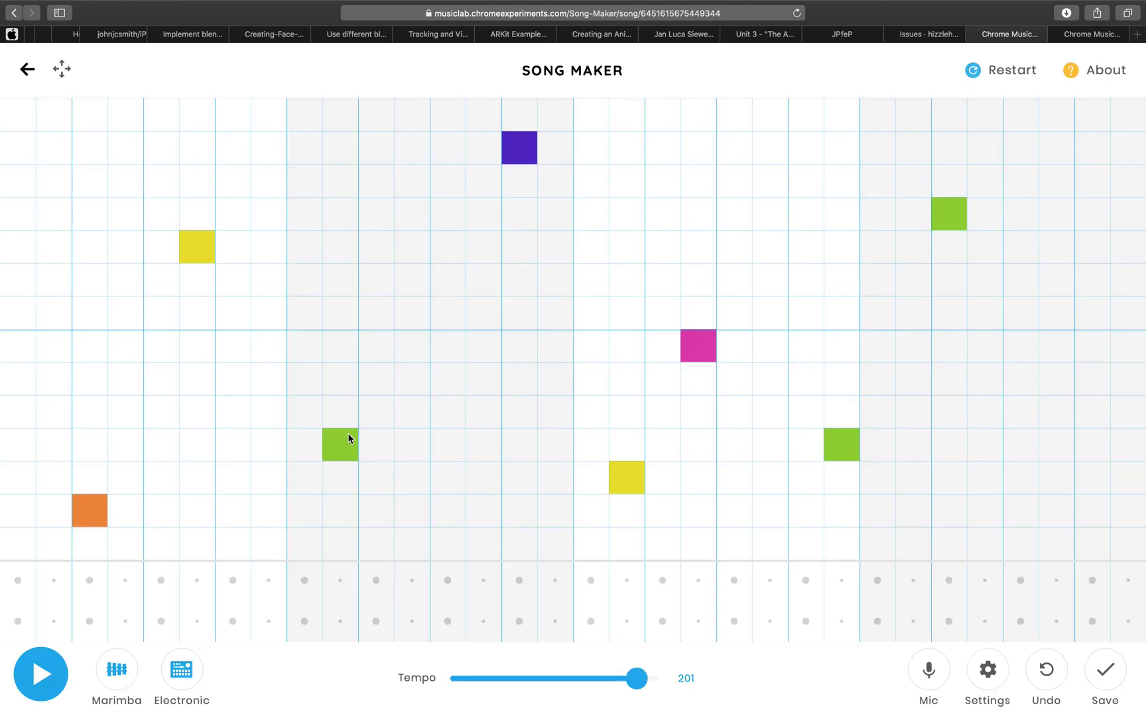
{"action": "key", "text": "ctrl+Right"}
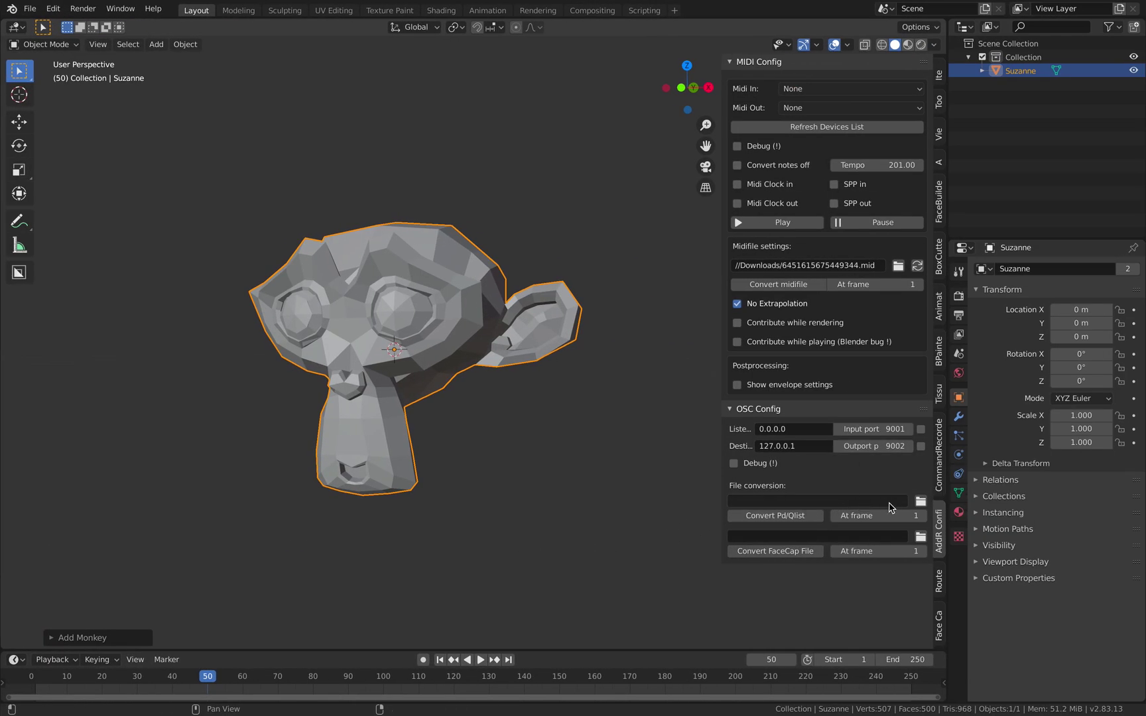
Reconvert the MIDI file, replay Suzanne's bounce from the start, and split the 3D view in two
{"action": "left_click", "coordinate": [812, 285]}
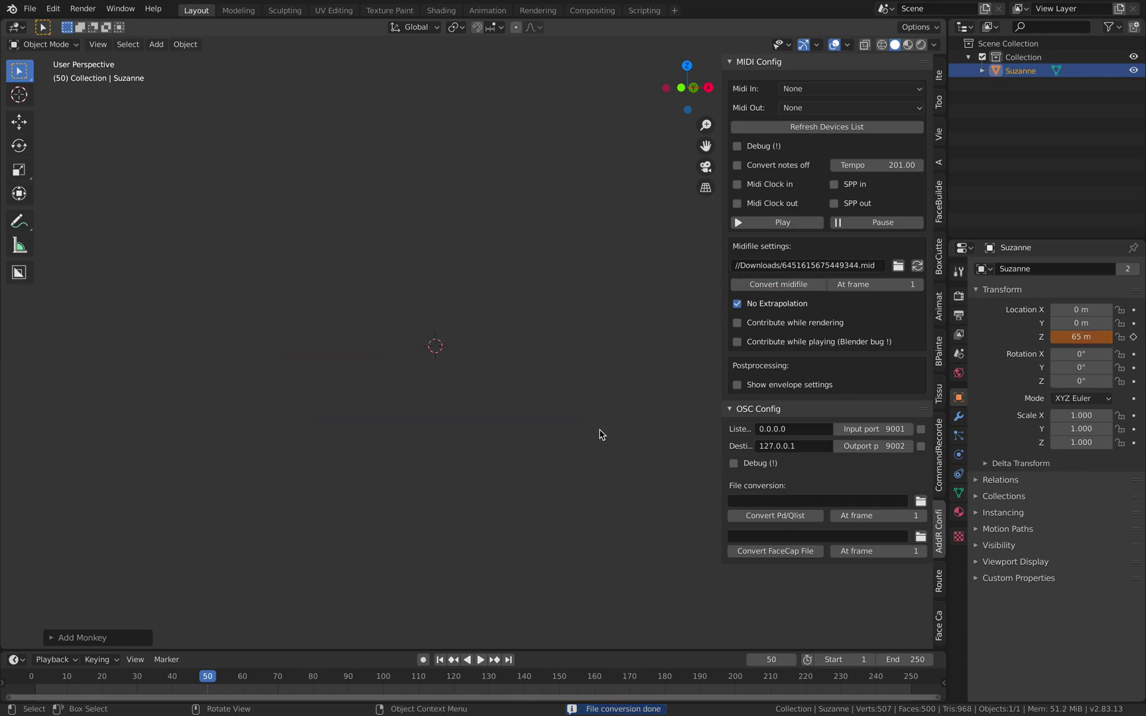
{"action": "key", "text": "space"}
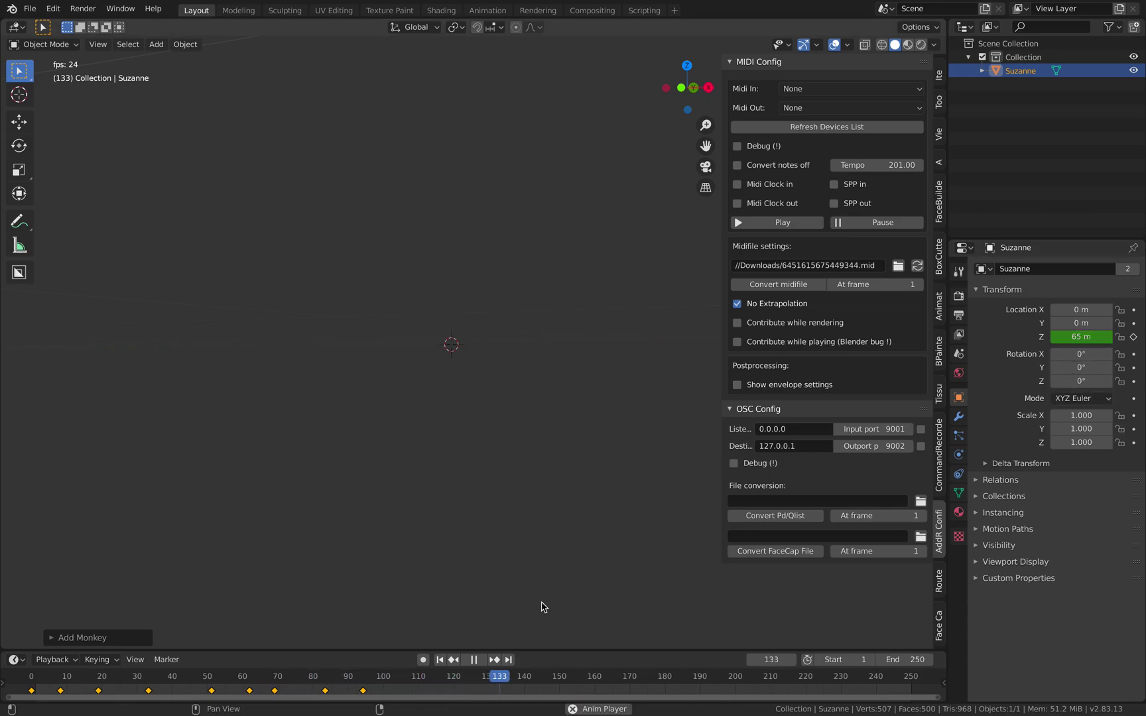
{"action": "left_click", "coordinate": [33, 680]}
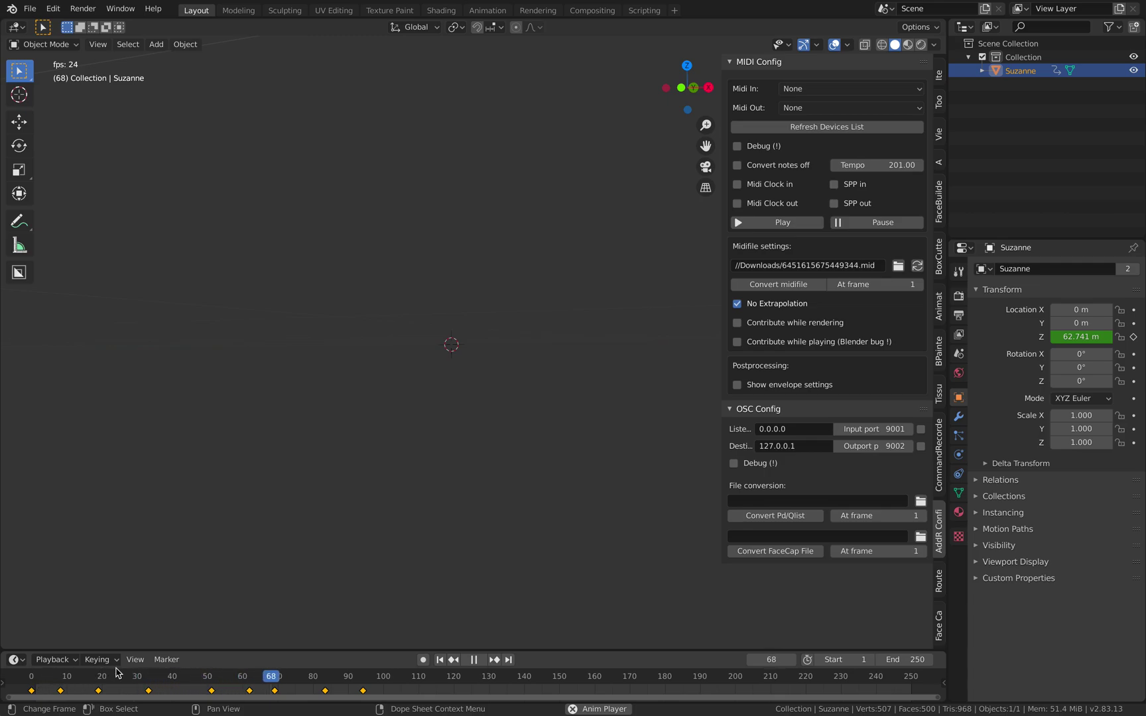
{"action": "key", "text": "space"}
{"action": "middle_click_drag", "start_coordinate": [499, 387], "coordinate": [437, 606]}
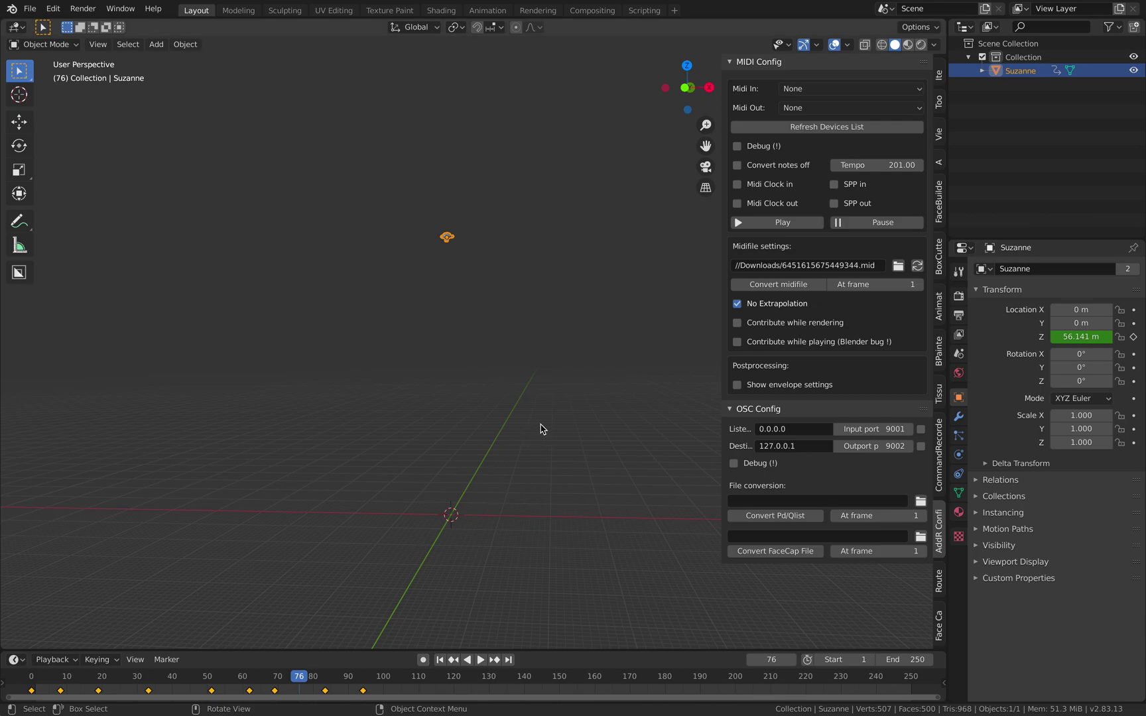
{"action": "left_click_drag", "start_coordinate": [942, 23], "coordinate": [887, 332]}
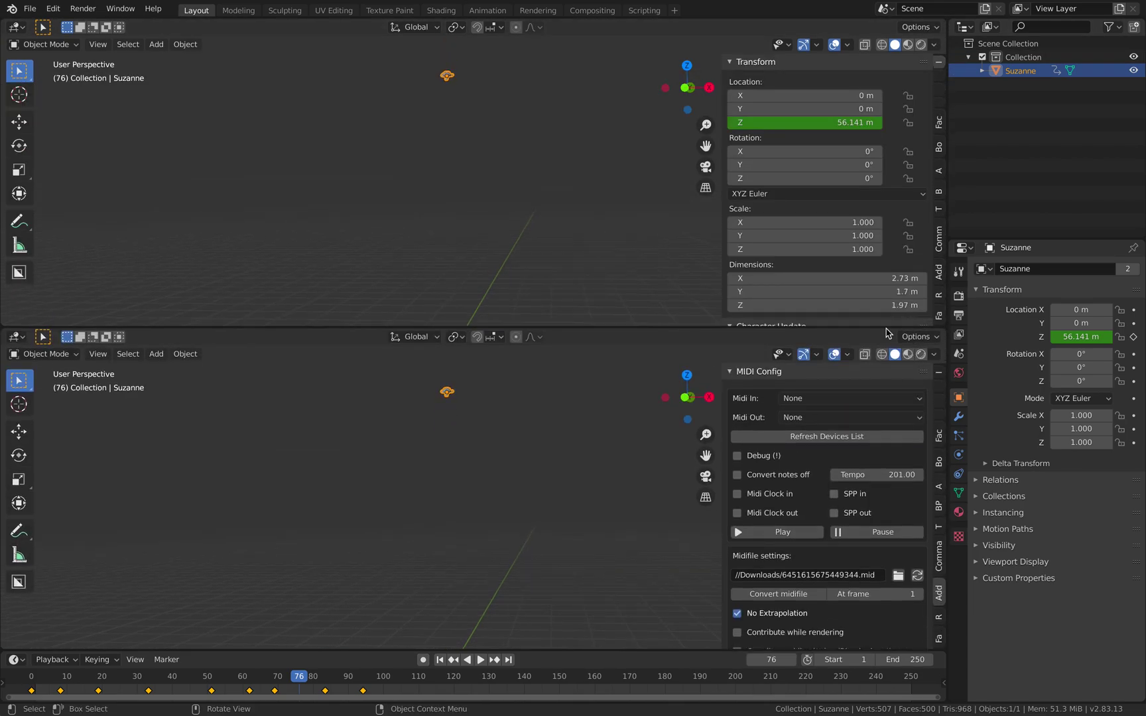
Turn the top area into a Graph Editor framed on the Z Location curve
{"action": "left_click", "coordinate": [19, 30]}
{"action": "left_click", "coordinate": [188, 111]}
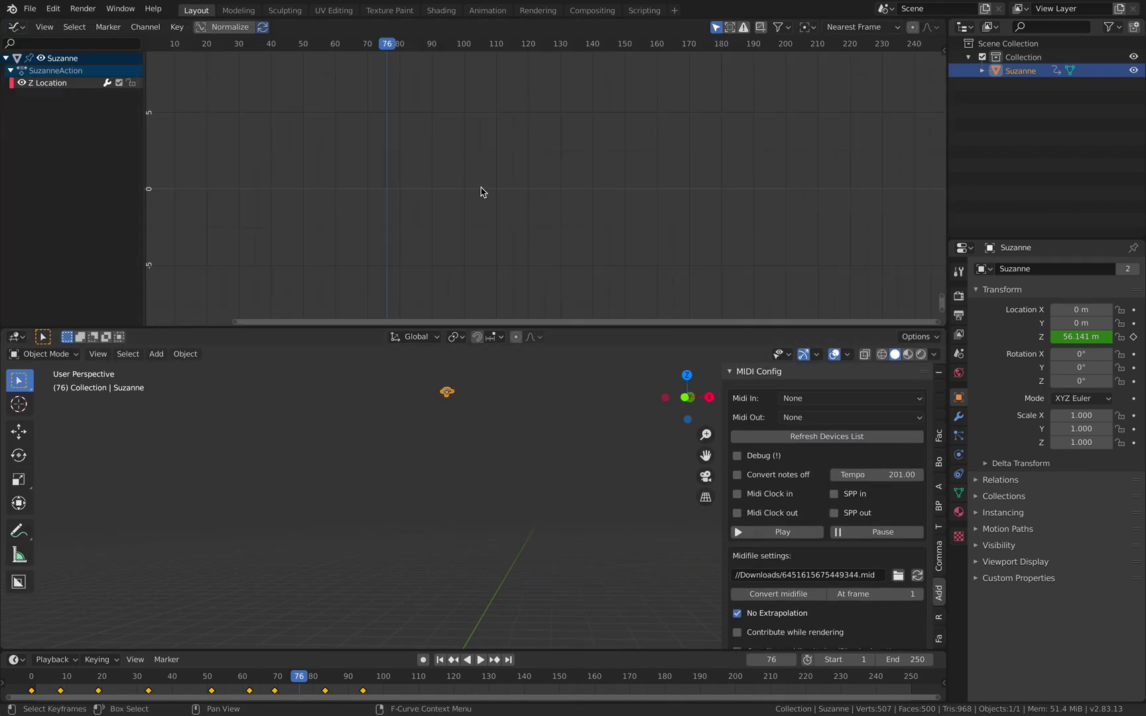
{"action": "key", "text": "Home"}
{"action": "middle_click_drag", "start_coordinate": [483, 277], "coordinate": [657, 161], "text": "ctrl"}
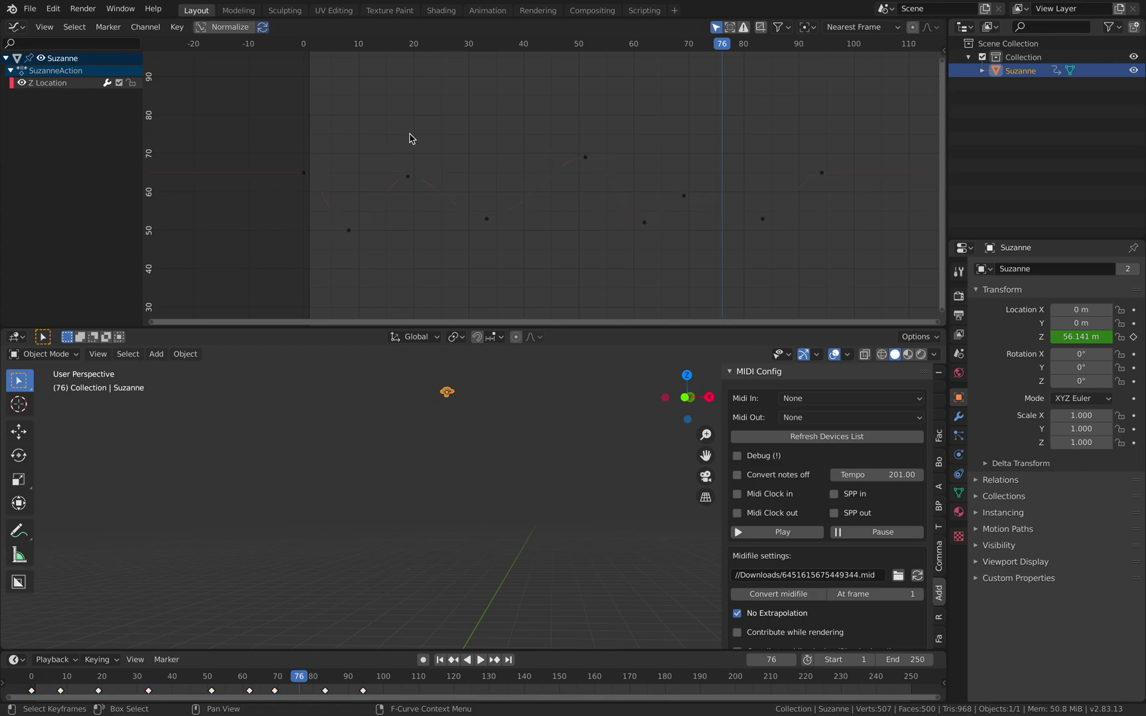
Set the Z Location keyframes to Constant interpolation, then deselect them
{"action": "left_click", "coordinate": [177, 26]}
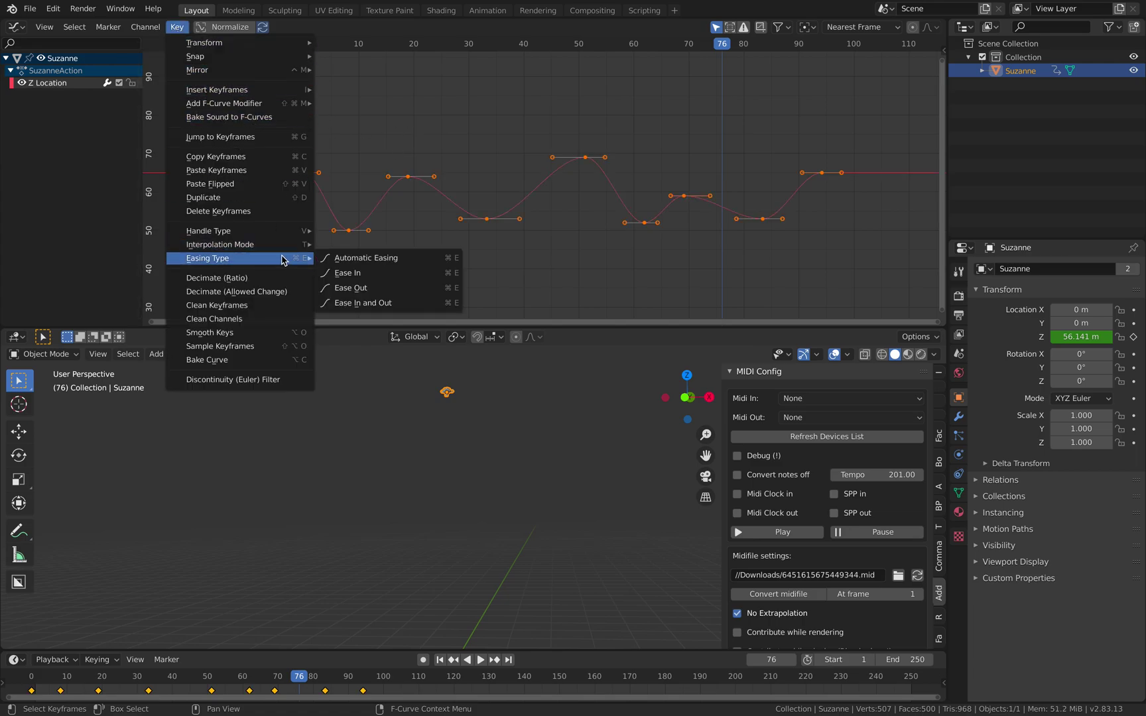
{"action": "mouse_move", "coordinate": [252, 245]}
{"action": "left_click", "coordinate": [348, 256]}
{"action": "scroll", "coordinate": [457, 231], "scroll_direction": "down", "scroll_amount": 1}
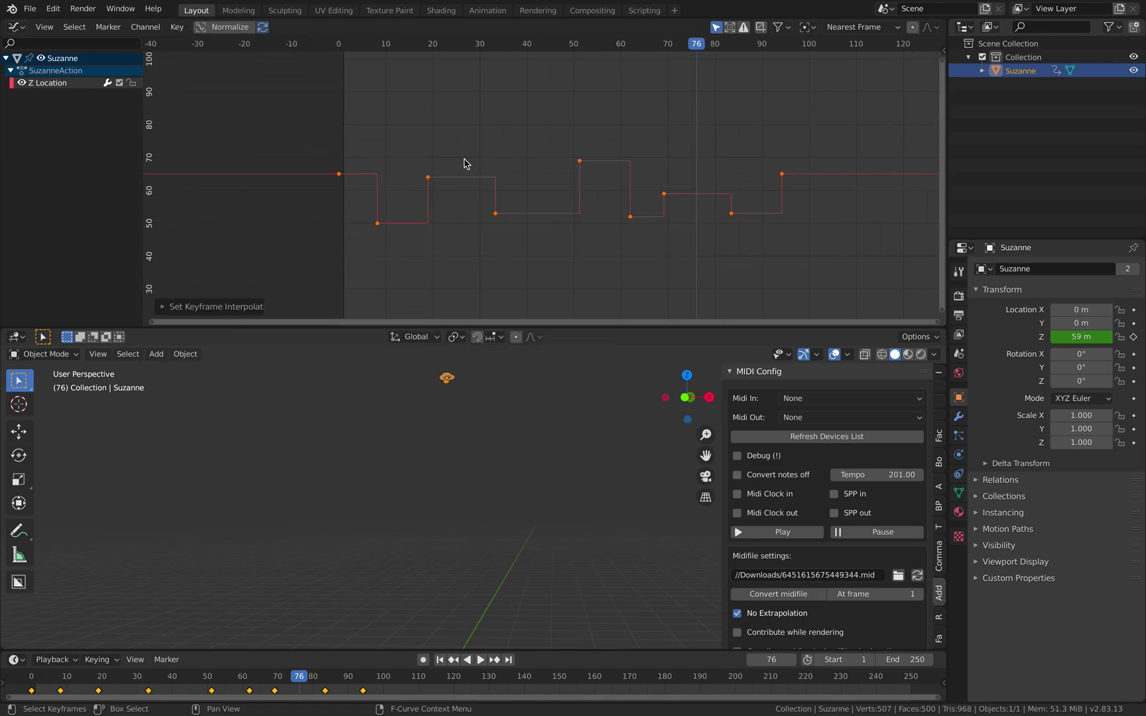
{"action": "left_click", "coordinate": [463, 167]}
{"action": "scroll", "coordinate": [342, 174], "scroll_direction": "up", "scroll_amount": 1}
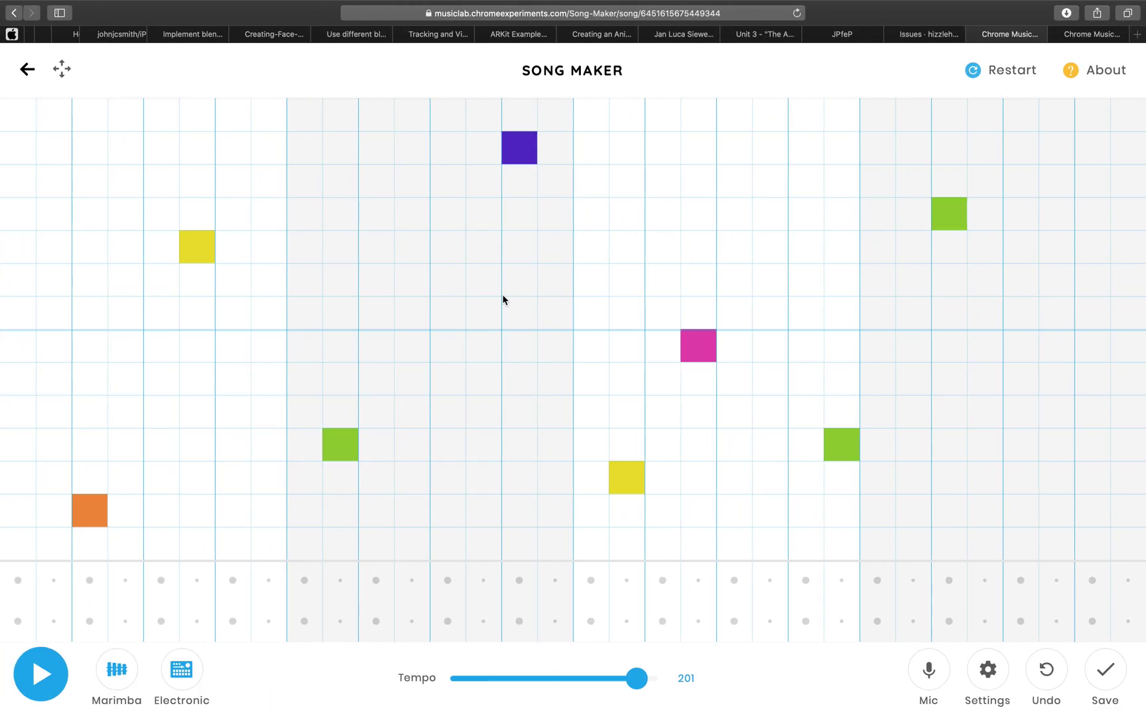
{"action": "key", "text": "ctrl+Right"}
Switch all Z Location keyframes to Linear interpolation, then deselect them
{"action": "key", "text": "a"}
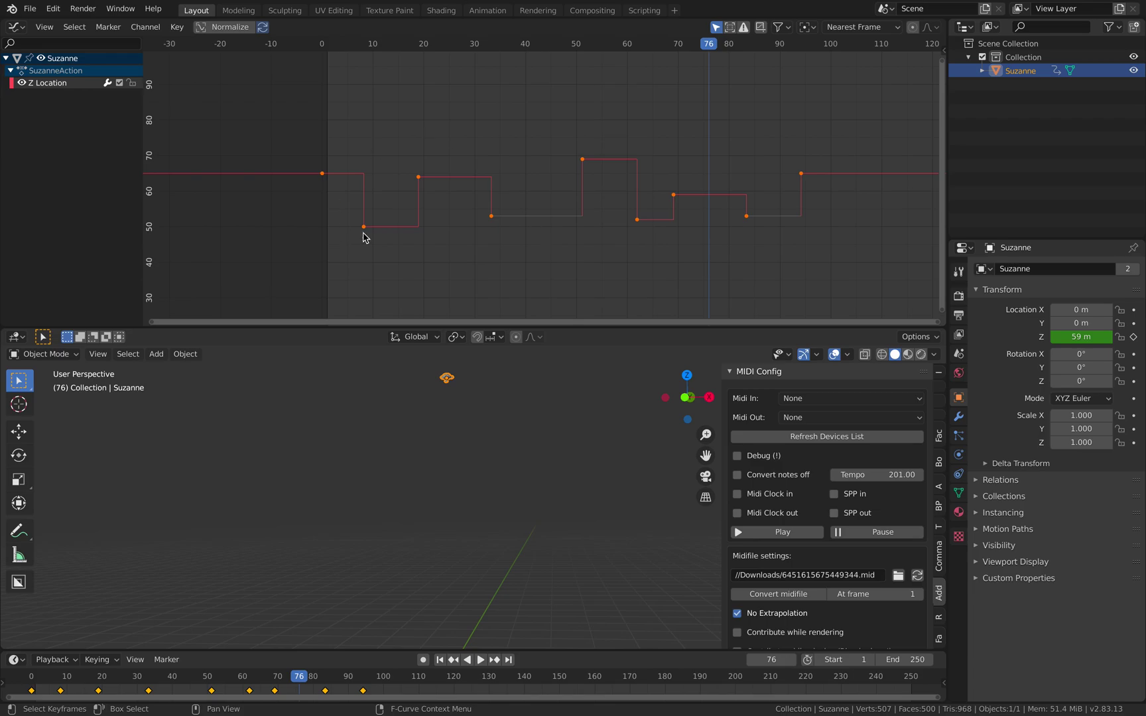
{"action": "left_click", "coordinate": [177, 27]}
{"action": "mouse_move", "coordinate": [293, 244]}
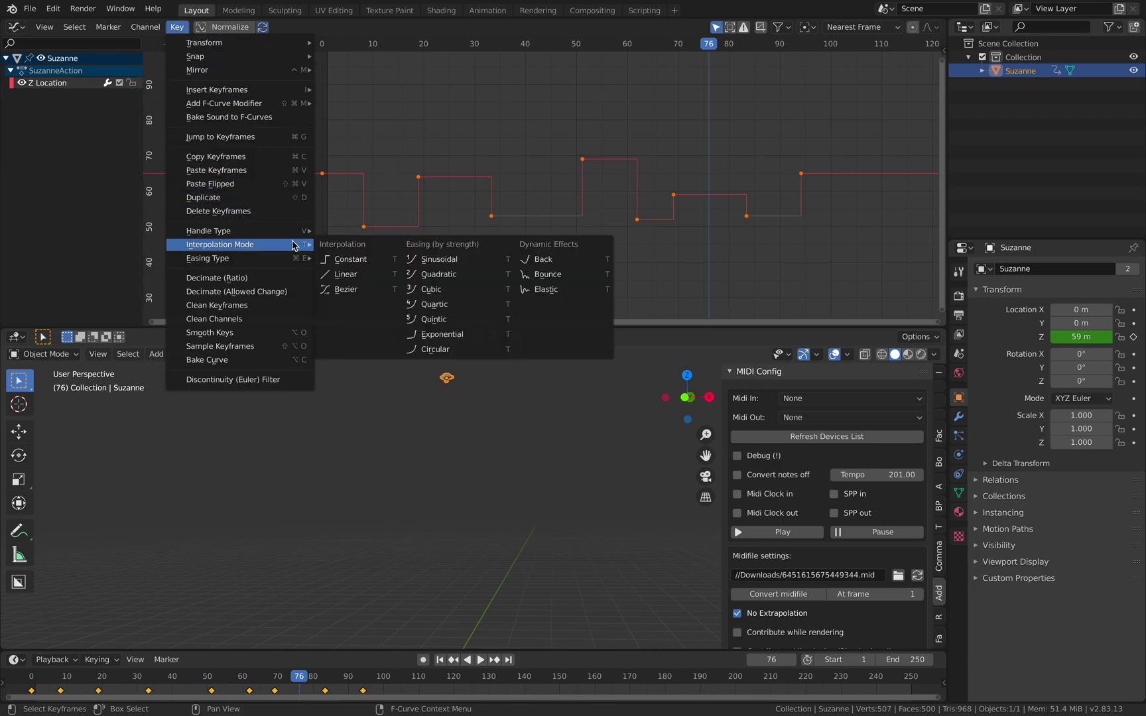
{"action": "left_click", "coordinate": [361, 273]}
{"action": "left_click", "coordinate": [417, 141]}
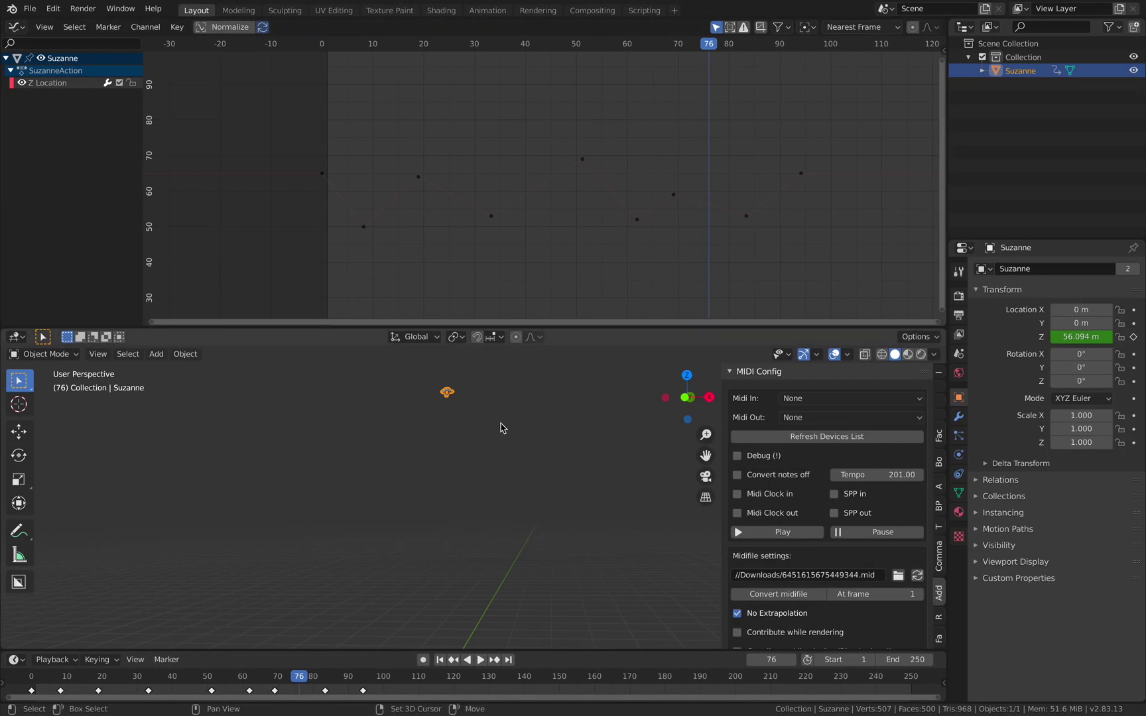
Play back the linear bounce, stopping at frame 140
{"action": "key", "text": "space"}
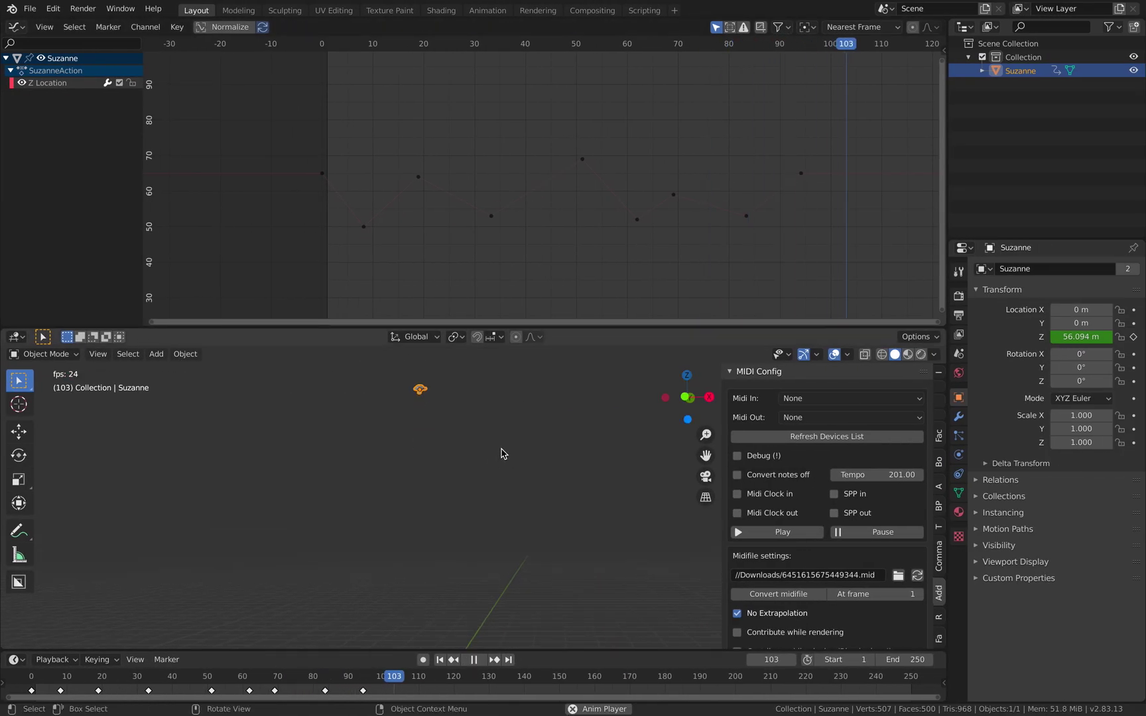
{"action": "key", "text": "space"}
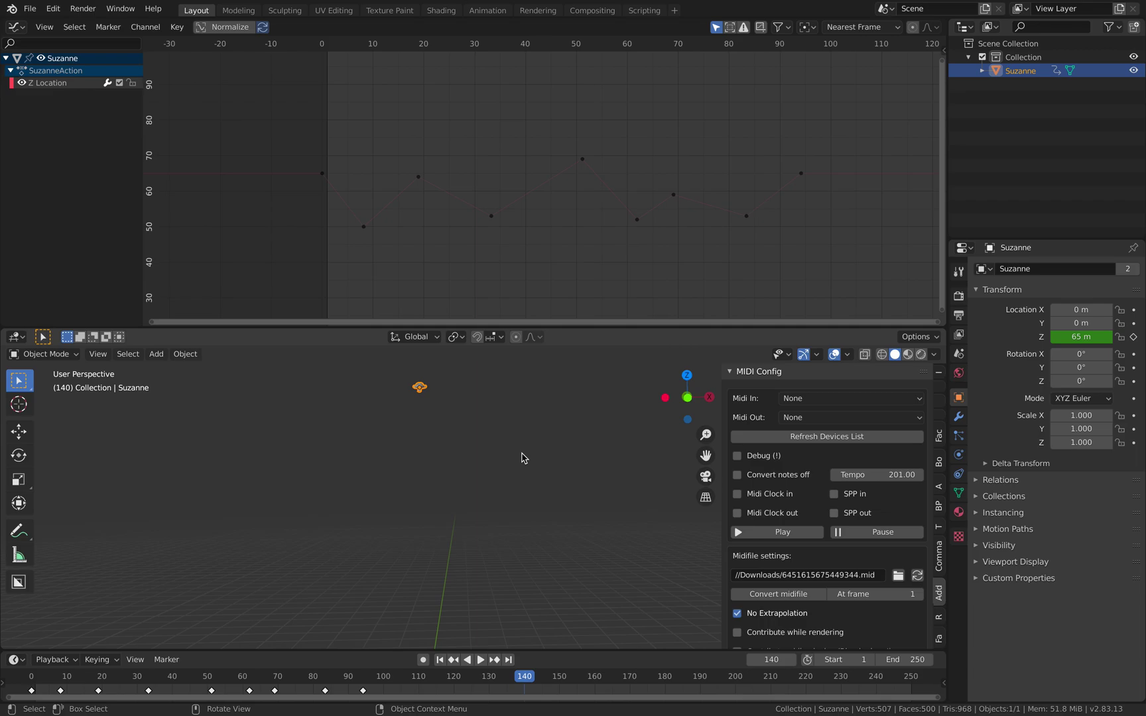
{"action": "middle_click_drag", "start_coordinate": [538, 443], "coordinate": [484, 512], "text": "shift"}
{"action": "key", "text": "ctrl+Left"}
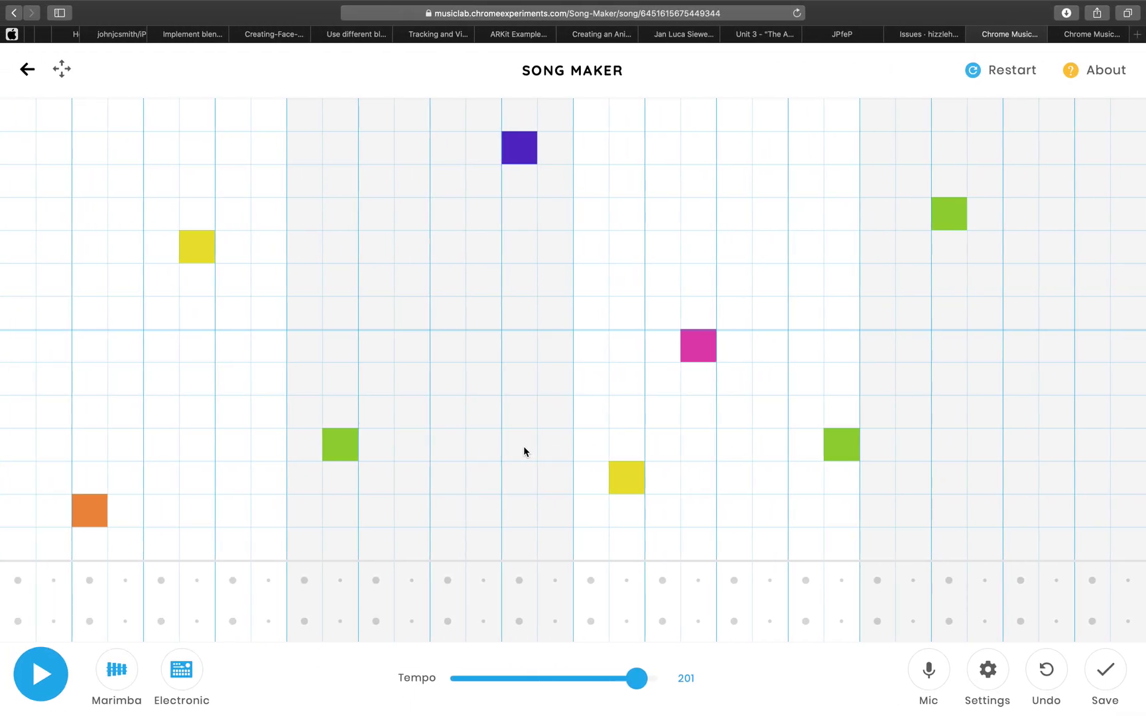
{"action": "key", "text": "ctrl+Right"}
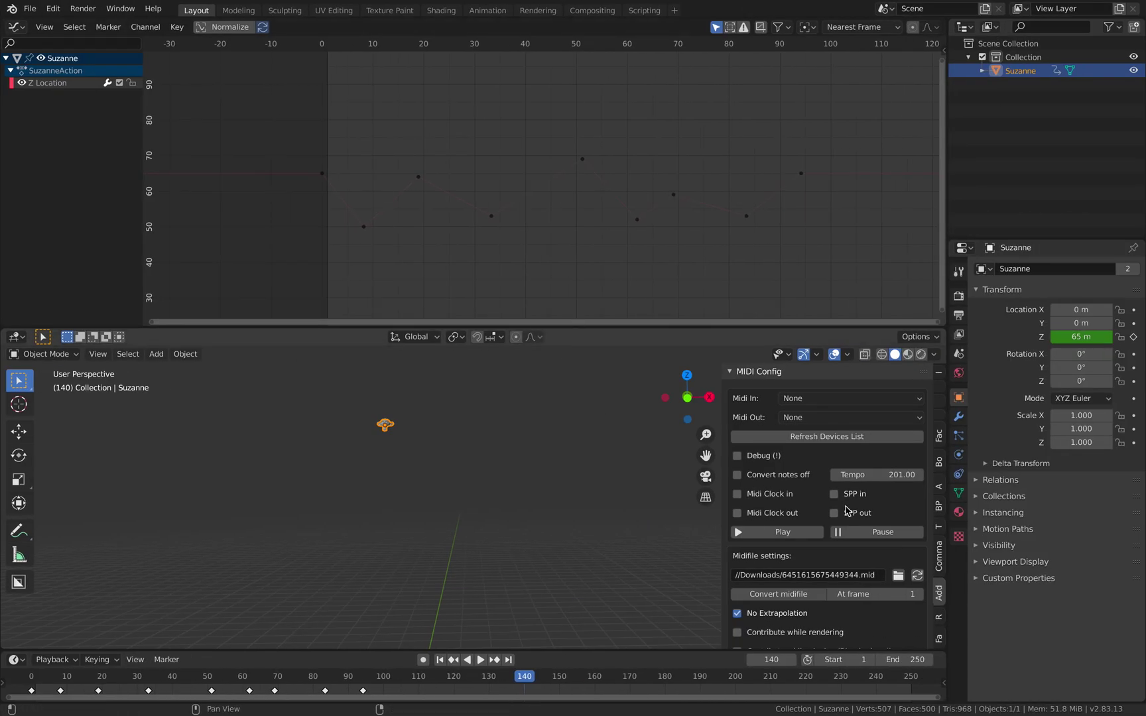
Set Route #0's Rescale to Auto with a High value of 50
{"action": "scroll", "coordinate": [859, 539], "scroll_direction": "down", "scroll_amount": 3}
{"action": "scroll", "coordinate": [859, 539], "scroll_direction": "down", "scroll_amount": 10}
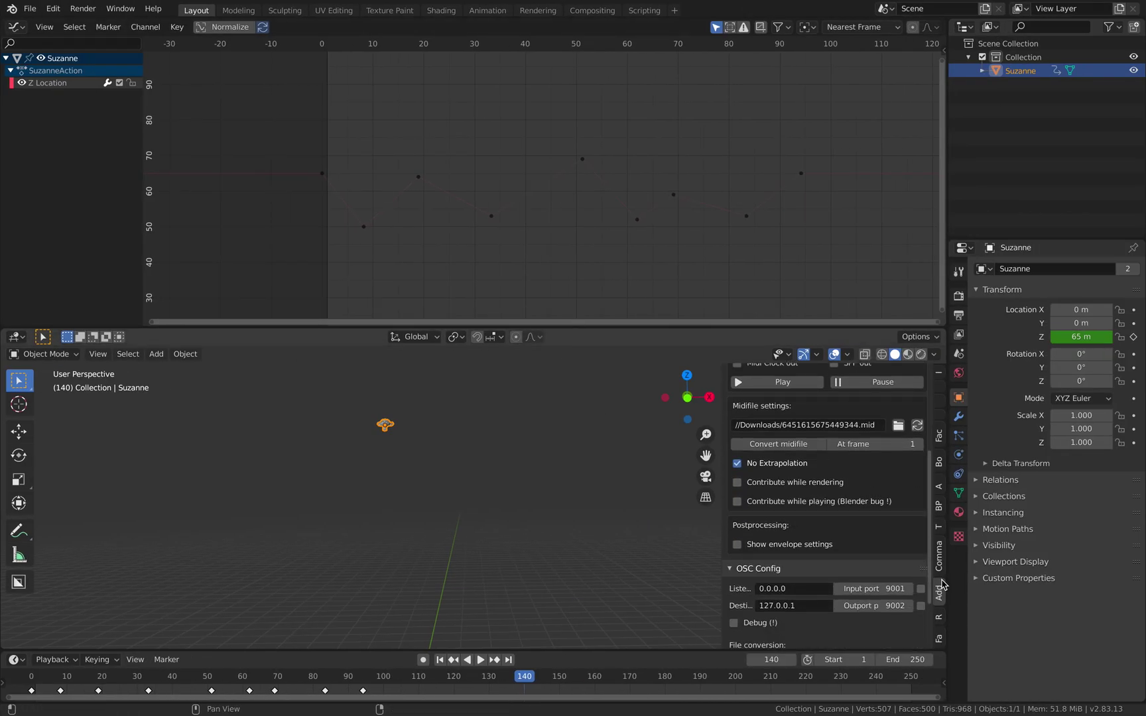
{"action": "scroll", "coordinate": [857, 590], "scroll_direction": "down", "scroll_amount": 5}
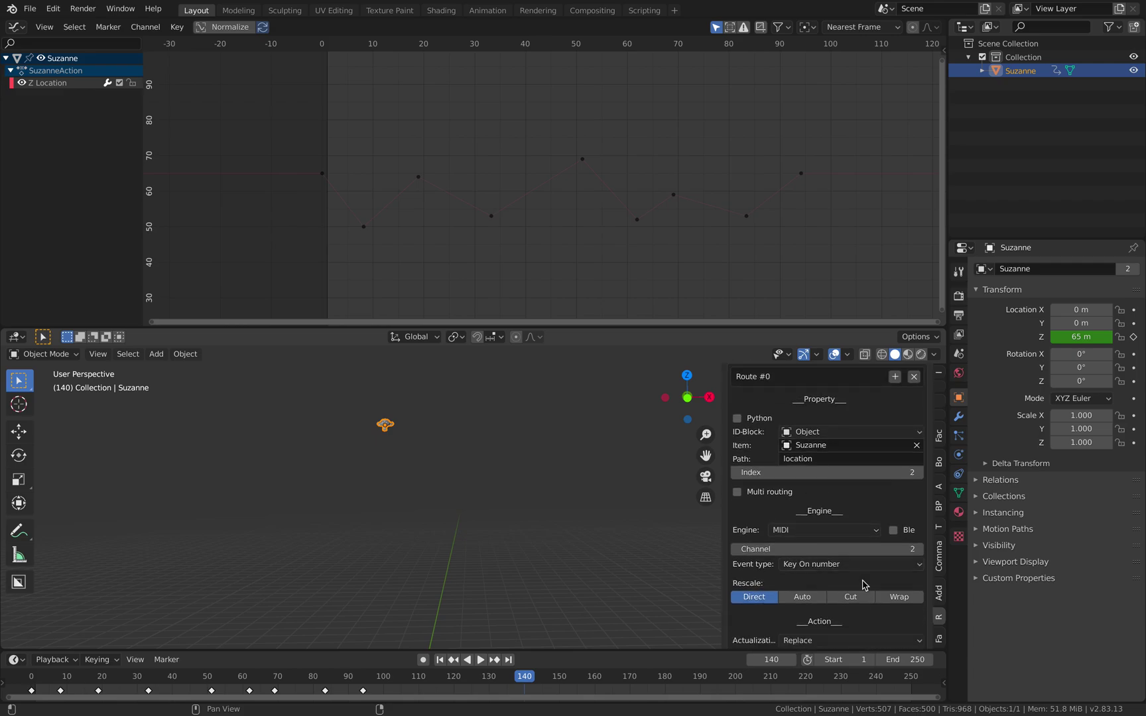
{"action": "left_click_drag", "start_coordinate": [721, 468], "coordinate": [654, 469]}
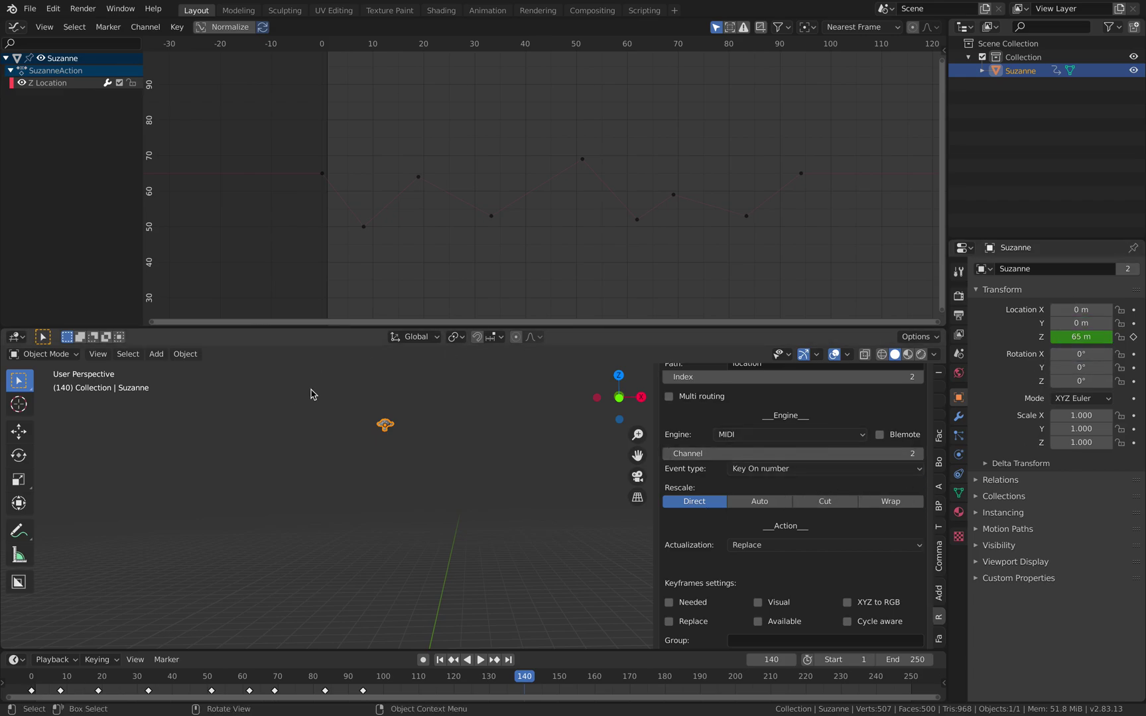
{"action": "left_click", "coordinate": [754, 502]}
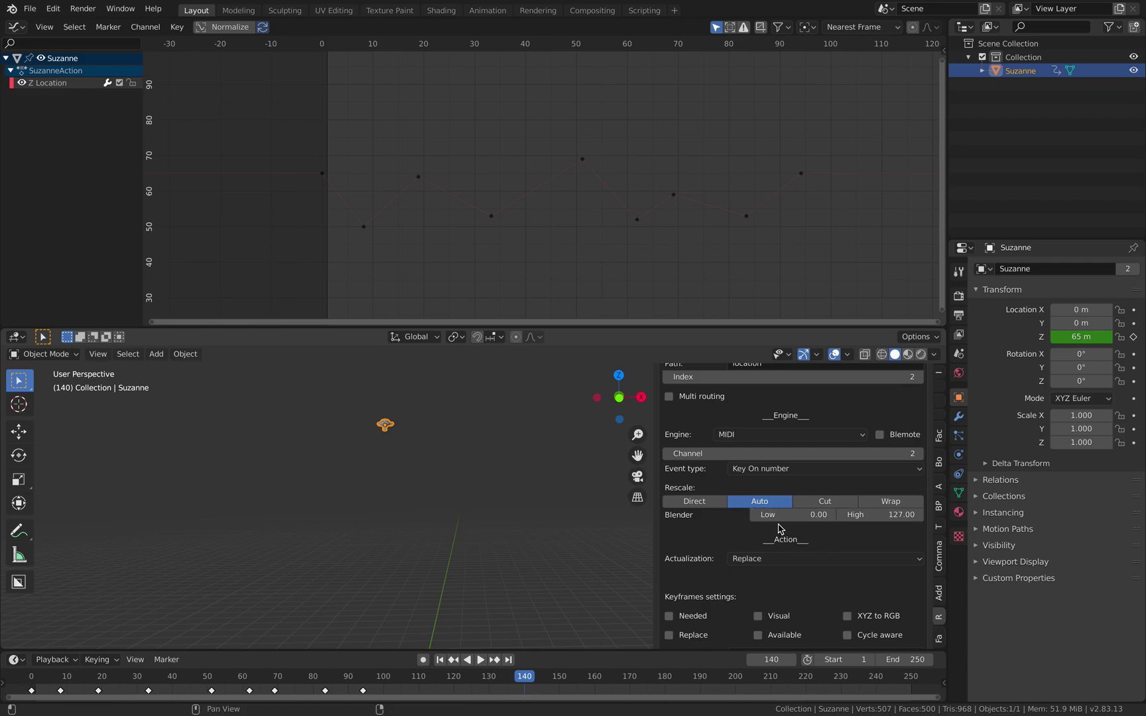
{"action": "left_click", "coordinate": [885, 516]}
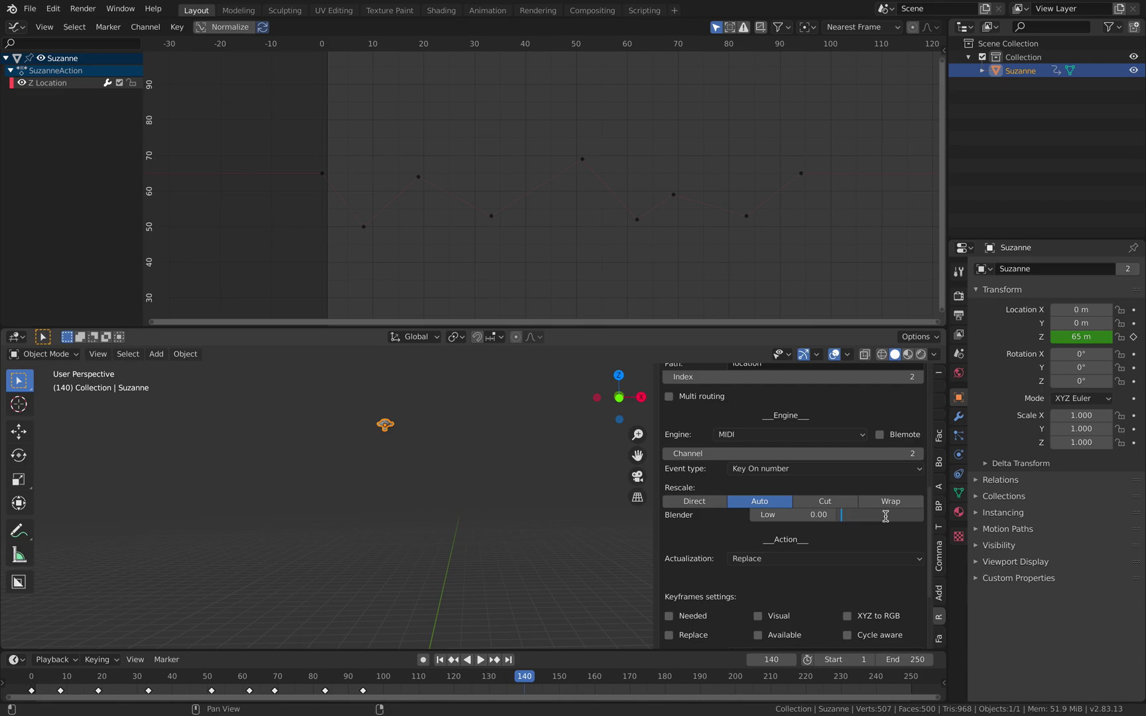
{"action": "type", "text": "50"}
{"action": "key", "text": "Return"}
{"action": "middle_click_drag", "start_coordinate": [425, 486], "coordinate": [400, 450]}
Reconvert the MIDI file using the new 0–50 range
{"action": "left_click", "coordinate": [938, 582]}
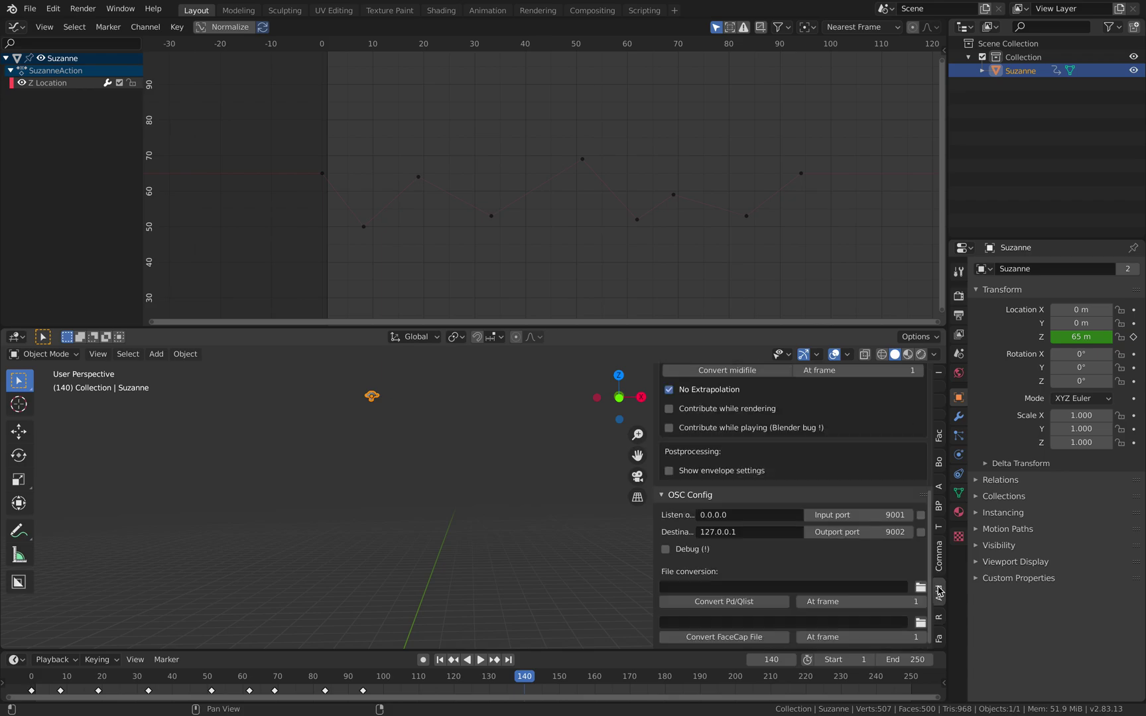
{"action": "scroll", "coordinate": [746, 517], "scroll_direction": "up", "scroll_amount": 2}
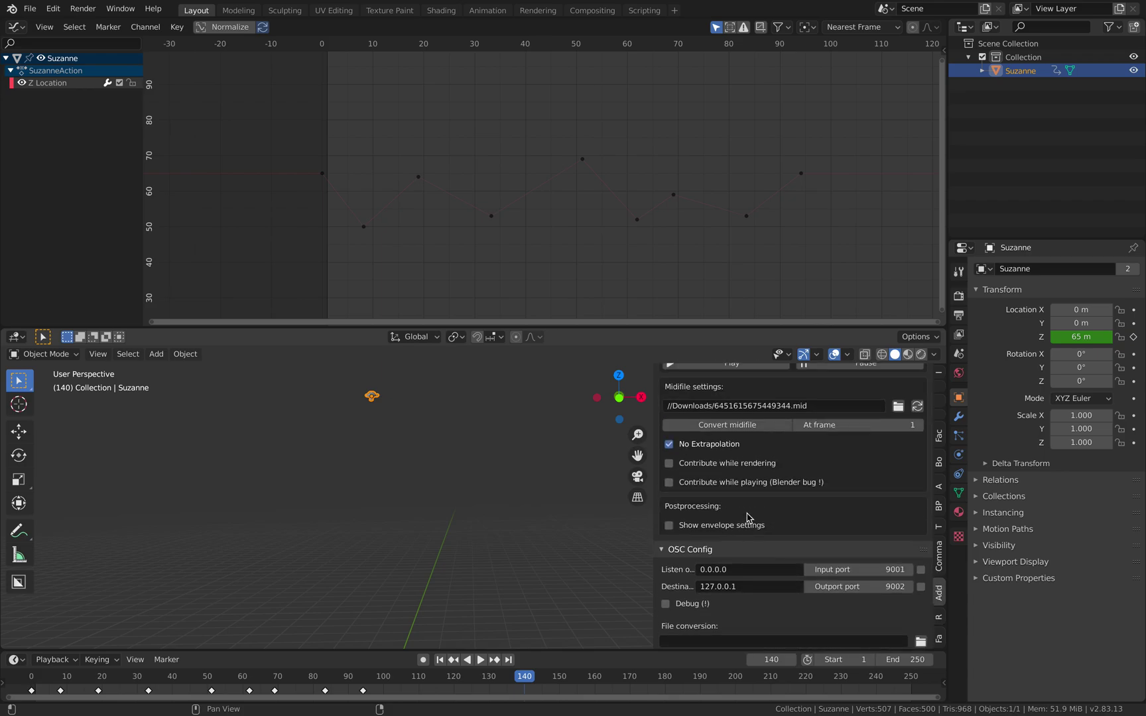
{"action": "left_click", "coordinate": [728, 425]}
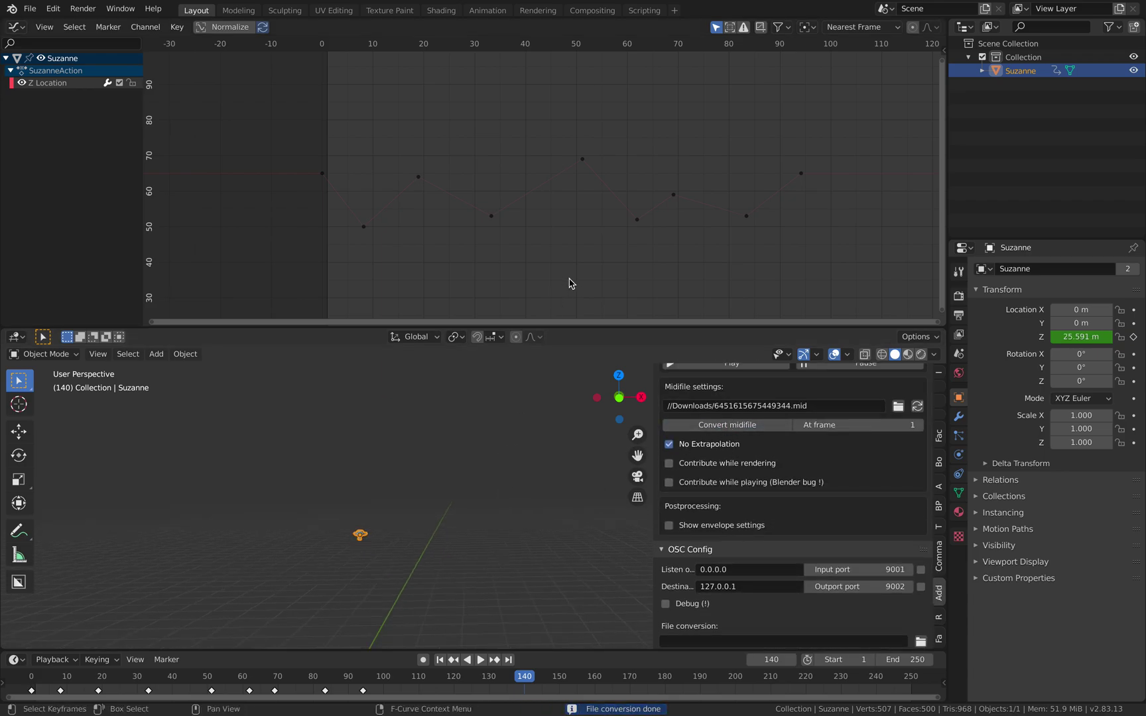
Reframe the graph on the rescaled 20–27 m curve and play the animation from the first frame
{"action": "middle_click_drag", "start_coordinate": [569, 292], "coordinate": [573, 202]}
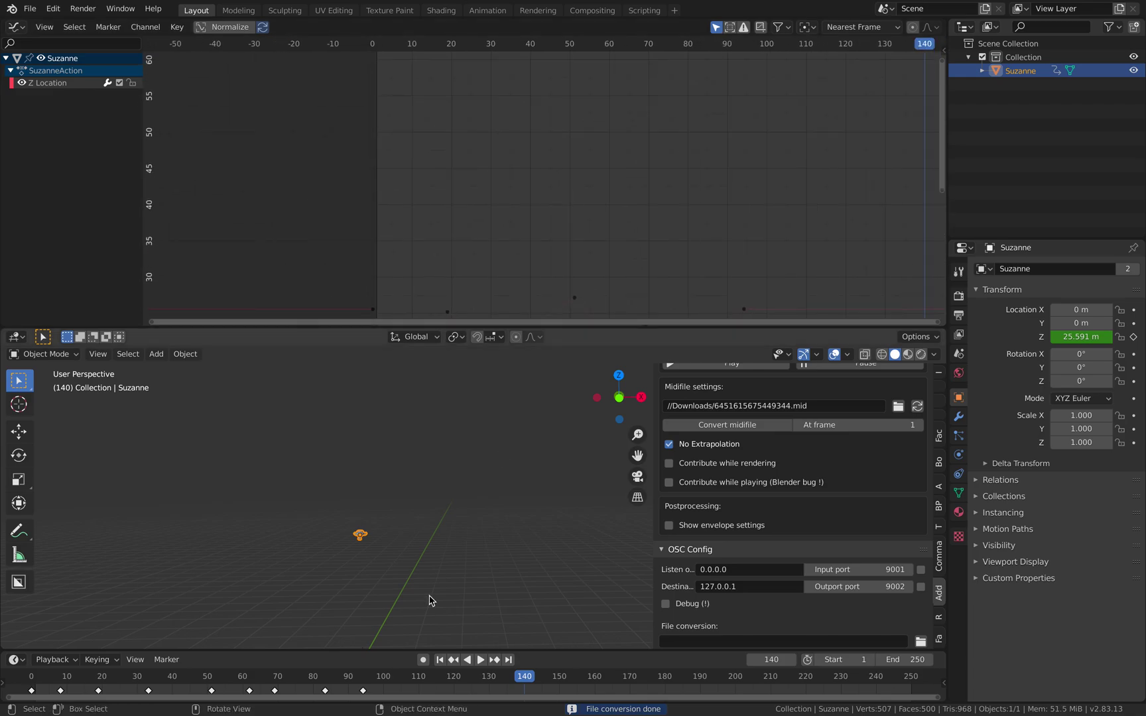
{"action": "middle_click_drag", "start_coordinate": [430, 599], "coordinate": [516, 444], "text": "shift"}
{"action": "key", "text": "space"}
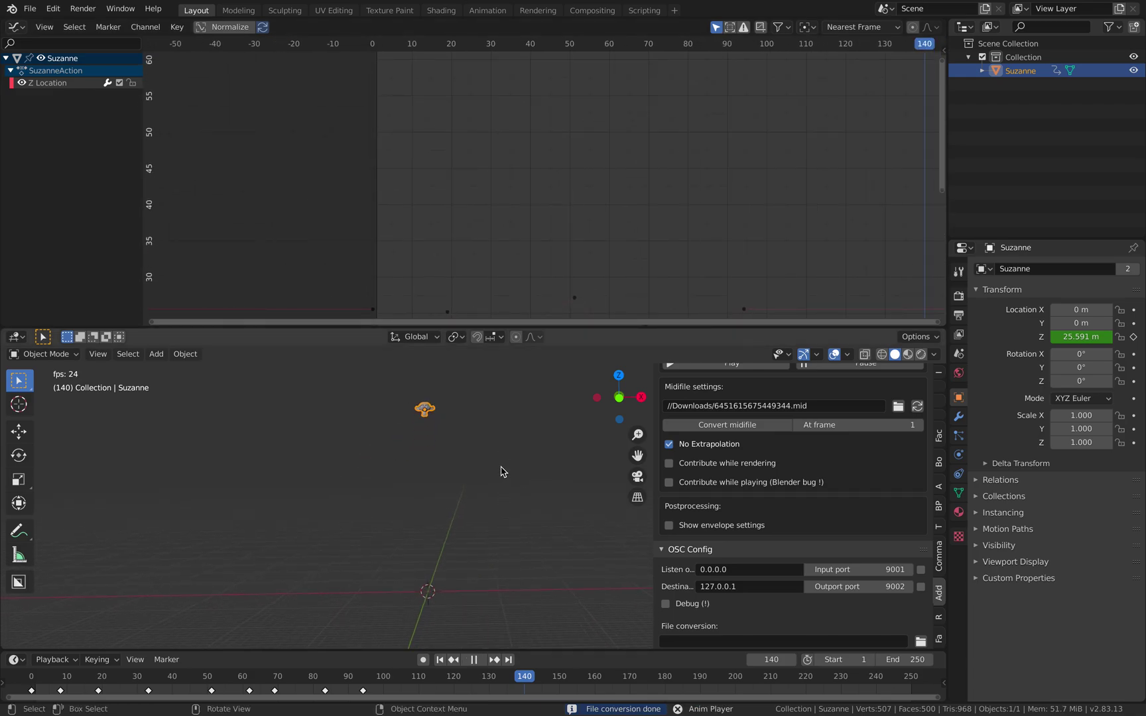
{"action": "left_click", "coordinate": [439, 660]}
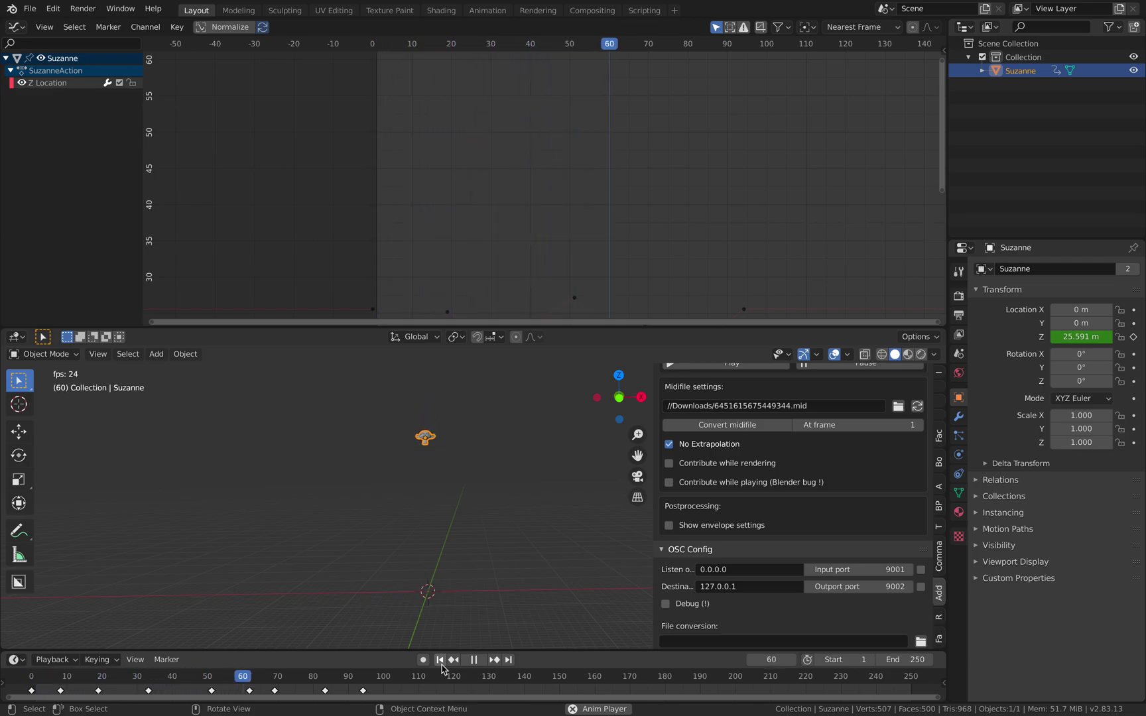
{"action": "key", "text": "space"}
{"action": "middle_click_drag", "start_coordinate": [494, 245], "coordinate": [500, 155]}
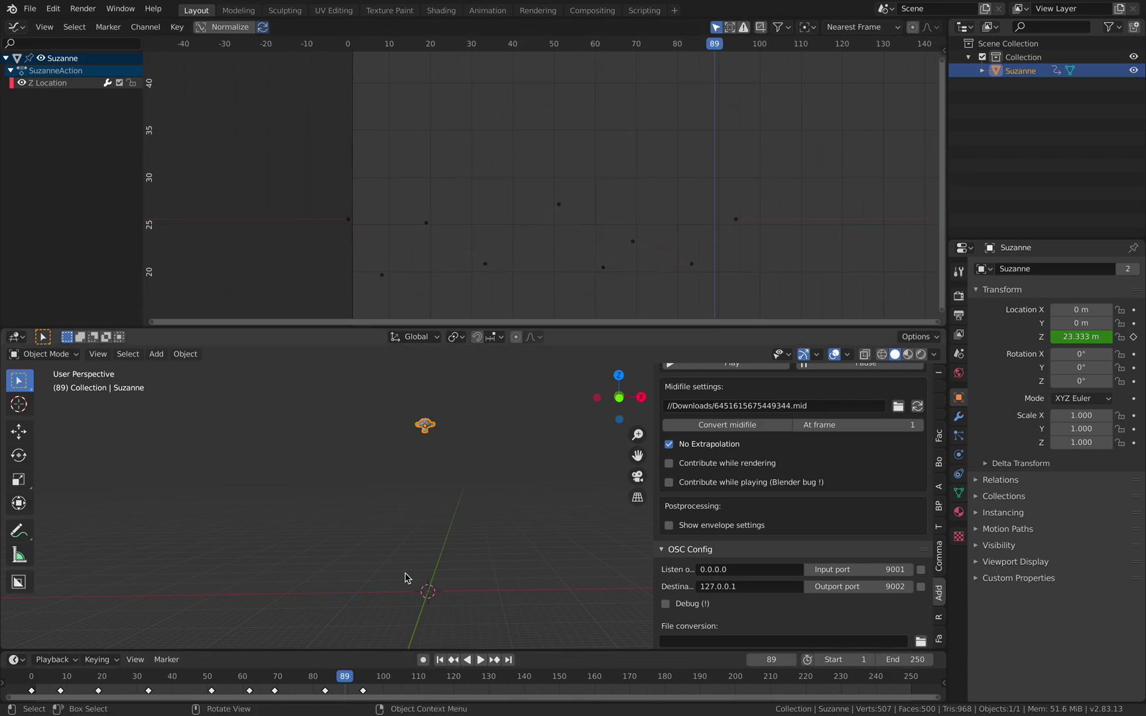
{"action": "middle_click_drag", "start_coordinate": [406, 576], "coordinate": [435, 511]}
Select all Z Location keyframes and look through the Channel and Key menus
{"action": "key", "text": "a"}
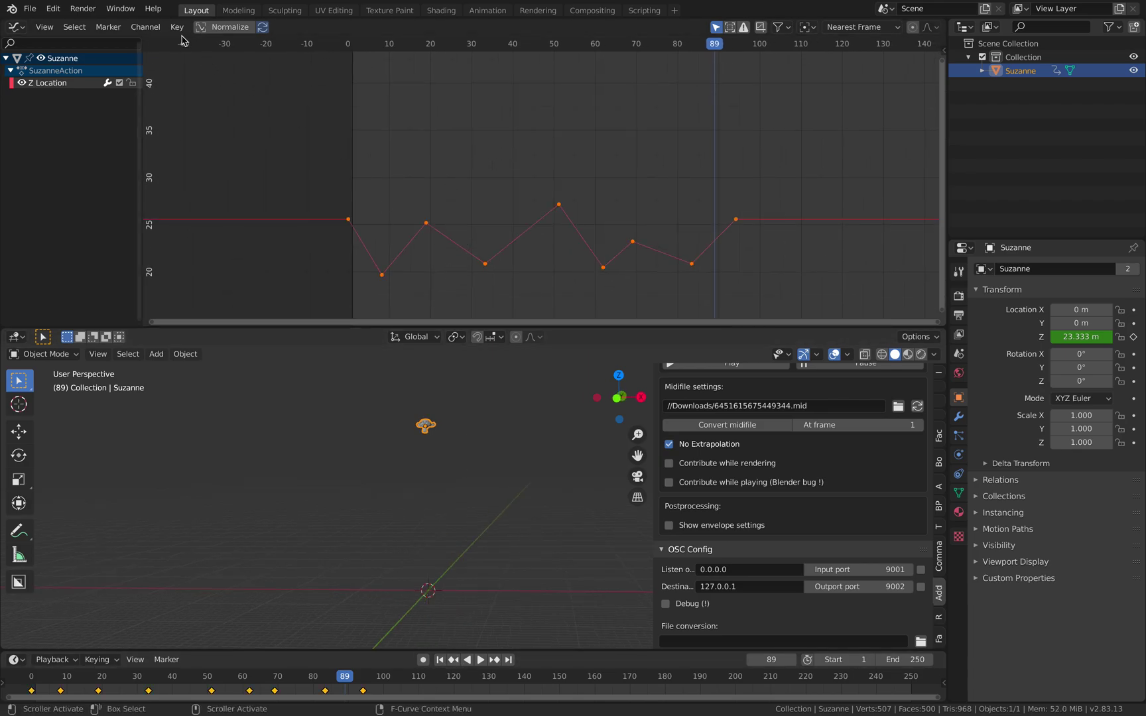
{"action": "left_click", "coordinate": [158, 28]}
{"action": "left_click", "coordinate": [421, 179]}
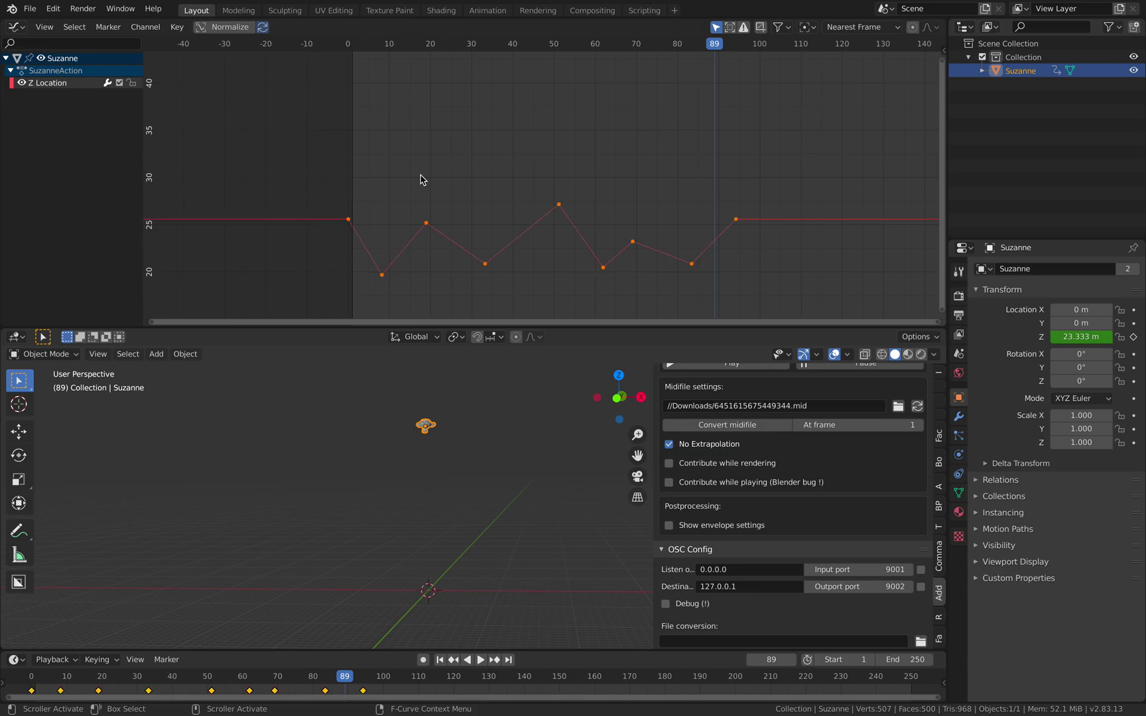
{"action": "left_click", "coordinate": [177, 27]}
{"action": "mouse_move", "coordinate": [231, 244]}
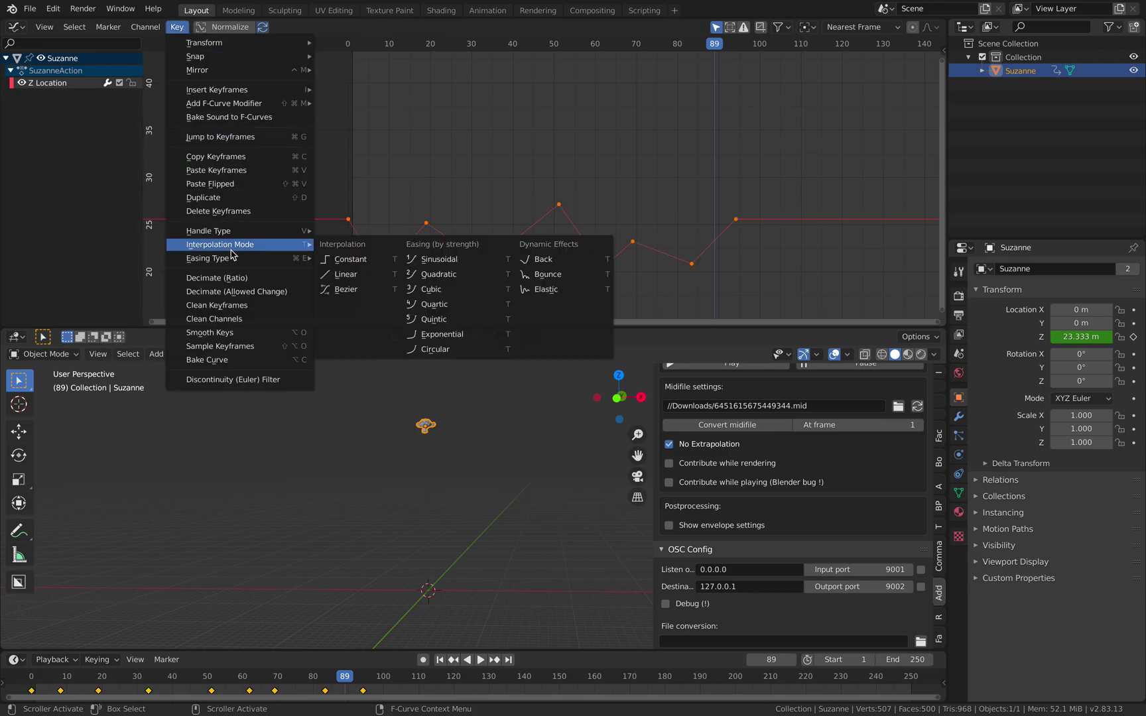
{"action": "left_click", "coordinate": [491, 163]}
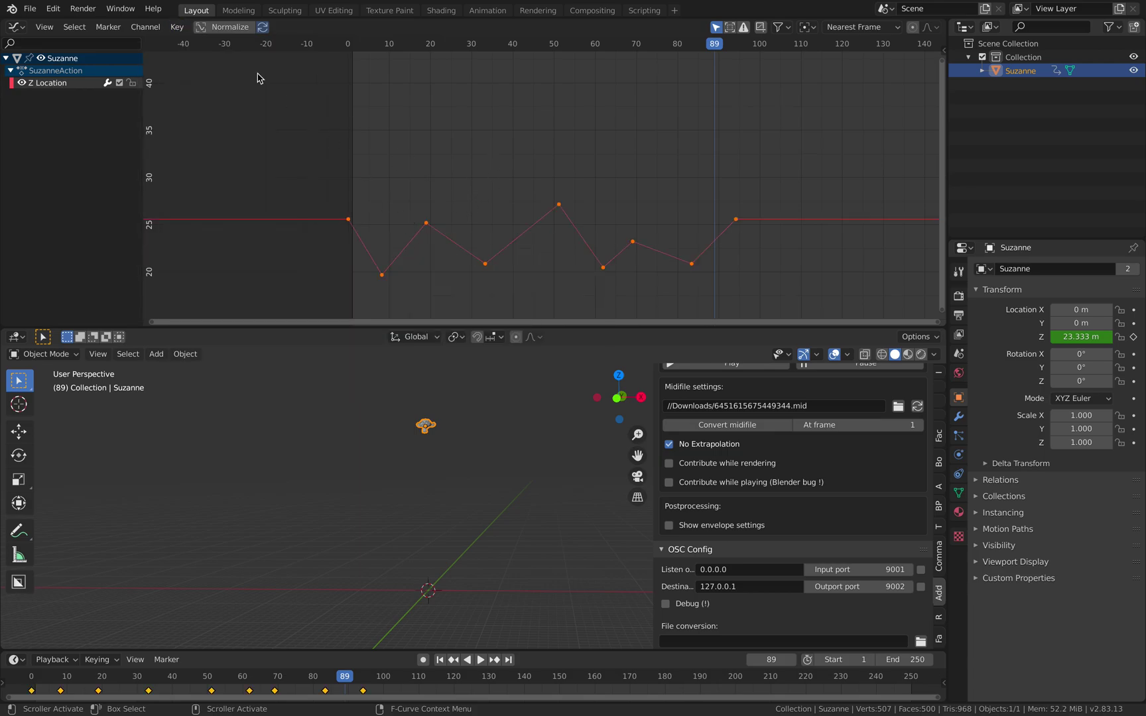
{"action": "left_click", "coordinate": [177, 26]}
Duplicate the keyframes, shift the copies a few frames along X, and lower them
{"action": "key", "text": "shift+d"}
{"action": "key", "text": "x"}
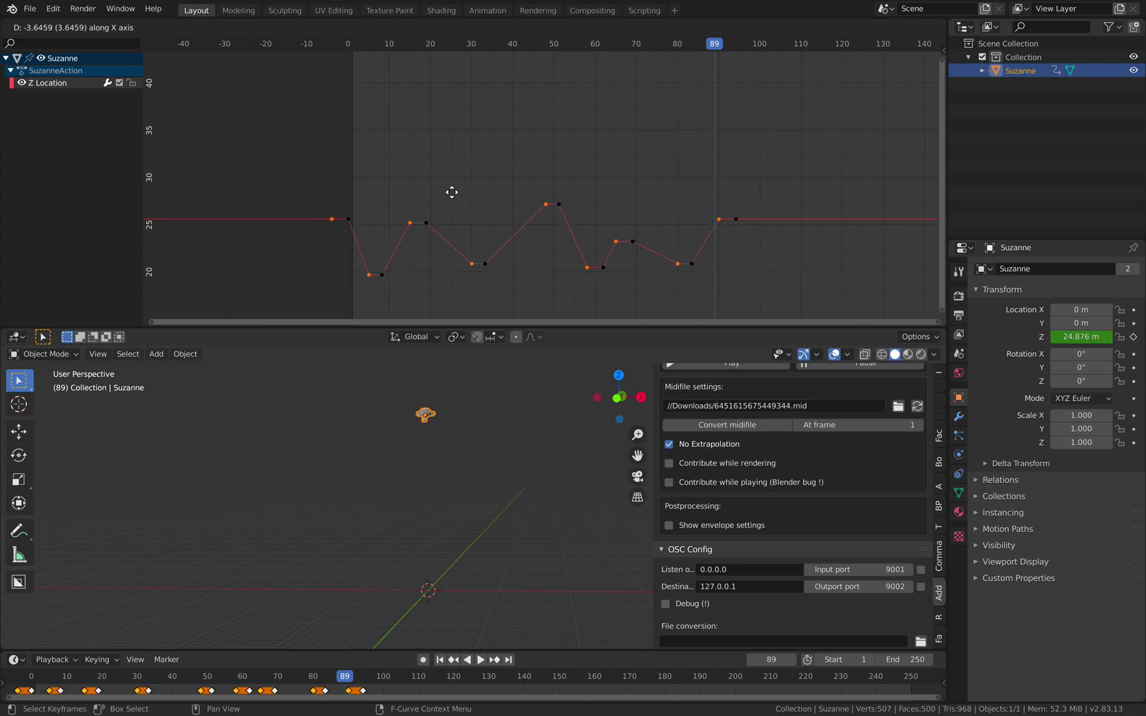
{"action": "left_click", "coordinate": [453, 193]}
{"action": "key", "text": "g"}
{"action": "key", "text": "y"}
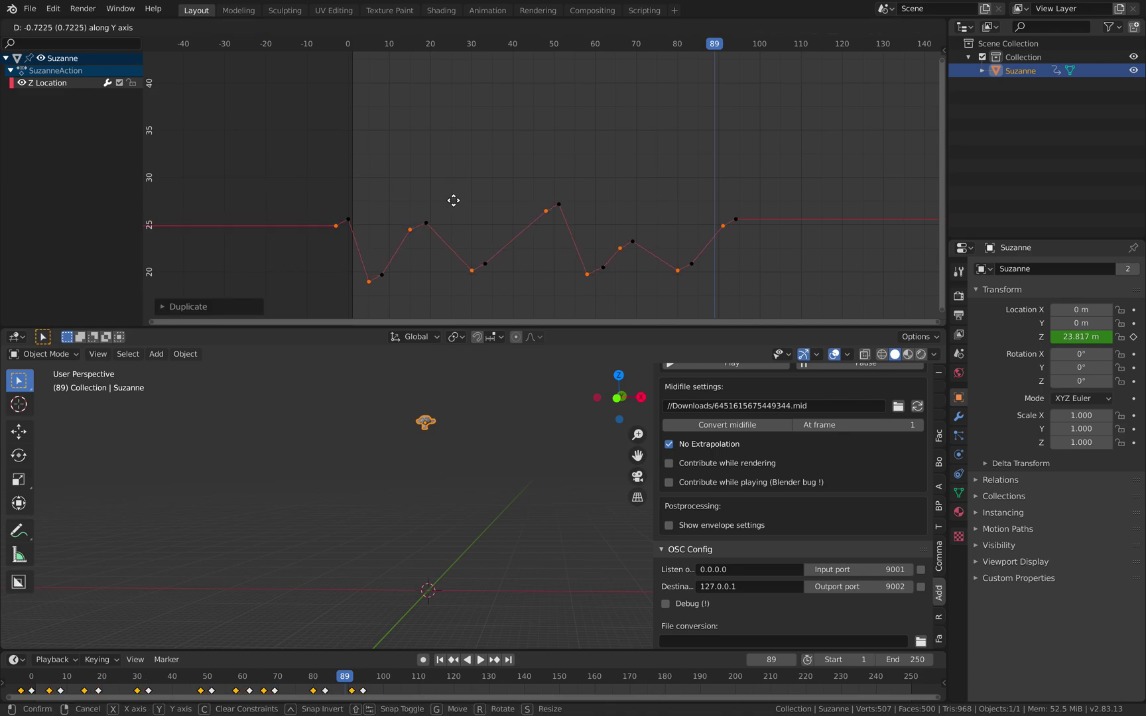
{"action": "left_click", "coordinate": [455, 204]}
{"action": "key", "text": "shift+d"}
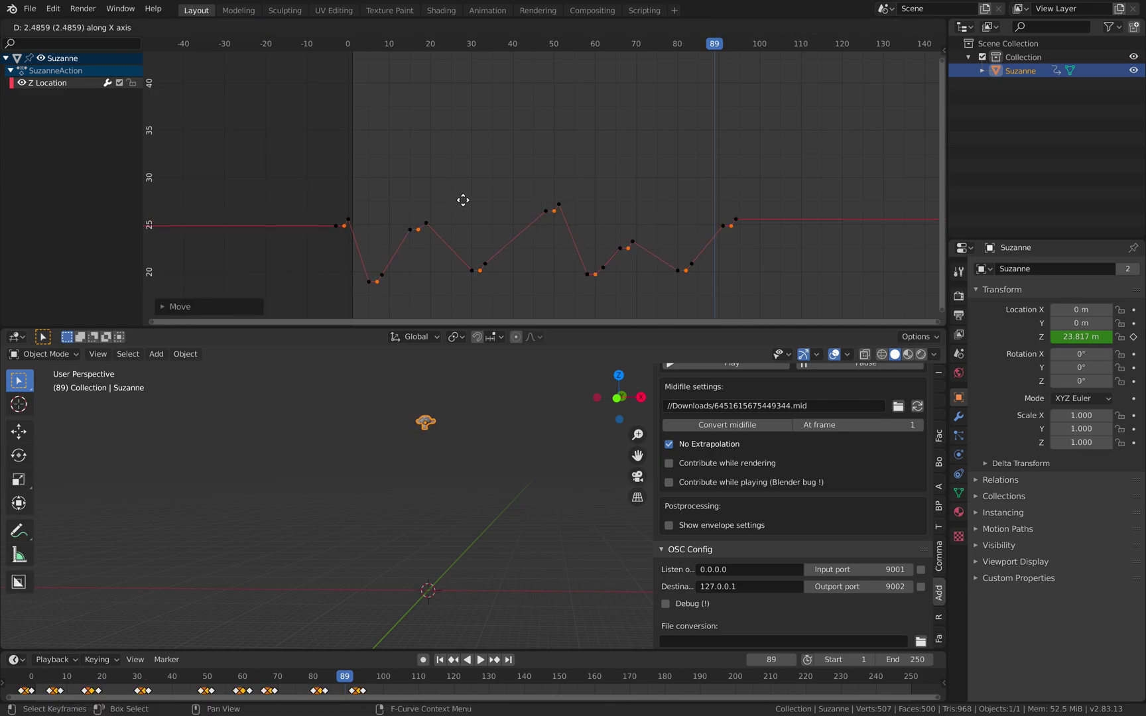
{"action": "left_click", "coordinate": [481, 204]}
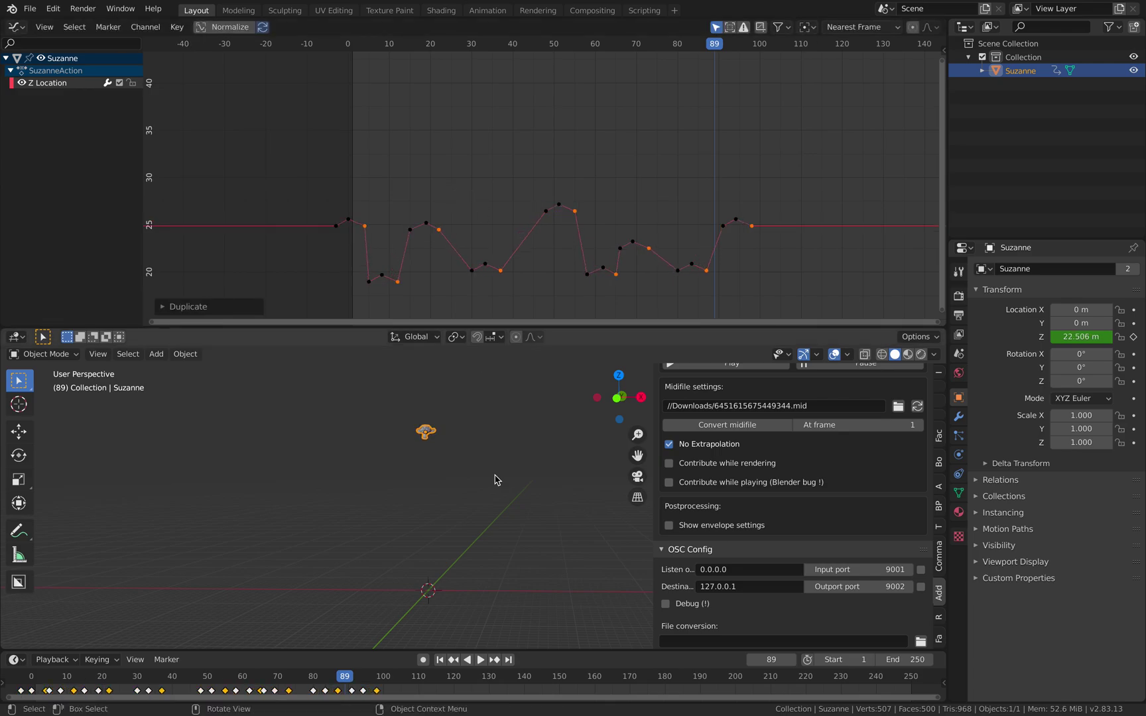
Play back the denser bounce, then deselect all keyframes
{"action": "left_click", "coordinate": [480, 659]}
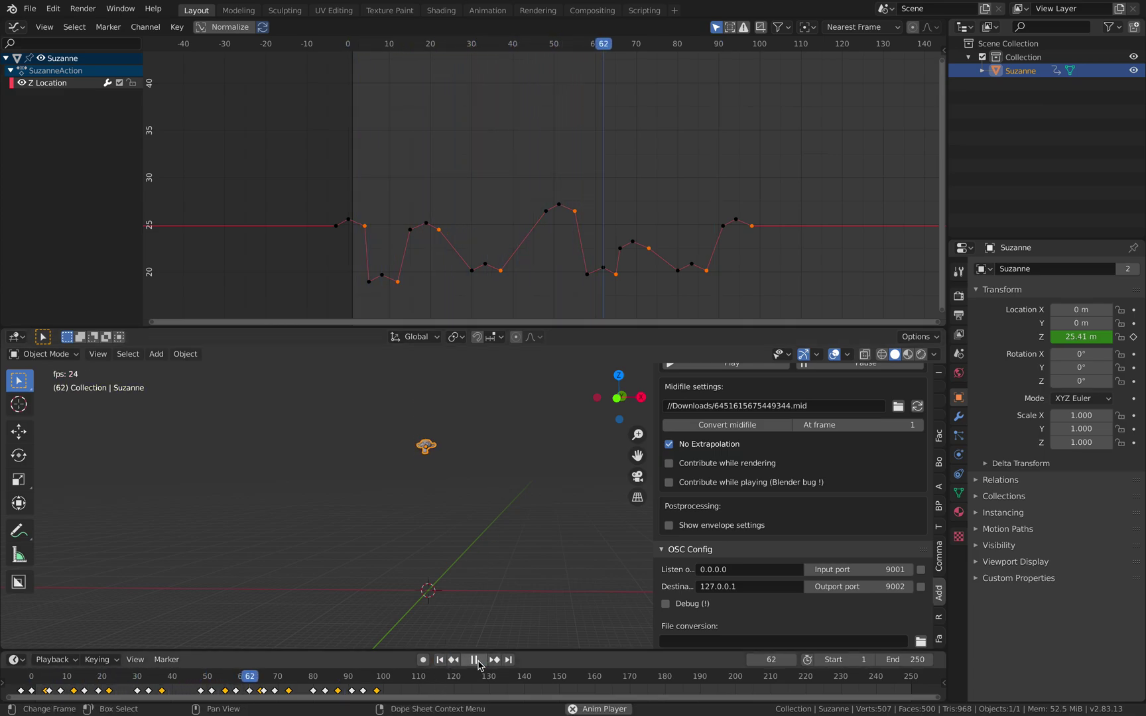
{"action": "key", "text": "space"}
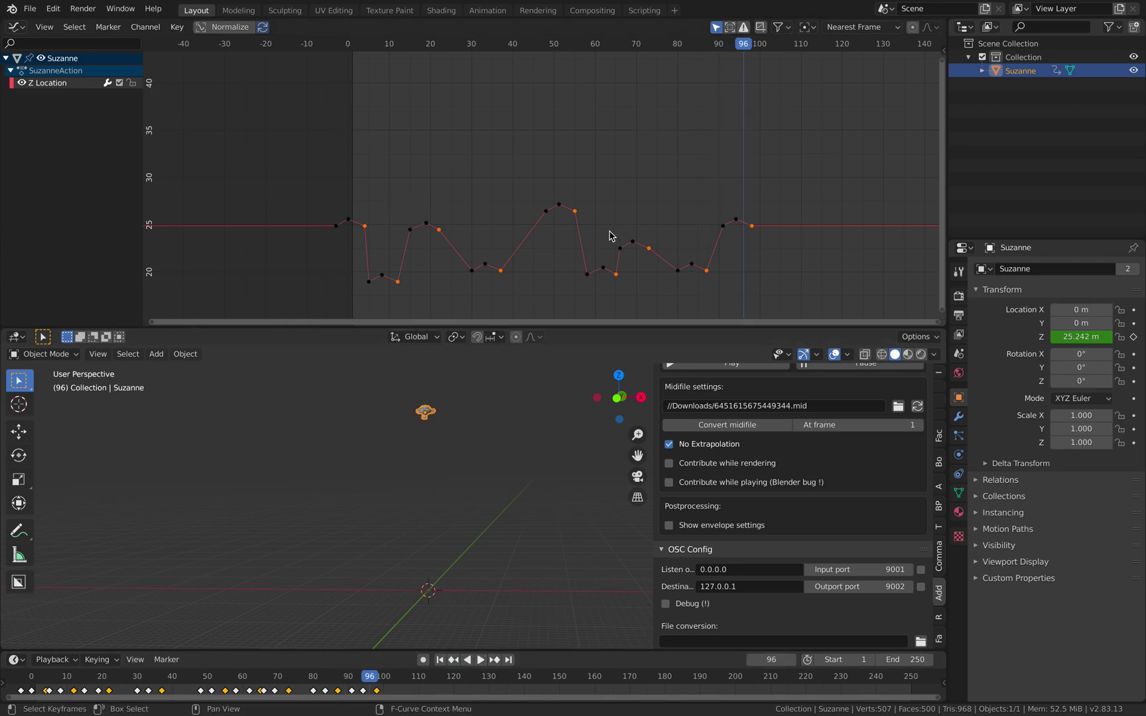
{"action": "left_click", "coordinate": [617, 199]}
{"action": "middle_click_drag", "start_coordinate": [535, 479], "coordinate": [501, 451]}
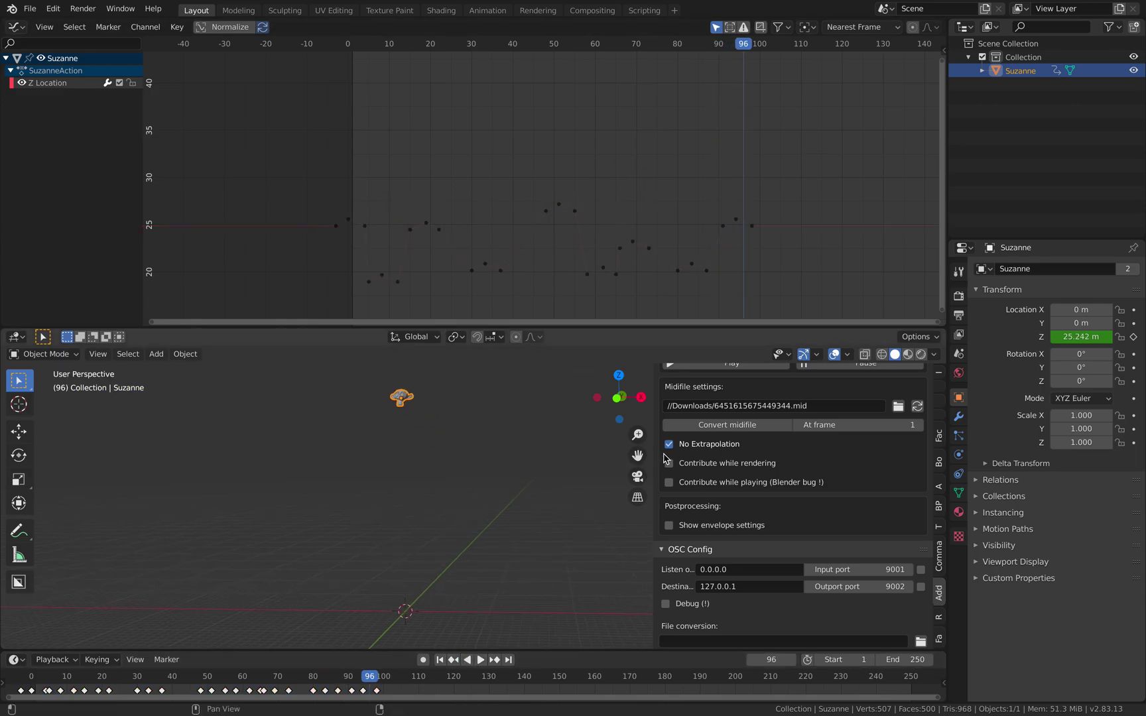
Narrow the side panel, orbit to Suzanne, and delete her from the scene
{"action": "left_click", "coordinate": [30, 8]}
{"action": "mouse_move", "coordinate": [40, 25]}
{"action": "scroll", "coordinate": [750, 458], "scroll_direction": "down", "scroll_amount": 2}
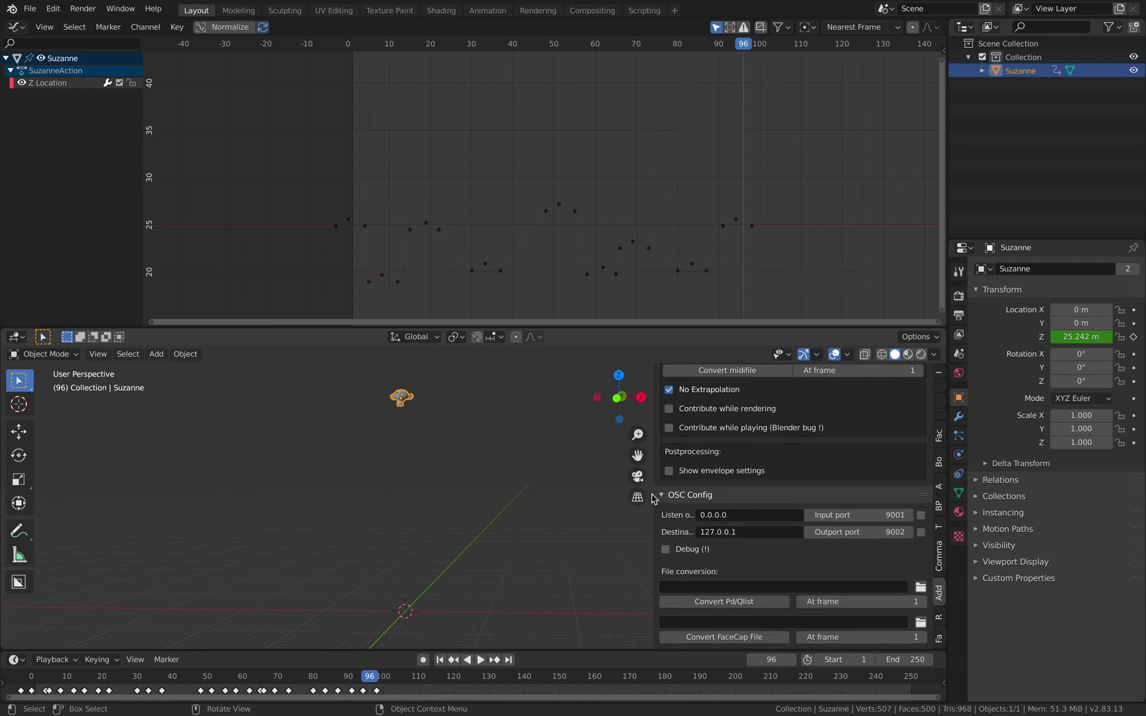
{"action": "left_click_drag", "start_coordinate": [652, 494], "coordinate": [673, 494]}
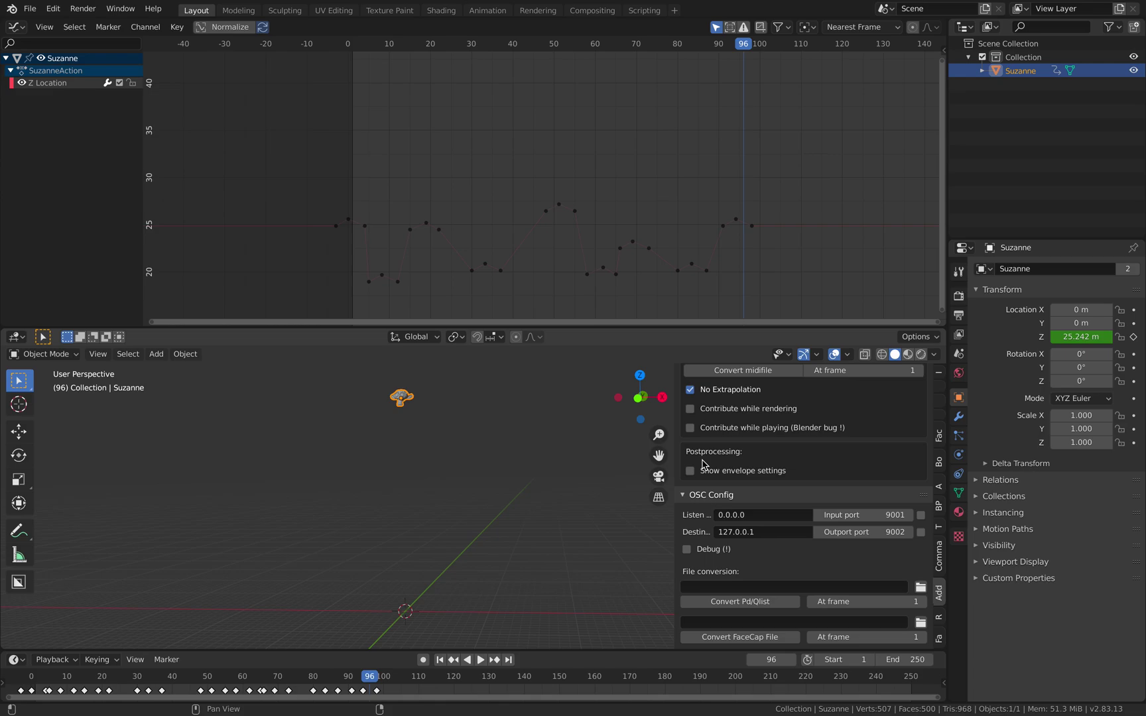
{"action": "middle_click_drag", "start_coordinate": [464, 529], "coordinate": [469, 471]}
{"action": "key", "text": "ctrl+Left"}
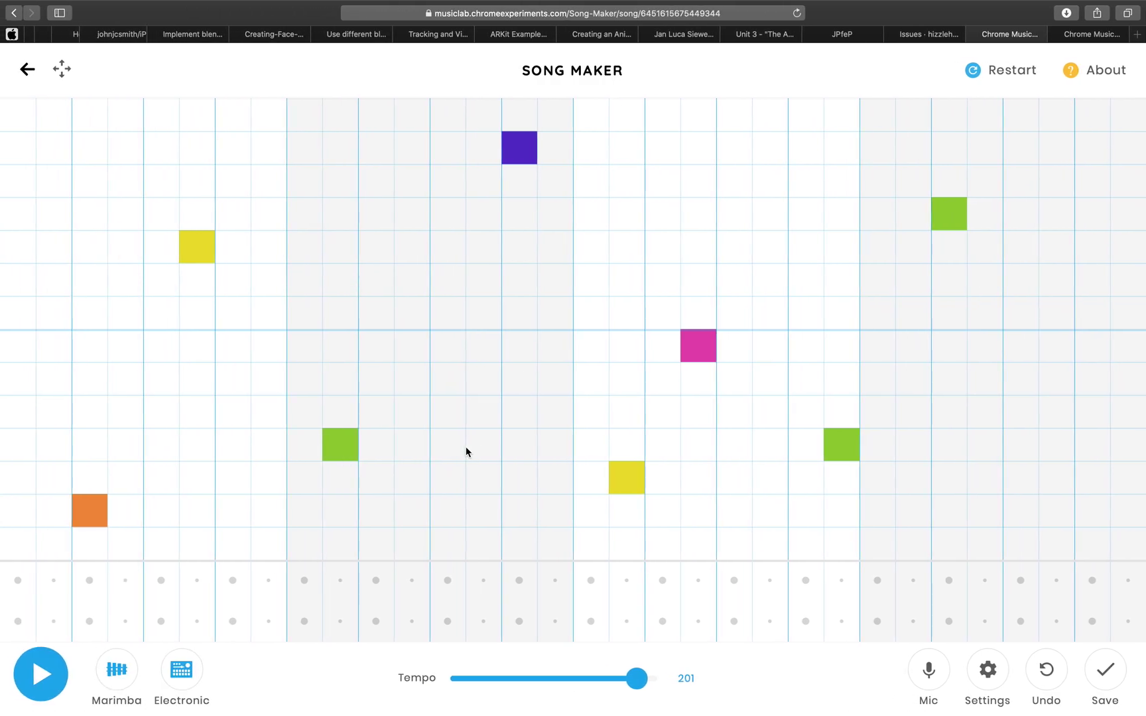
{"action": "key", "text": "ctrl+Right"}
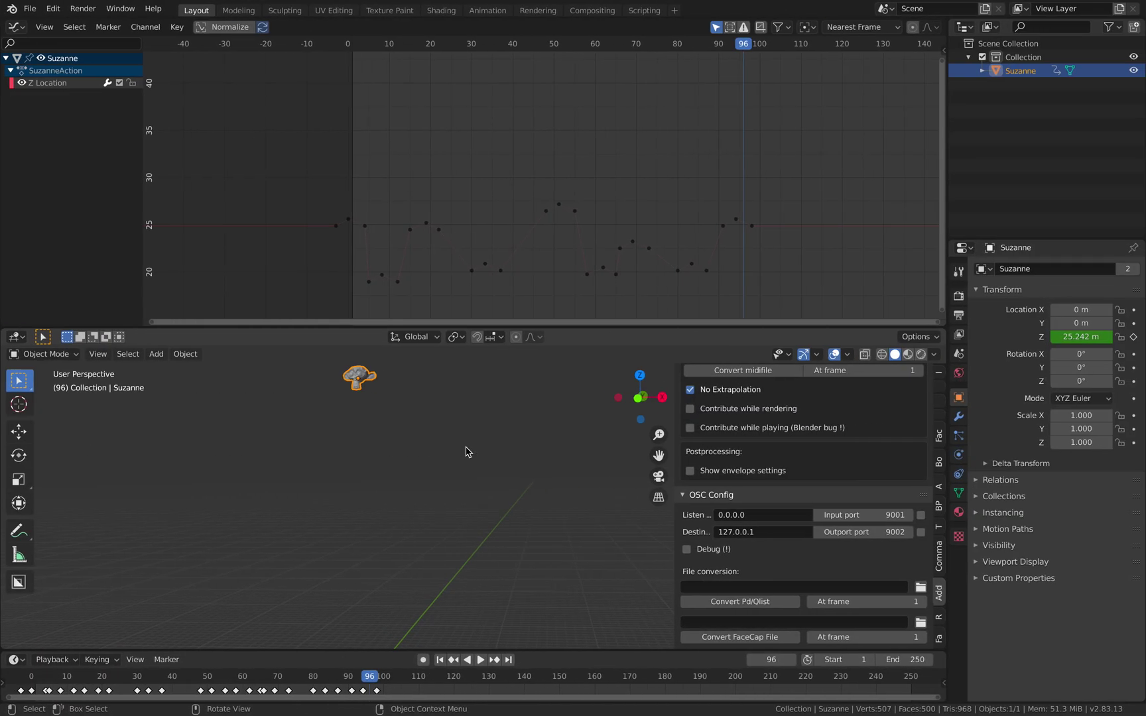
{"action": "middle_click_drag", "start_coordinate": [467, 451], "coordinate": [484, 448]}
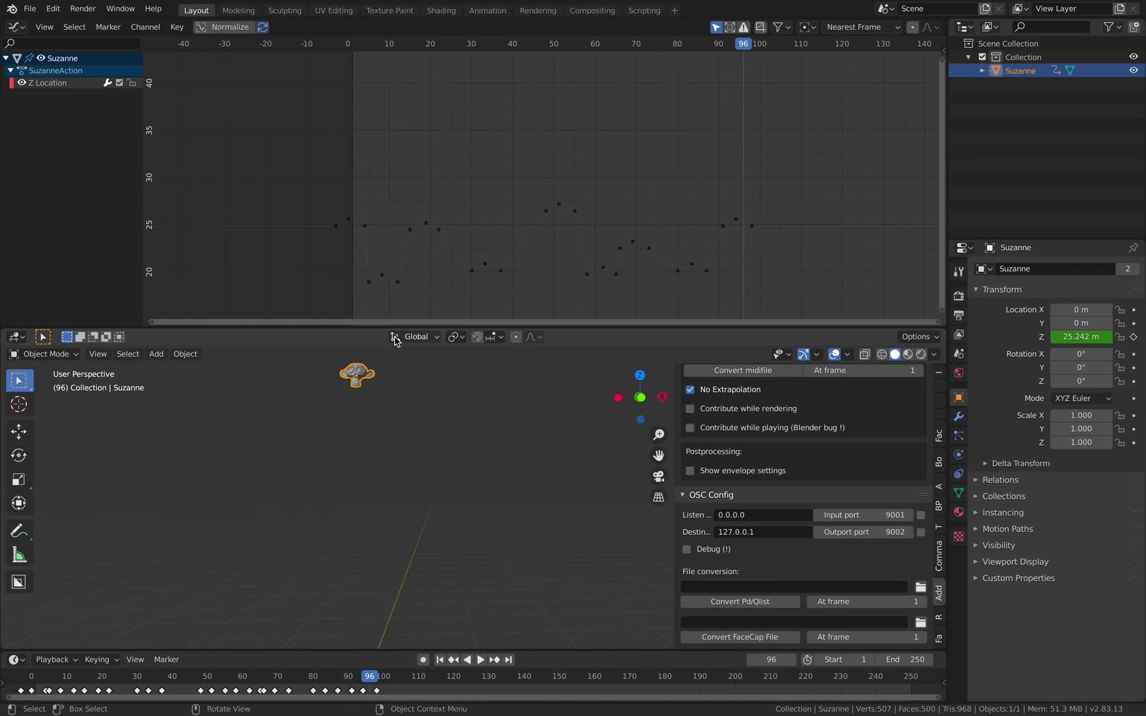
{"action": "scroll", "coordinate": [380, 410], "scroll_direction": "up", "scroll_amount": 2}
{"action": "key", "text": "x"}
{"action": "left_click", "coordinate": [347, 410]}
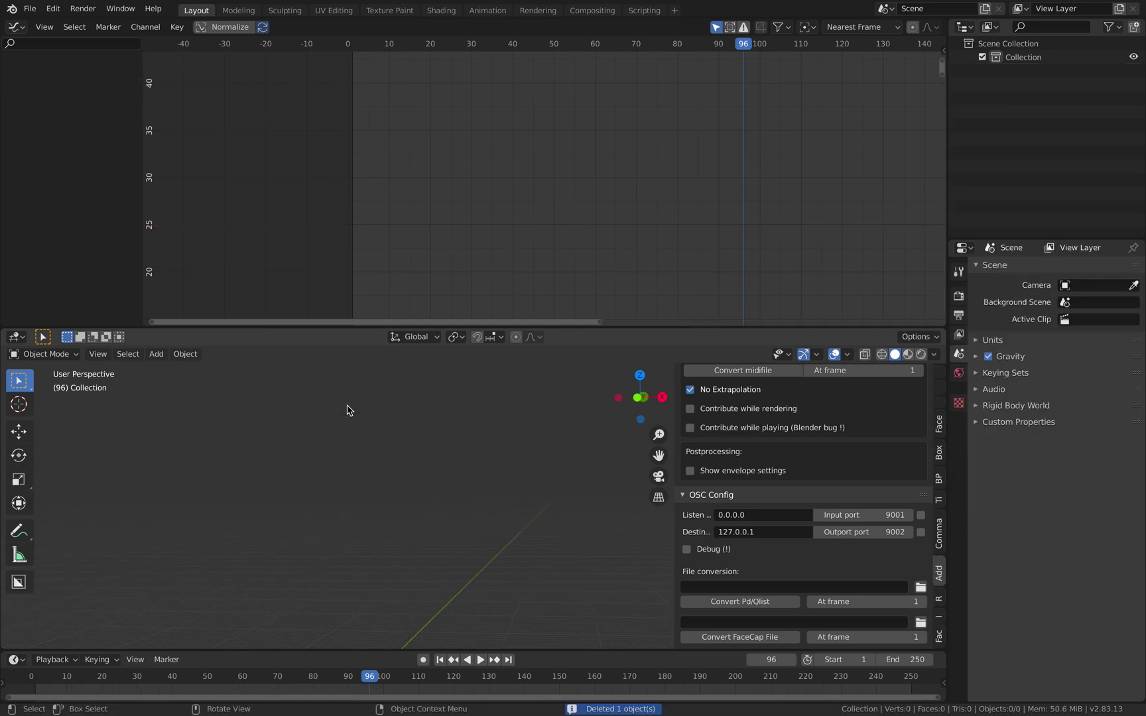
Drag Example.blend from FaceCapCustomAvatarExporter-master onto Blender and open it without saving
{"action": "left_click", "coordinate": [30, 9]}
{"action": "key", "text": "ctrl+Right"}
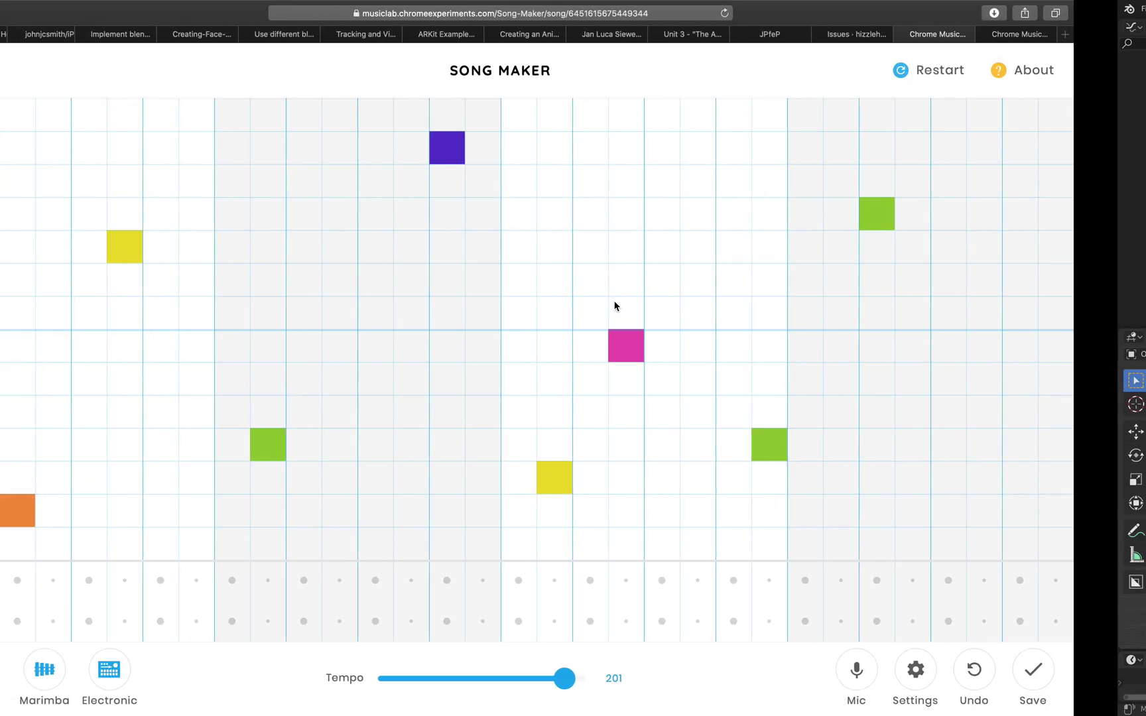
{"action": "key", "text": "ctrl+Right"}
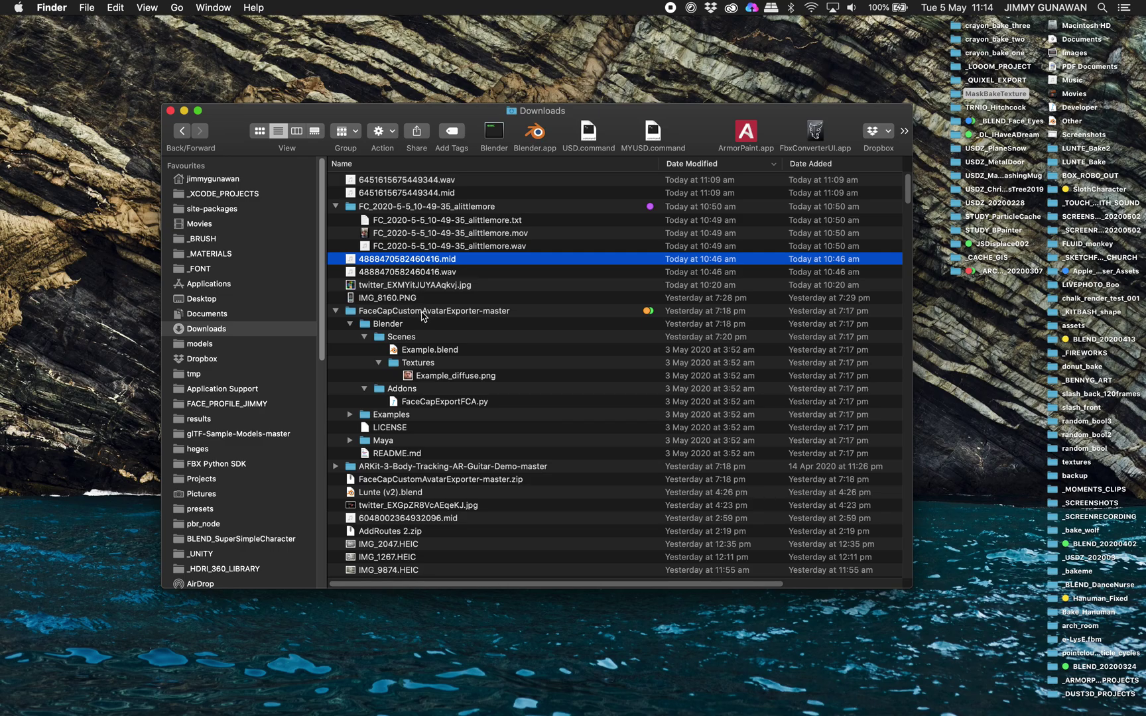
{"action": "left_click", "coordinate": [421, 314]}
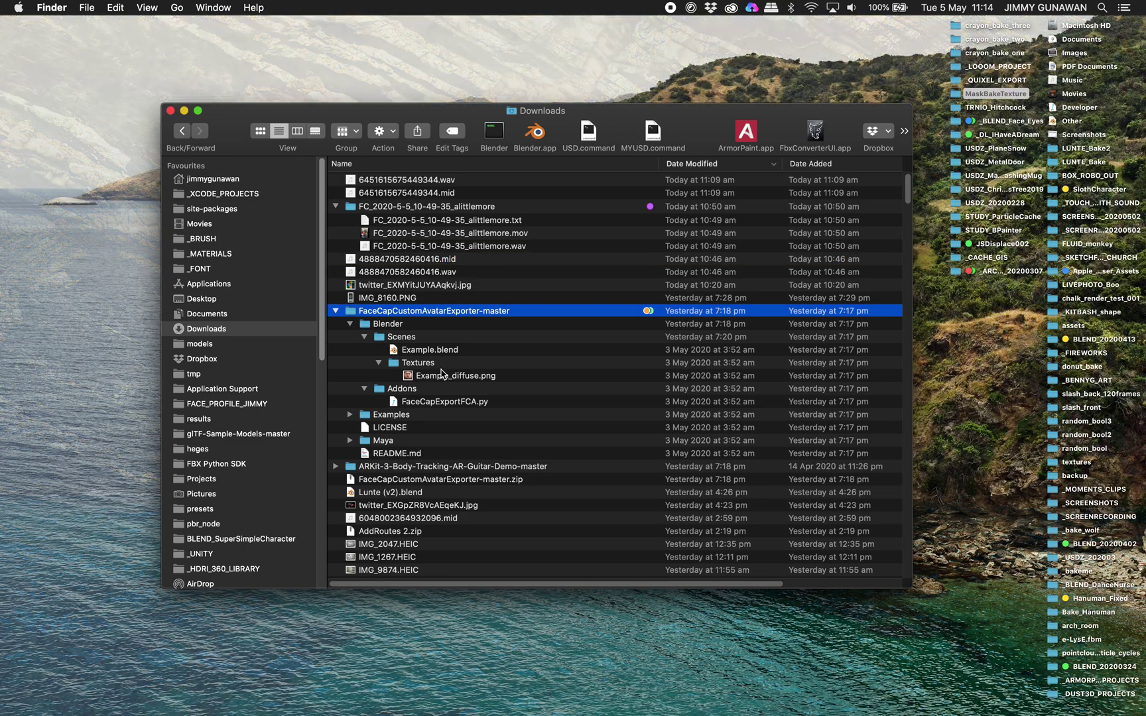
{"action": "left_click_drag", "start_coordinate": [430, 349], "coordinate": [524, 355]}
{"action": "key", "text": "ctrl+Left"}
{"action": "key", "text": "ctrl+Left"}
{"action": "left_click", "coordinate": [514, 384]}
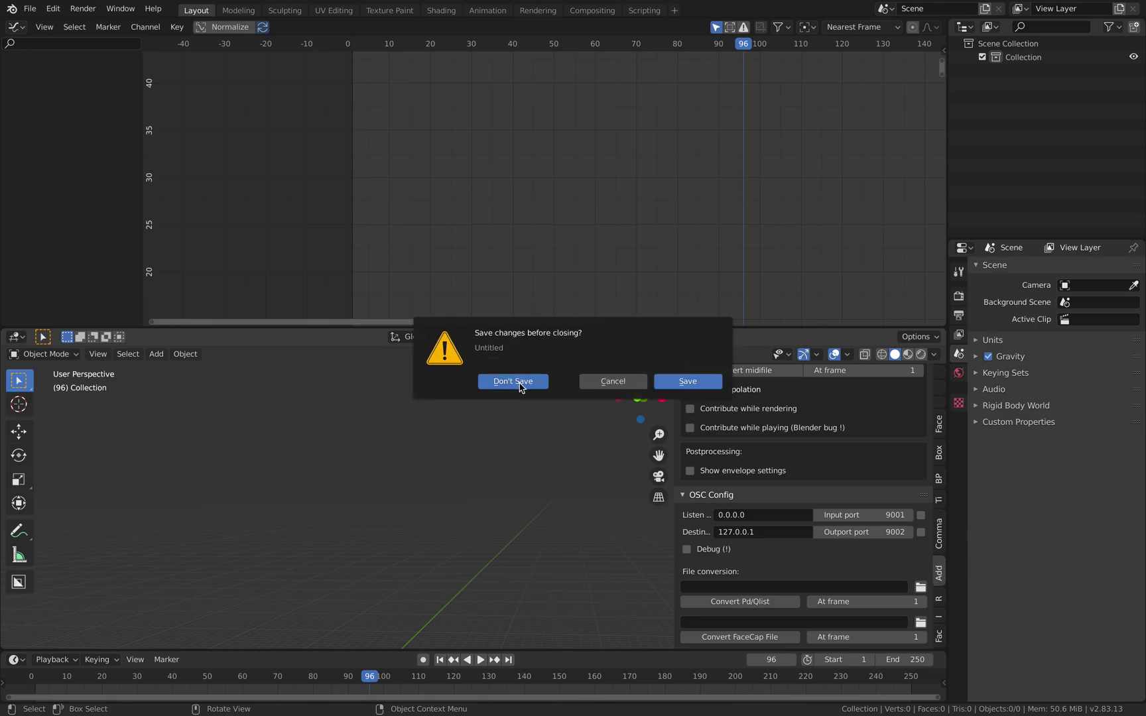
{"action": "left_click", "coordinate": [513, 382]}
Widen the outliner area, orbit to a frontal view, and select the example head
{"action": "middle_click_drag", "start_coordinate": [586, 346], "coordinate": [636, 316]}
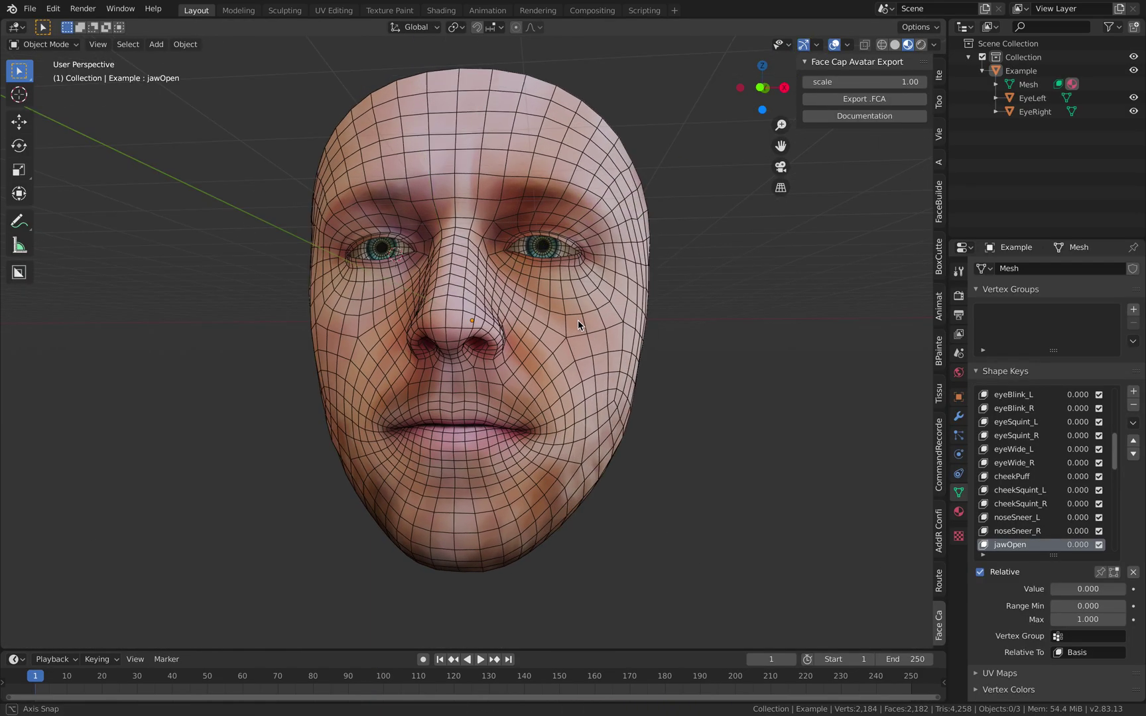
{"action": "scroll", "coordinate": [678, 294], "scroll_direction": "down", "scroll_amount": 3}
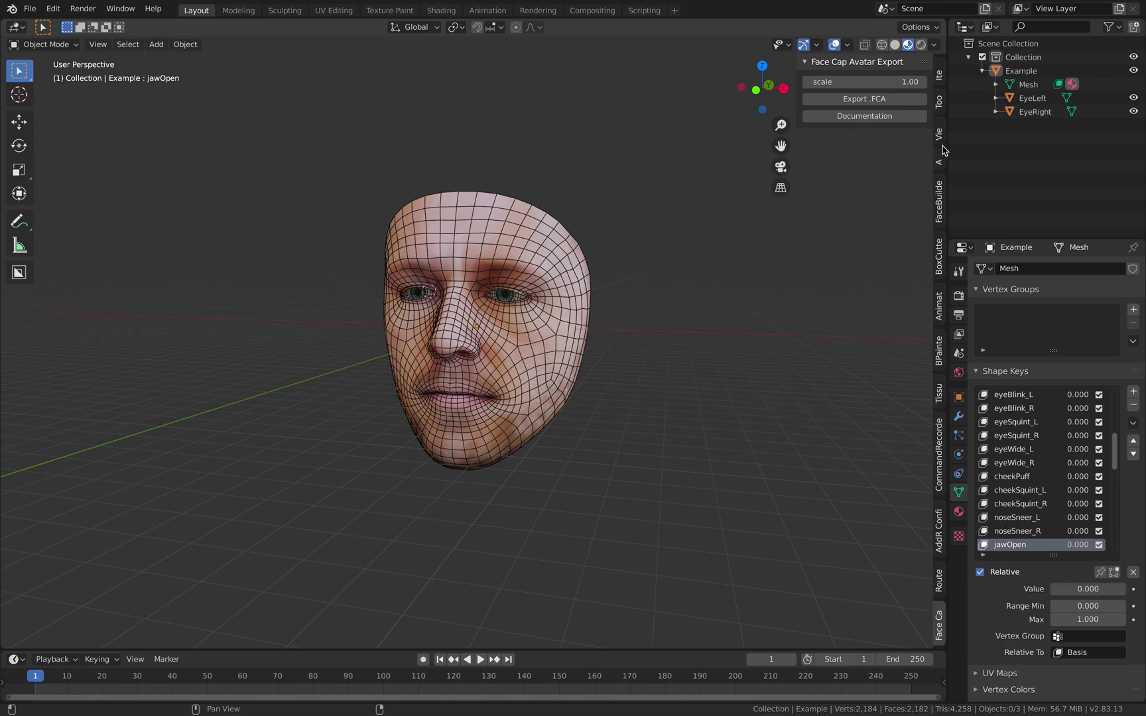
{"action": "left_click_drag", "start_coordinate": [944, 149], "coordinate": [838, 169]}
{"action": "middle_click_drag", "start_coordinate": [791, 174], "coordinate": [726, 453]}
{"action": "left_click", "coordinate": [475, 293]}
Show the AddRoutes MIDI and OSC configuration and widen the sidebar
{"action": "left_click", "coordinate": [840, 592]}
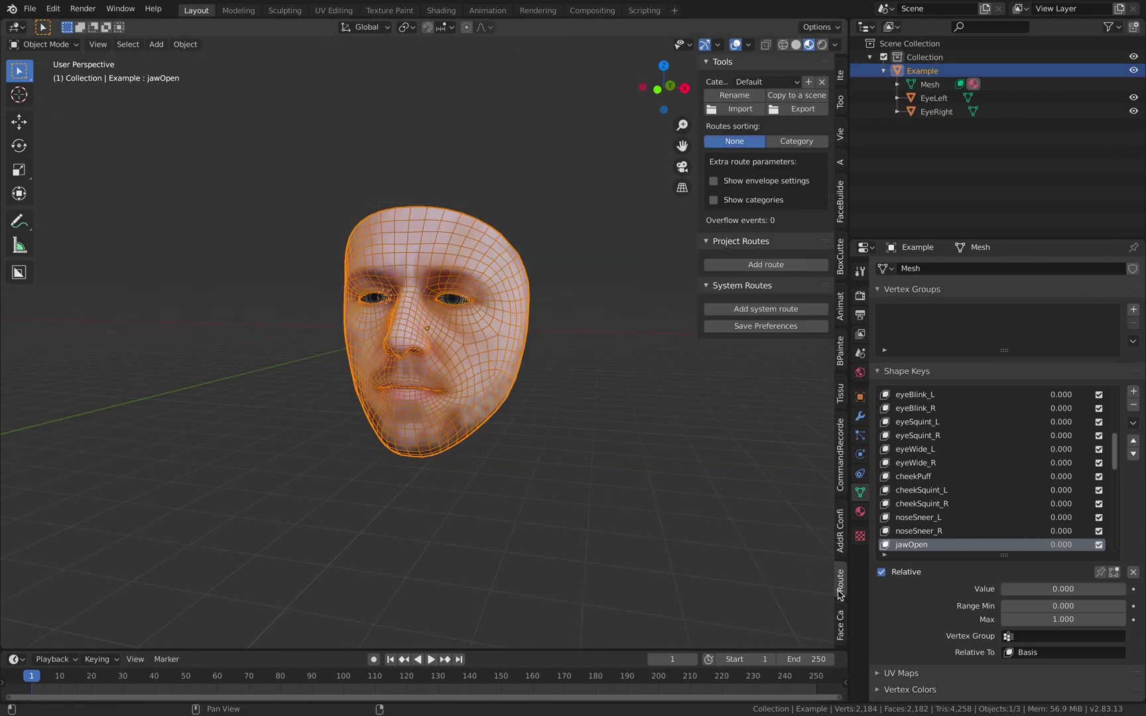
{"action": "scroll", "coordinate": [839, 592], "scroll_direction": "down", "scroll_amount": 1, "text": "ctrl"}
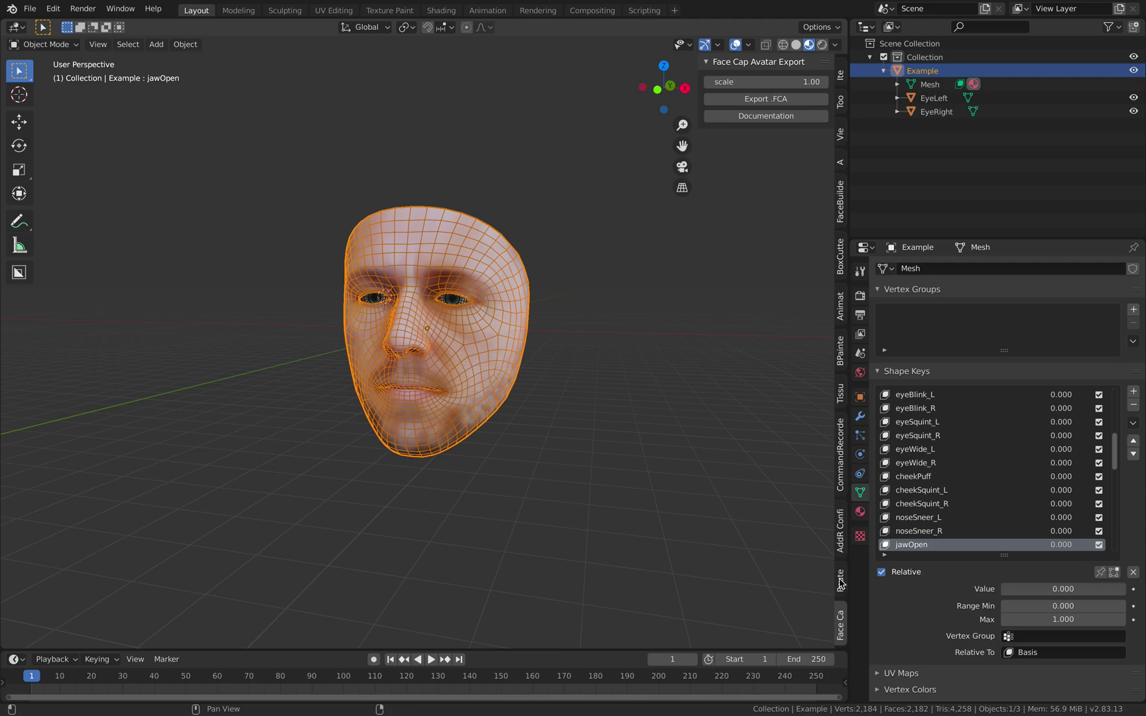
{"action": "left_click", "coordinate": [839, 552]}
{"action": "left_click", "coordinate": [840, 565]}
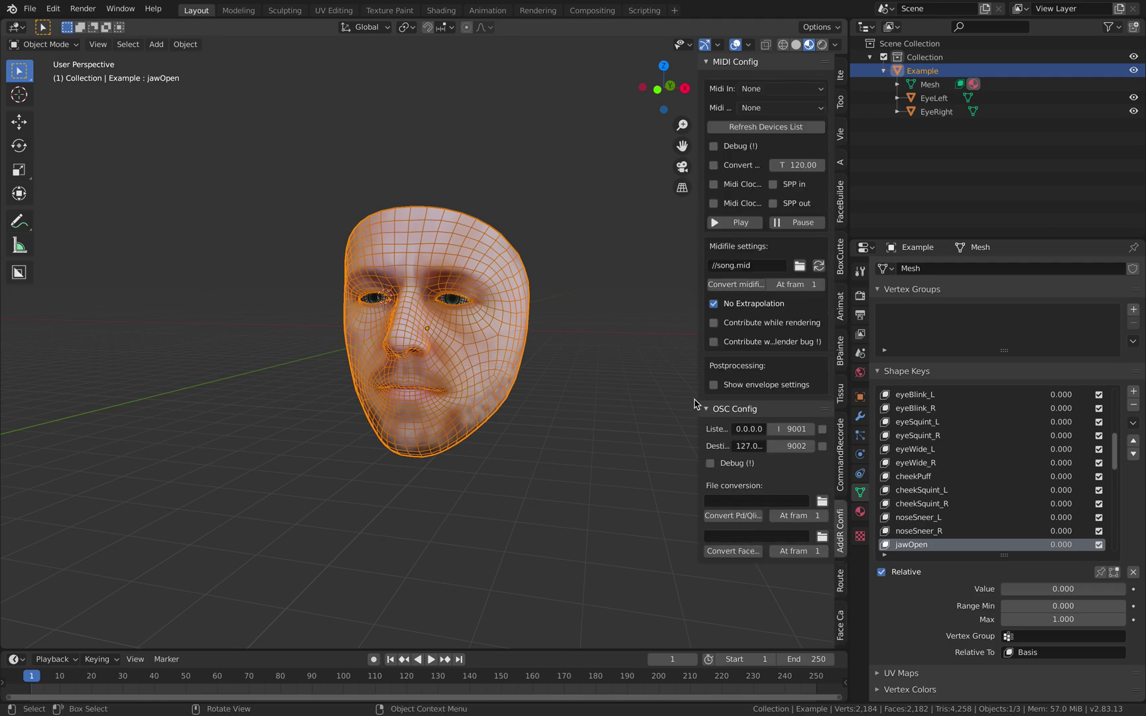
{"action": "left_click_drag", "start_coordinate": [698, 400], "coordinate": [590, 402]}
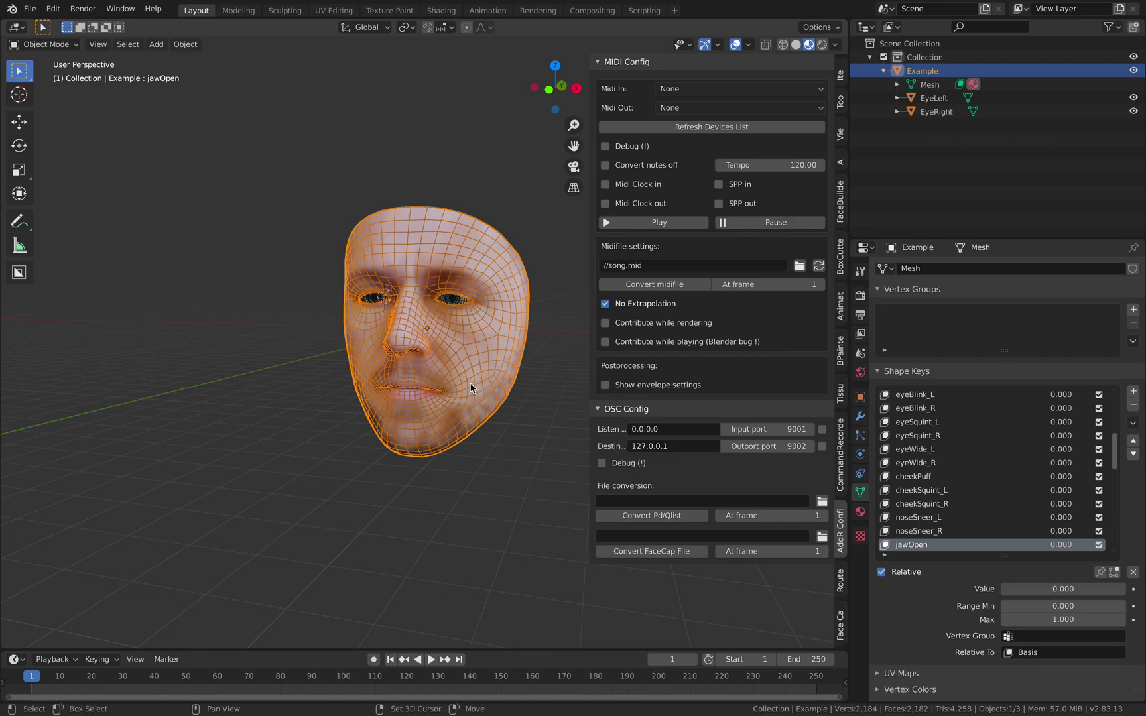
Frame the face in view and browse to the Downloads folder for the FaceCap file
{"action": "middle_click_drag", "start_coordinate": [471, 388], "coordinate": [380, 390]}
{"action": "key", "text": "KP_Decimal"}
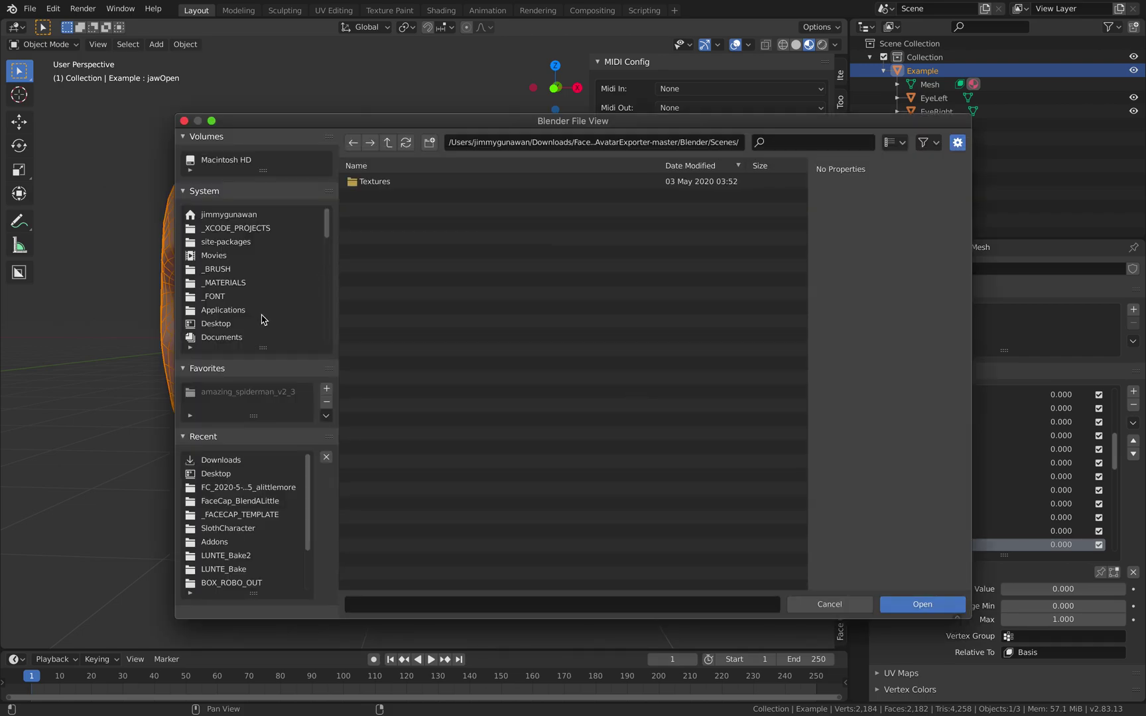
{"action": "scroll", "coordinate": [259, 325], "scroll_direction": "down", "scroll_amount": 3}
{"action": "left_click", "coordinate": [261, 325]}
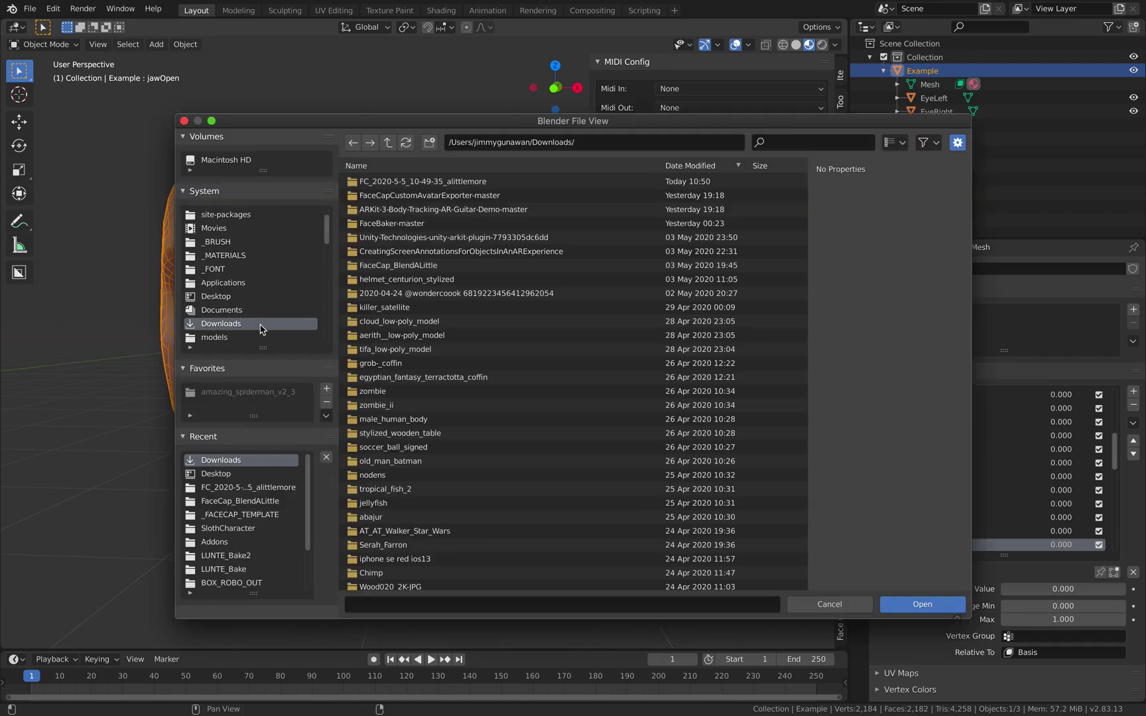
Load FC_2020-5-5_10-49-35_alittlemore.txt as the FaceCap recording and convert it onto the example head
{"action": "double_click", "coordinate": [480, 183]}
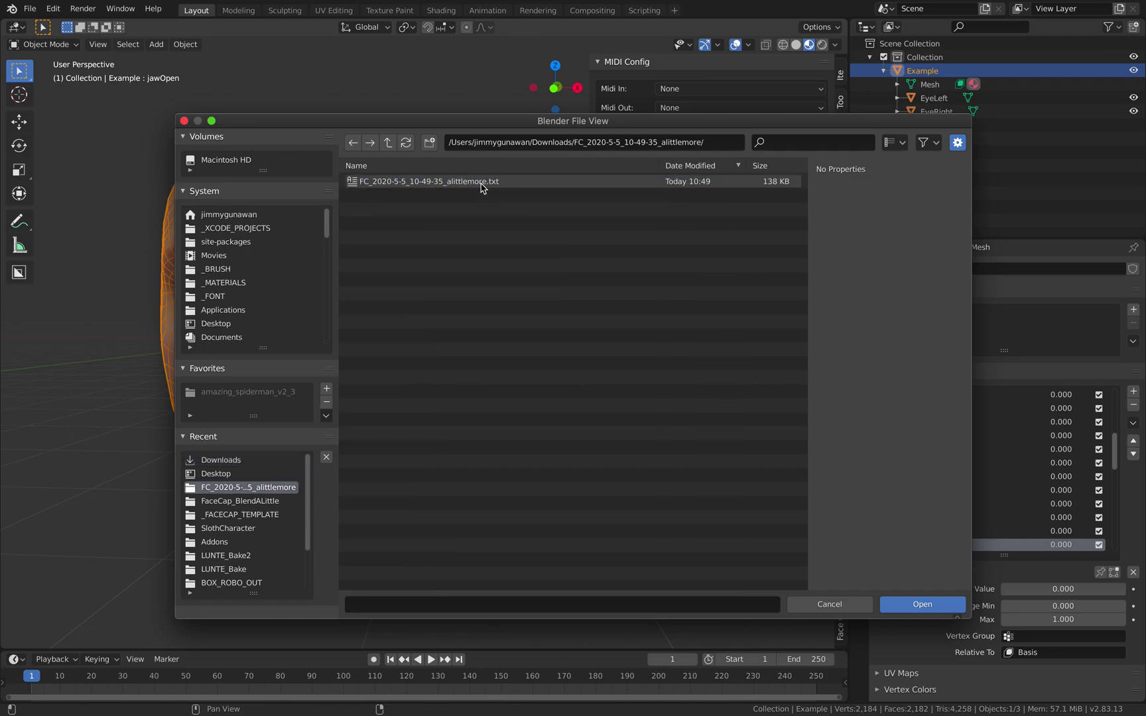
{"action": "double_click", "coordinate": [481, 182]}
{"action": "middle_click_drag", "start_coordinate": [494, 446], "coordinate": [421, 458]}
{"action": "left_click", "coordinate": [632, 553]}
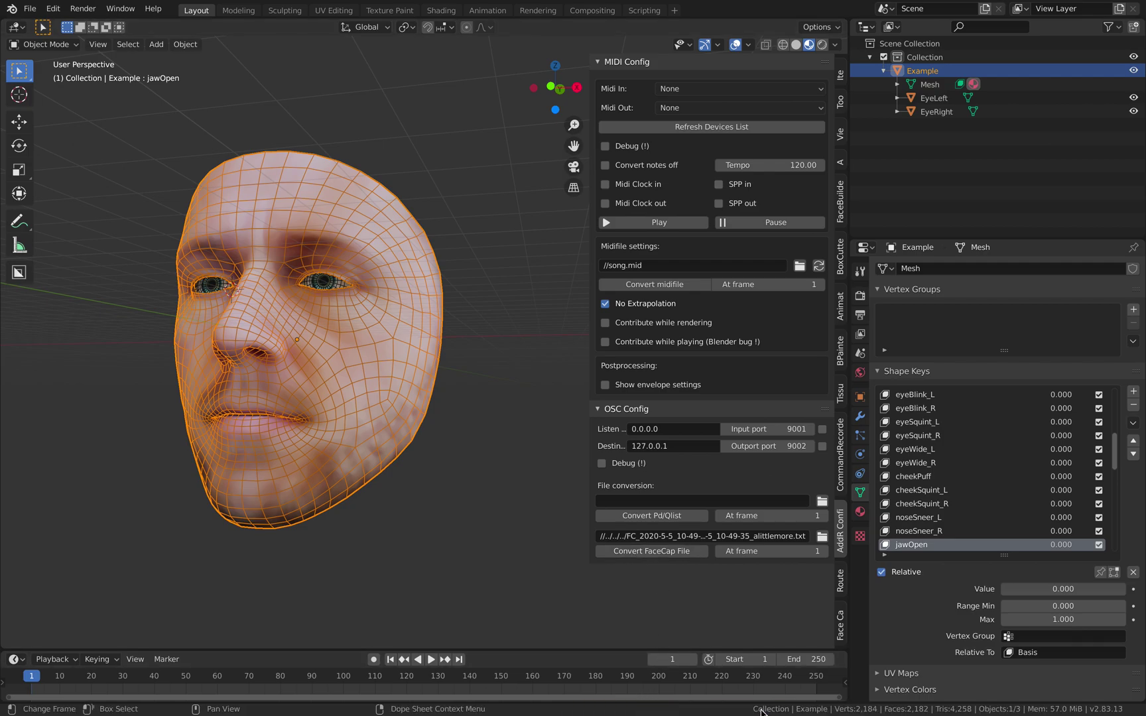
Unparent EyeLeft and EyeRight from the Example object and rename Example to 'Head'
{"action": "middle_click_drag", "start_coordinate": [388, 331], "coordinate": [414, 328]}
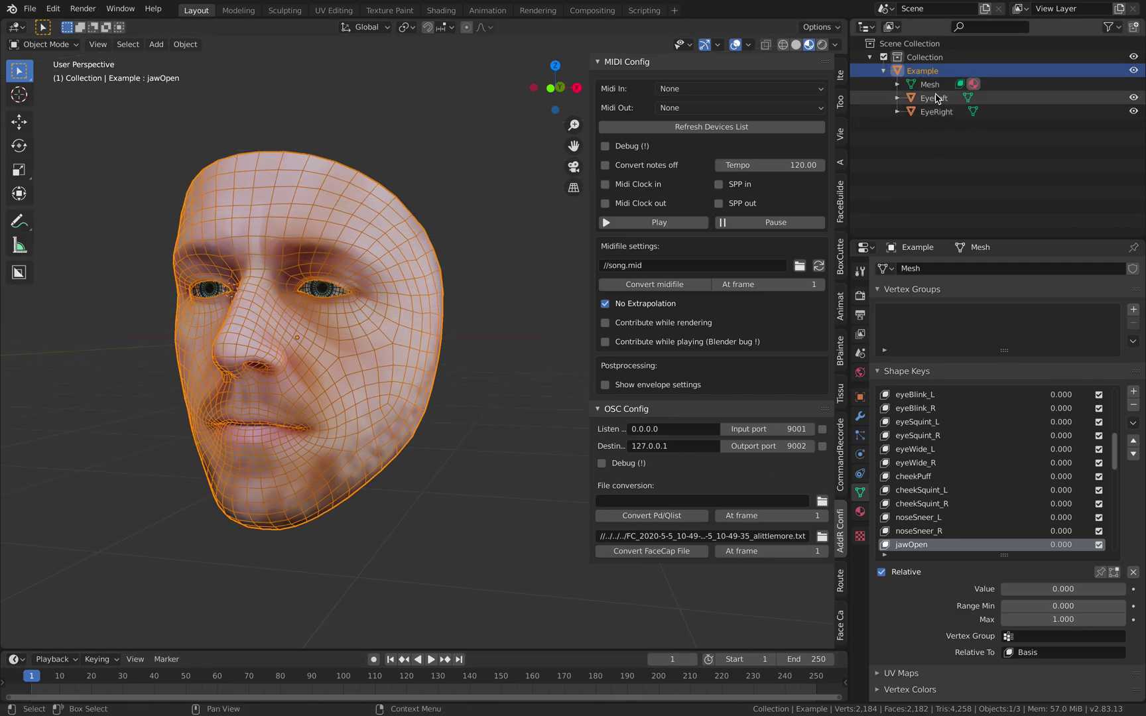
{"action": "left_click", "coordinate": [944, 113]}
{"action": "left_click", "coordinate": [934, 98], "text": "ctrl"}
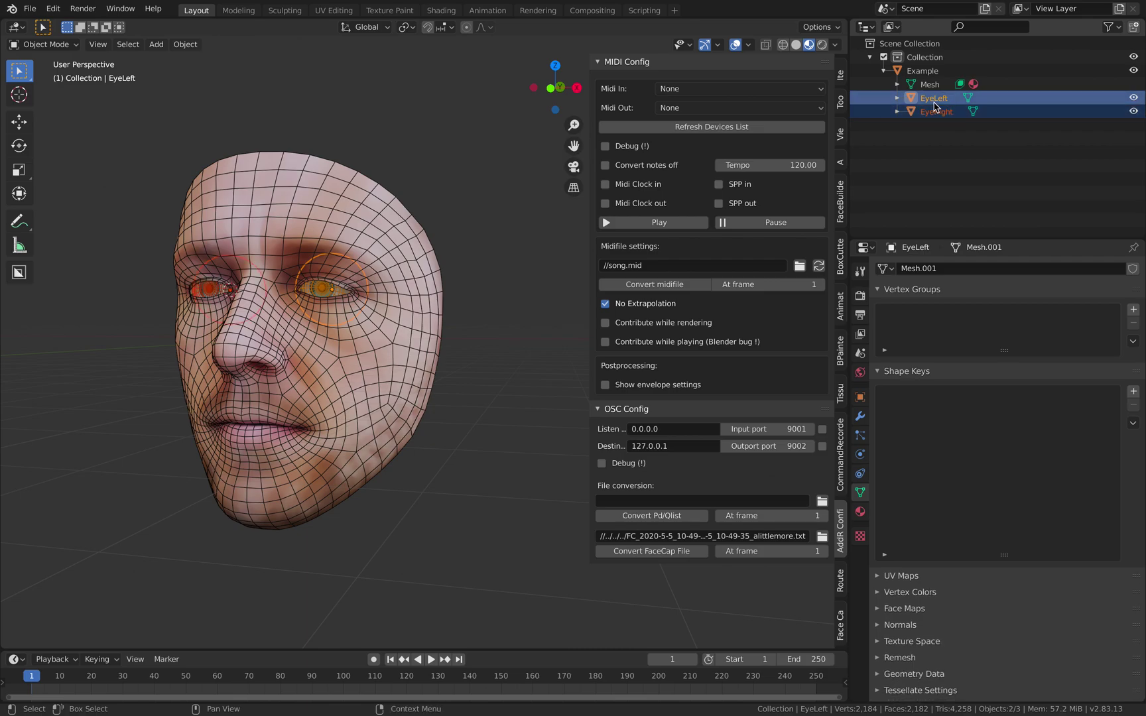
{"action": "left_click_drag", "start_coordinate": [933, 99], "coordinate": [936, 155]}
{"action": "left_click", "coordinate": [922, 70]}
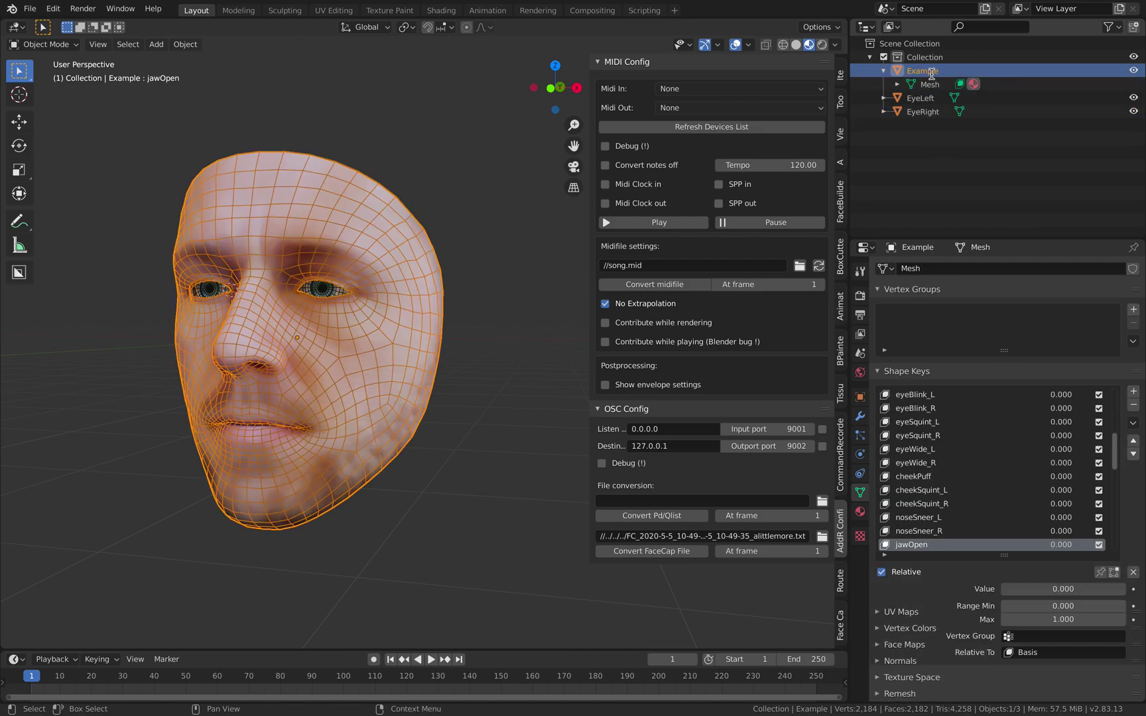
{"action": "double_click", "coordinate": [922, 70]}
{"action": "type", "text": "Head"}
{"action": "key", "text": "Return"}
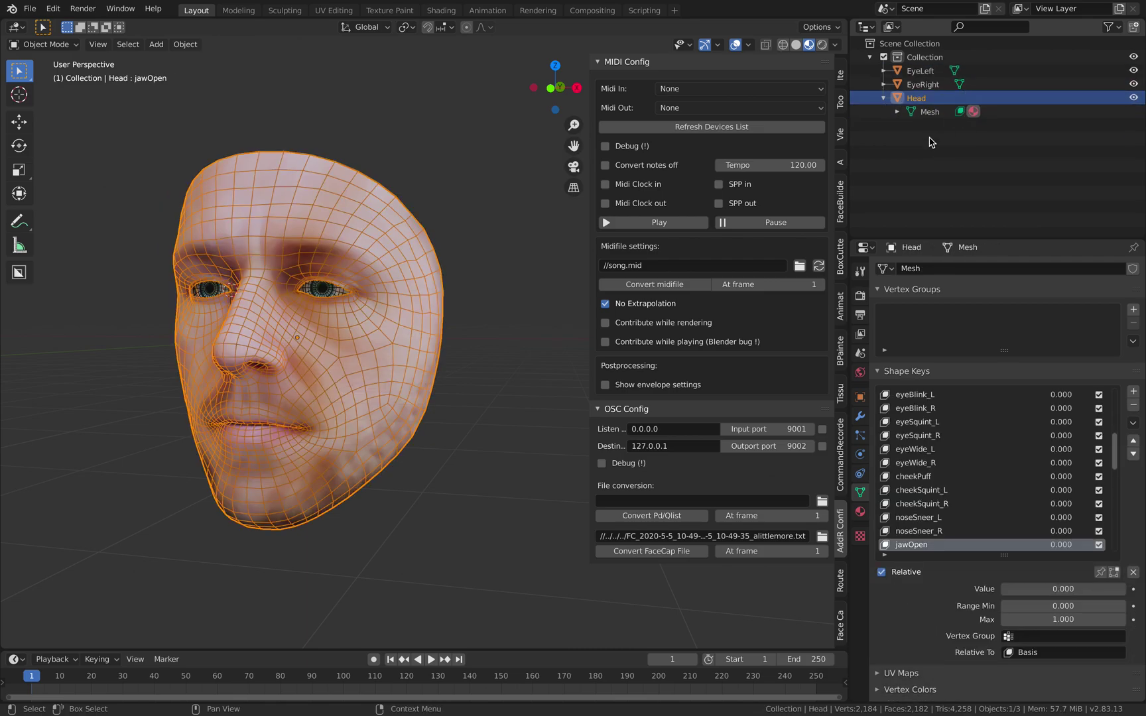
Add a plain-axes Empty and clear its location to the world origin
{"action": "left_click", "coordinate": [933, 142]}
{"action": "key", "text": "shift+a"}
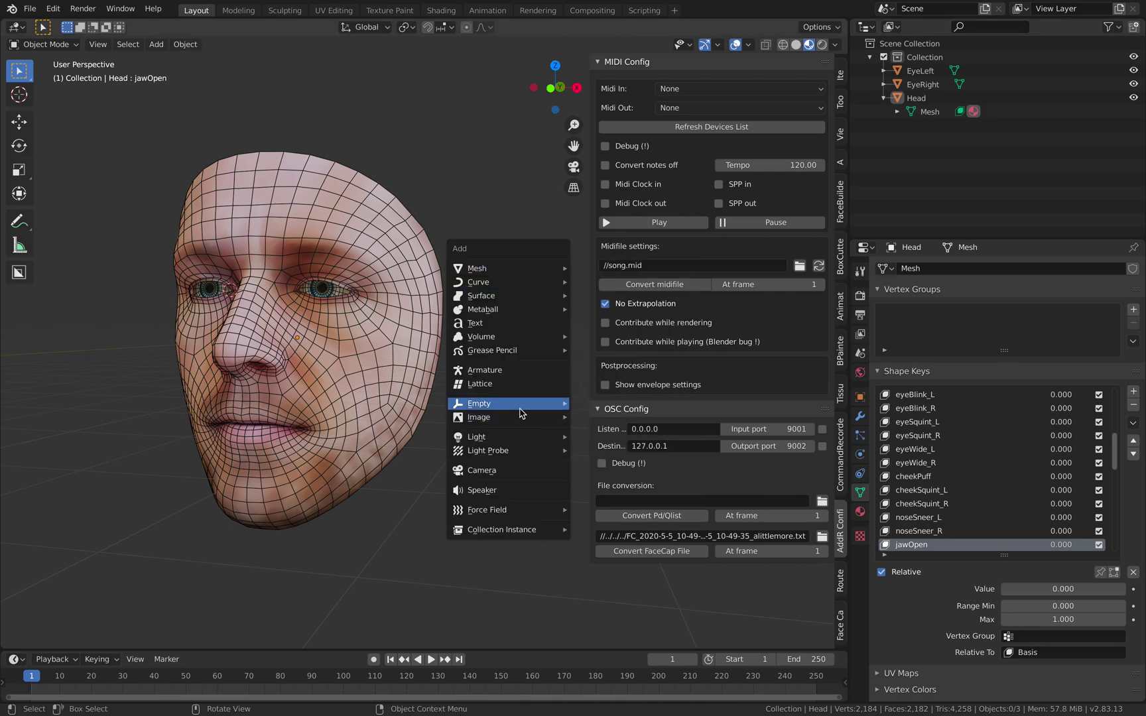
{"action": "mouse_move", "coordinate": [517, 403]}
{"action": "left_click", "coordinate": [603, 408]}
{"action": "middle_click_drag", "start_coordinate": [420, 344], "coordinate": [328, 395]}
{"action": "key", "text": "alt+g"}
{"action": "middle_click_drag", "start_coordinate": [421, 383], "coordinate": [312, 371]}
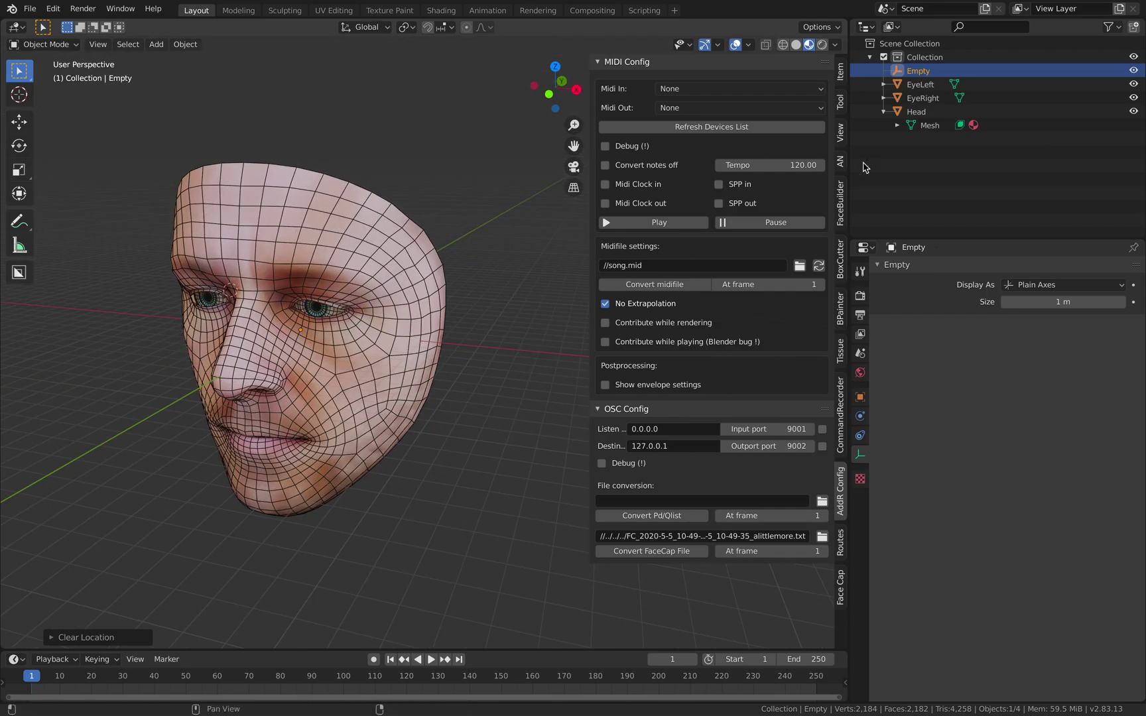
Parent Head and both eyes to the Empty, then rerun the FaceCap conversion
{"action": "left_click", "coordinate": [916, 112]}
{"action": "left_click", "coordinate": [921, 84], "text": "shift"}
{"action": "left_click_drag", "start_coordinate": [920, 84], "coordinate": [929, 71]}
{"action": "left_click", "coordinate": [923, 71]}
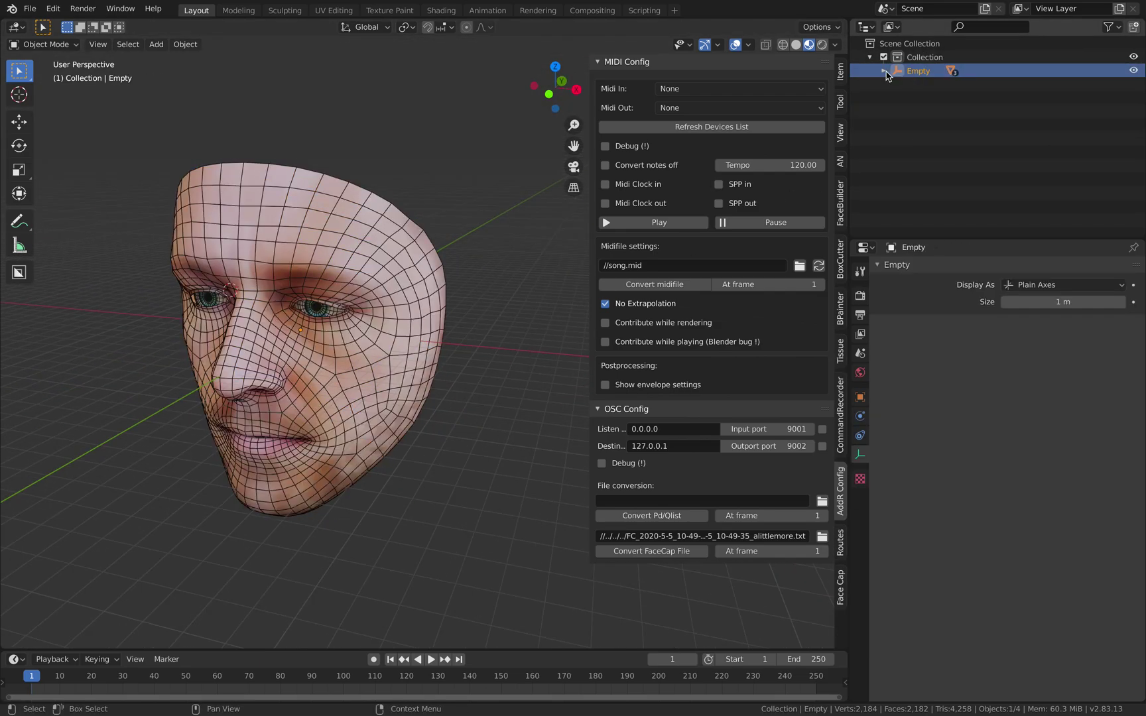
{"action": "left_click", "coordinate": [884, 70]}
{"action": "middle_click_drag", "start_coordinate": [429, 409], "coordinate": [610, 509]}
{"action": "left_click", "coordinate": [627, 551]}
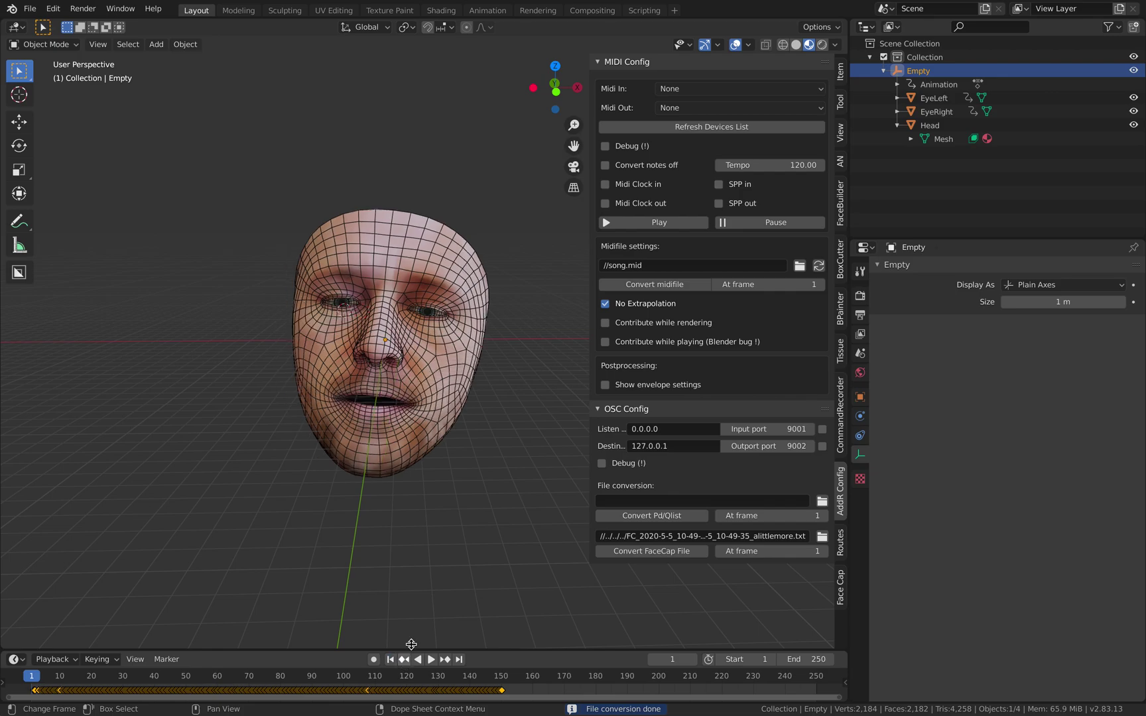
Play the converted face animation, stop it, and switch to the Song Maker desktop
{"action": "left_click", "coordinate": [431, 659]}
{"action": "left_click", "coordinate": [457, 554]}
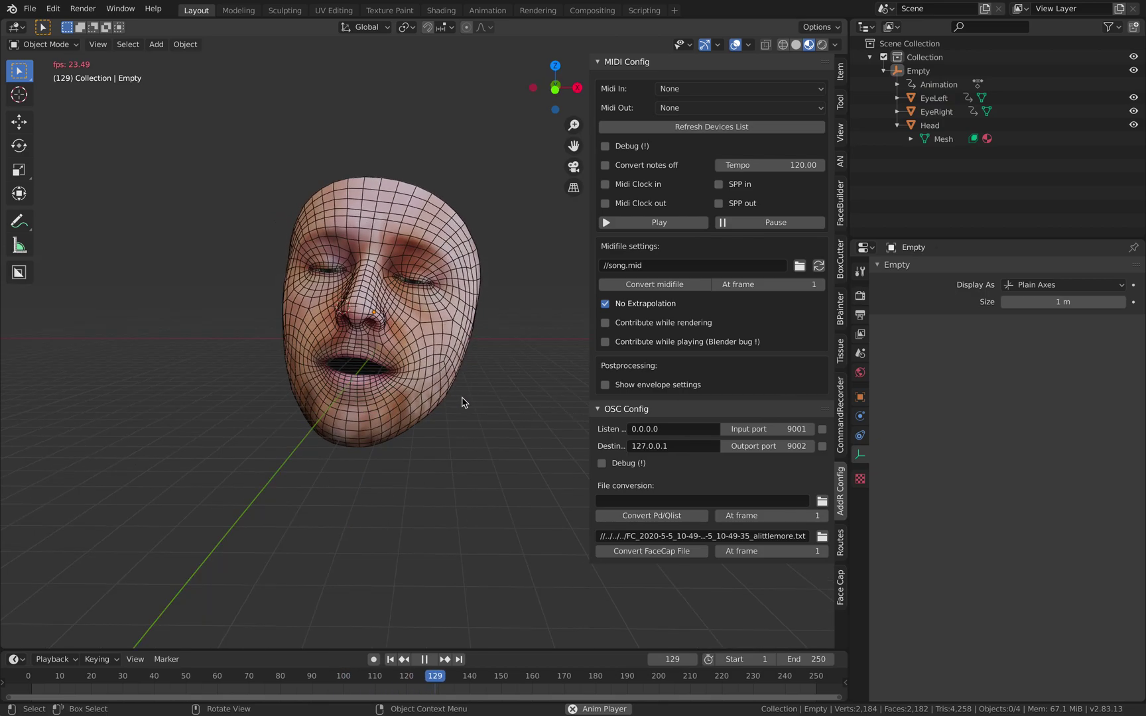
{"action": "key", "text": "space"}
{"action": "key", "text": "ctrl+Right"}
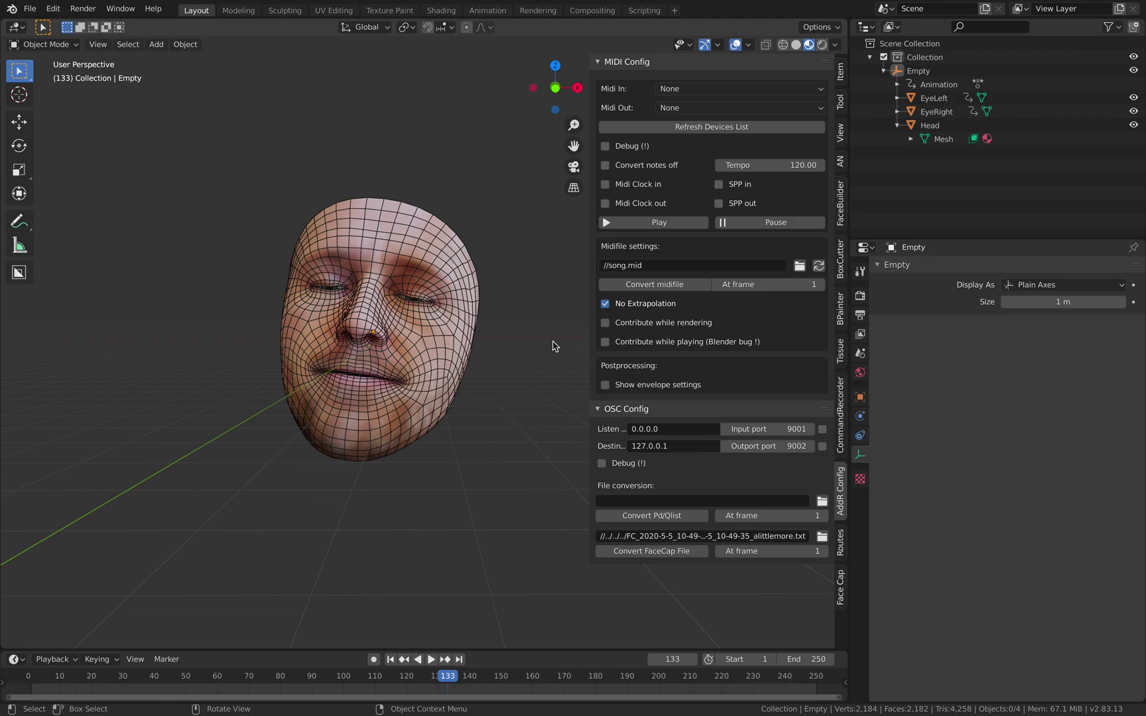
{"action": "key", "text": "ctrl+Left"}
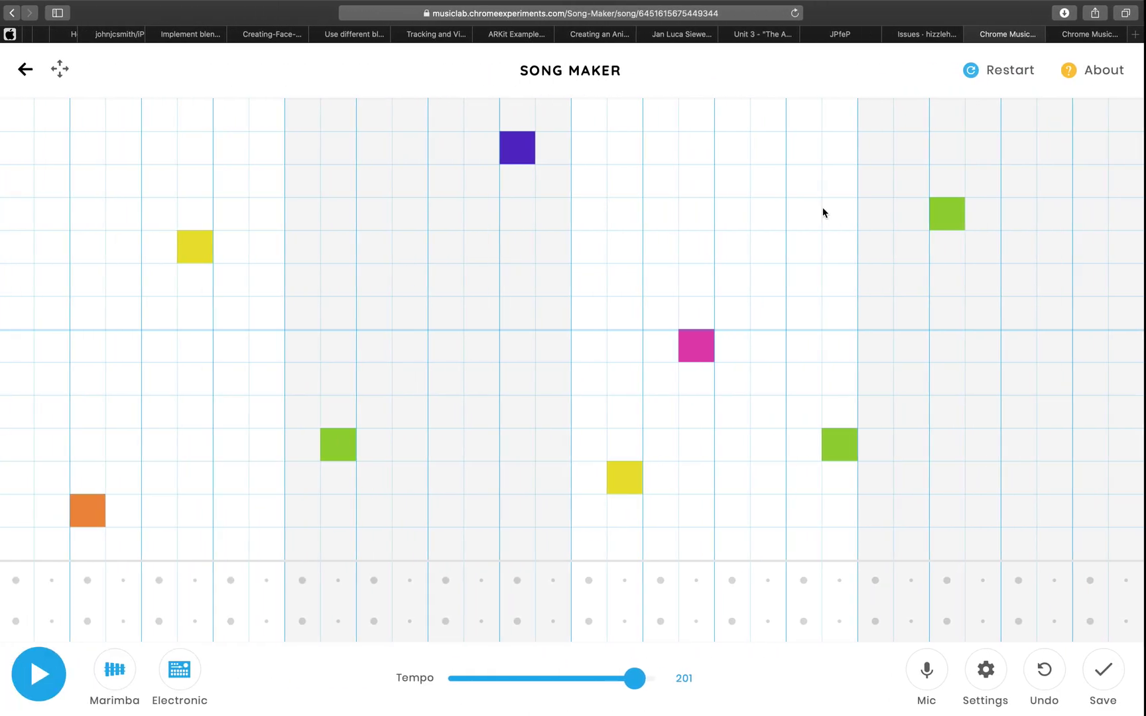
Search Google for 'hatsune miku' in a new tab and pick out the word Vocaloid
{"action": "left_click", "coordinate": [1136, 38]}
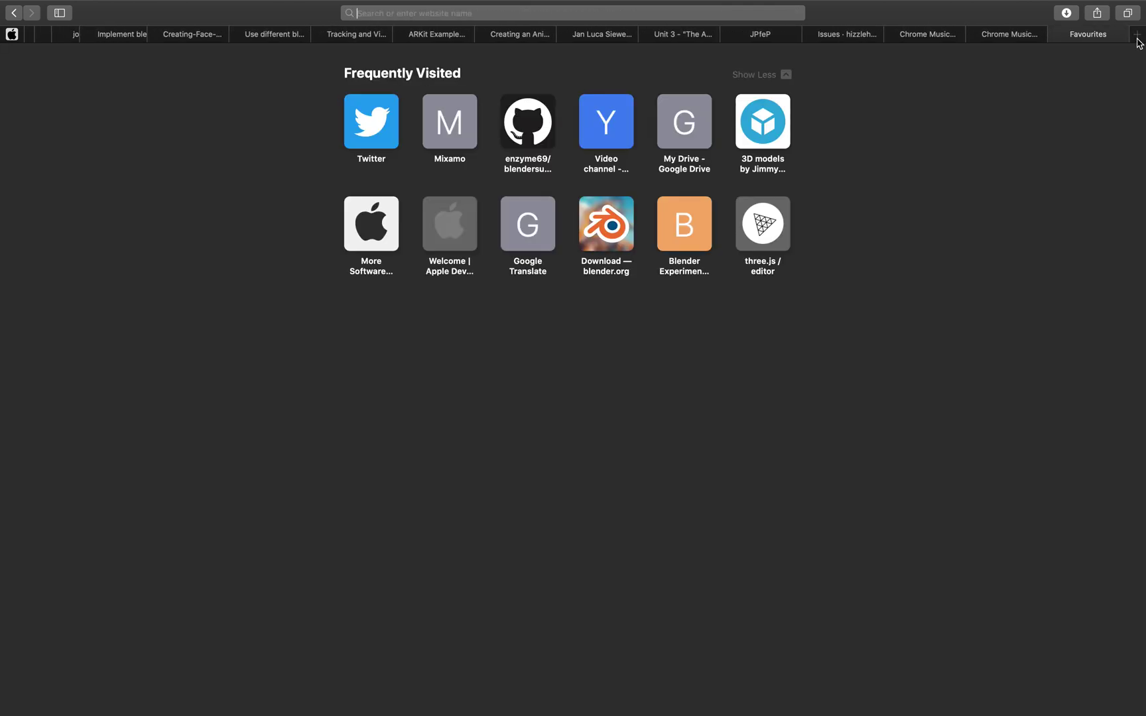
{"action": "type", "text": "hatsune"}
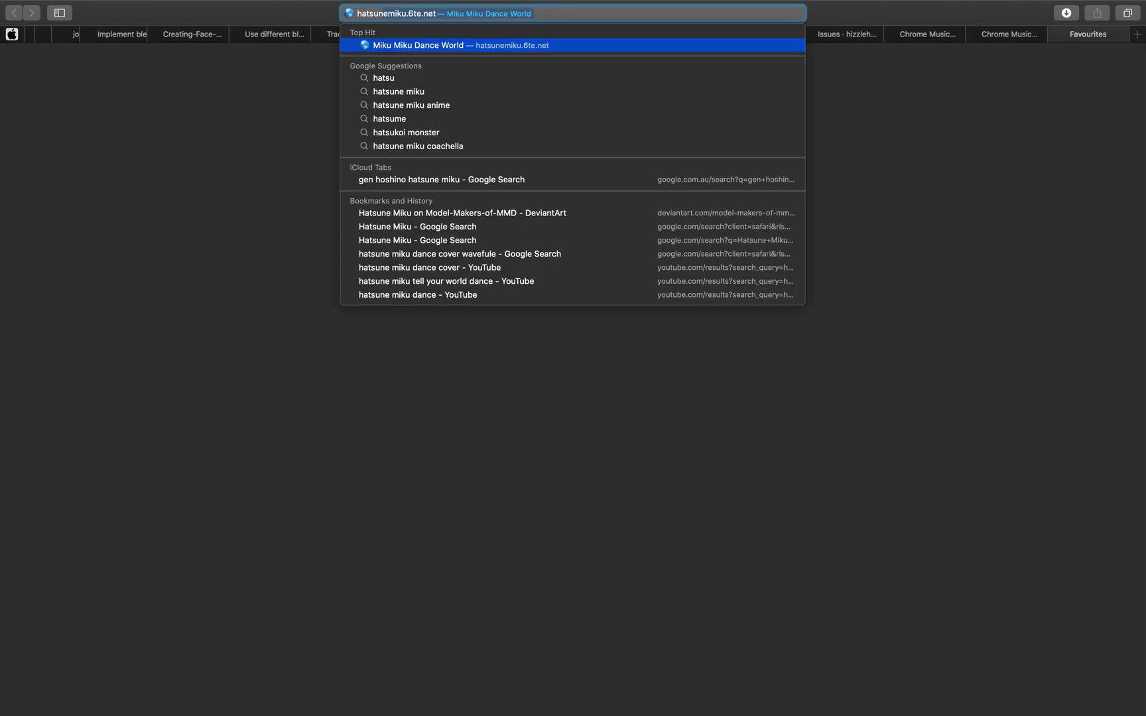
{"action": "type", "text": " miku"}
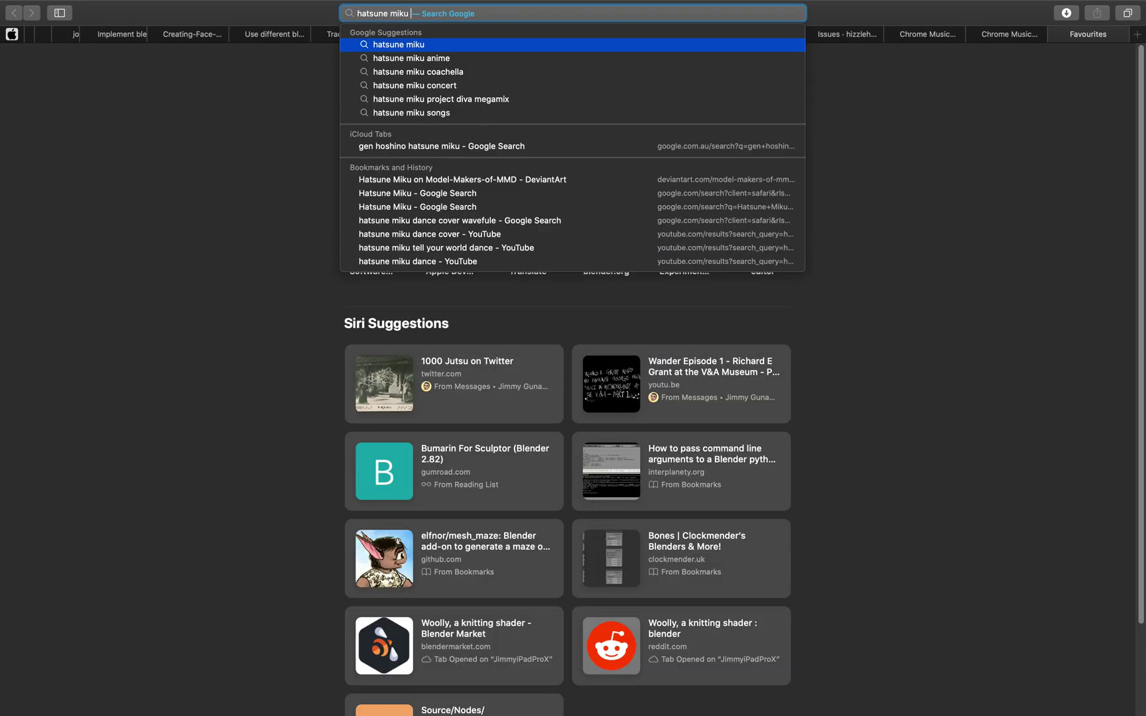
{"action": "key", "text": "Return"}
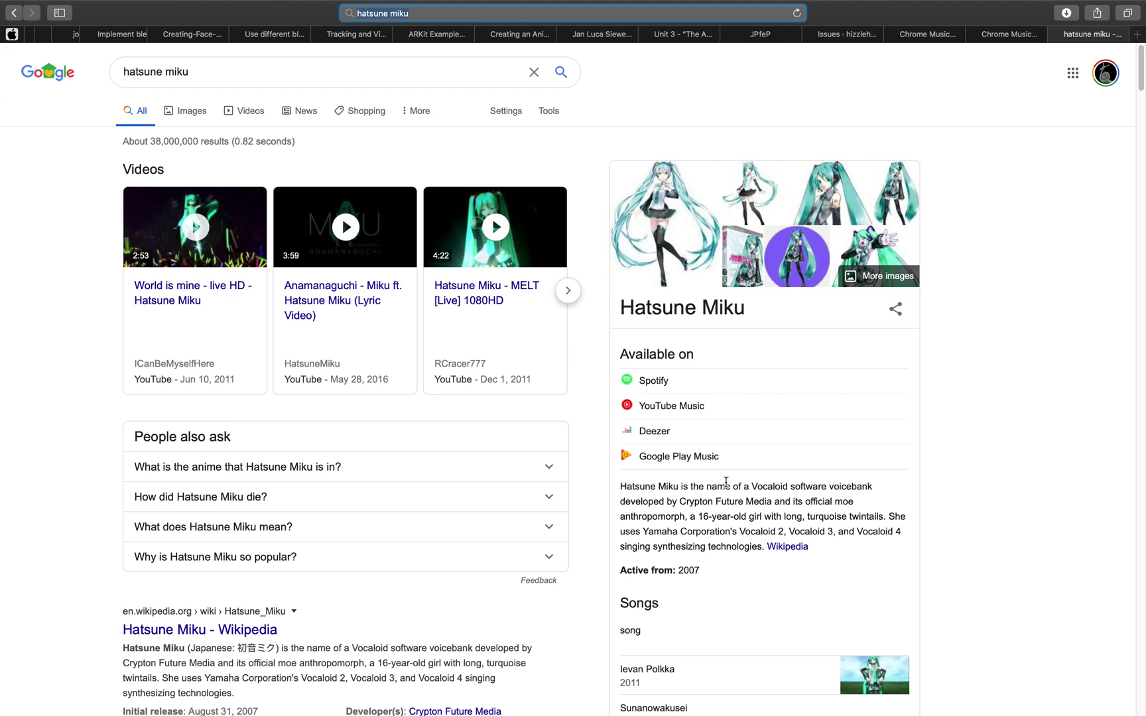
{"action": "double_click", "coordinate": [766, 488]}
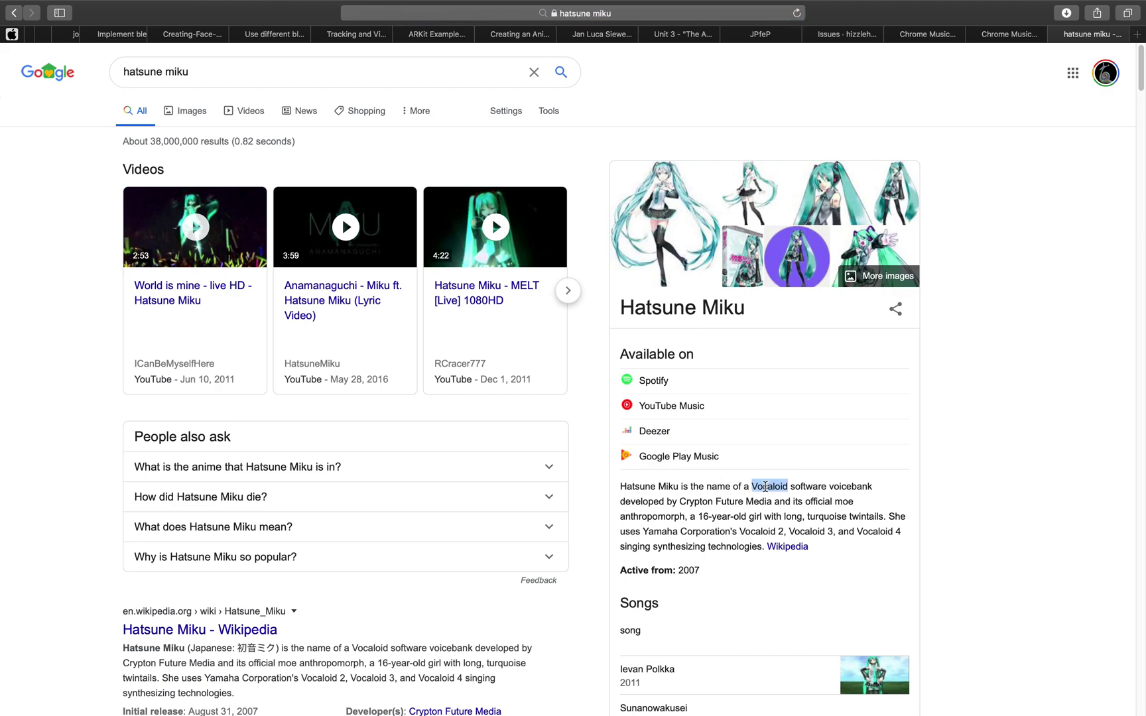
{"action": "double_click", "coordinate": [767, 488]}
Replace the query with 'vocaloid' and open the official VOCALOID site from the results
{"action": "left_click", "coordinate": [243, 72]}
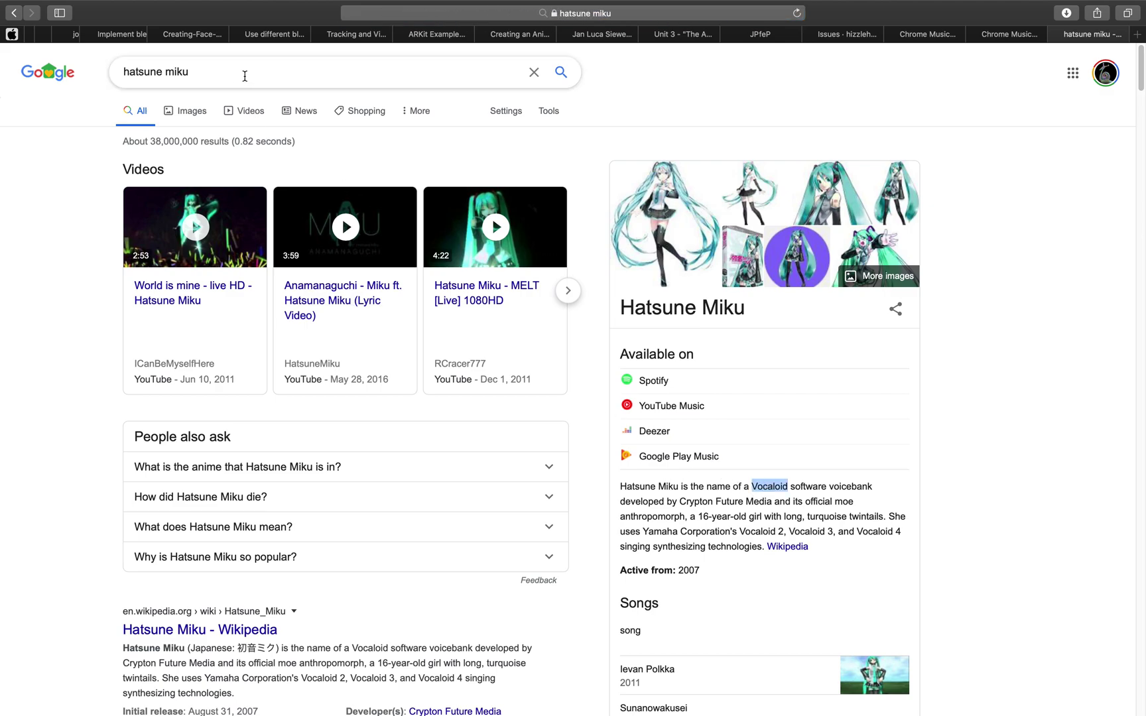
{"action": "key", "text": "super+a"}
{"action": "type", "text": "vocaloi"}
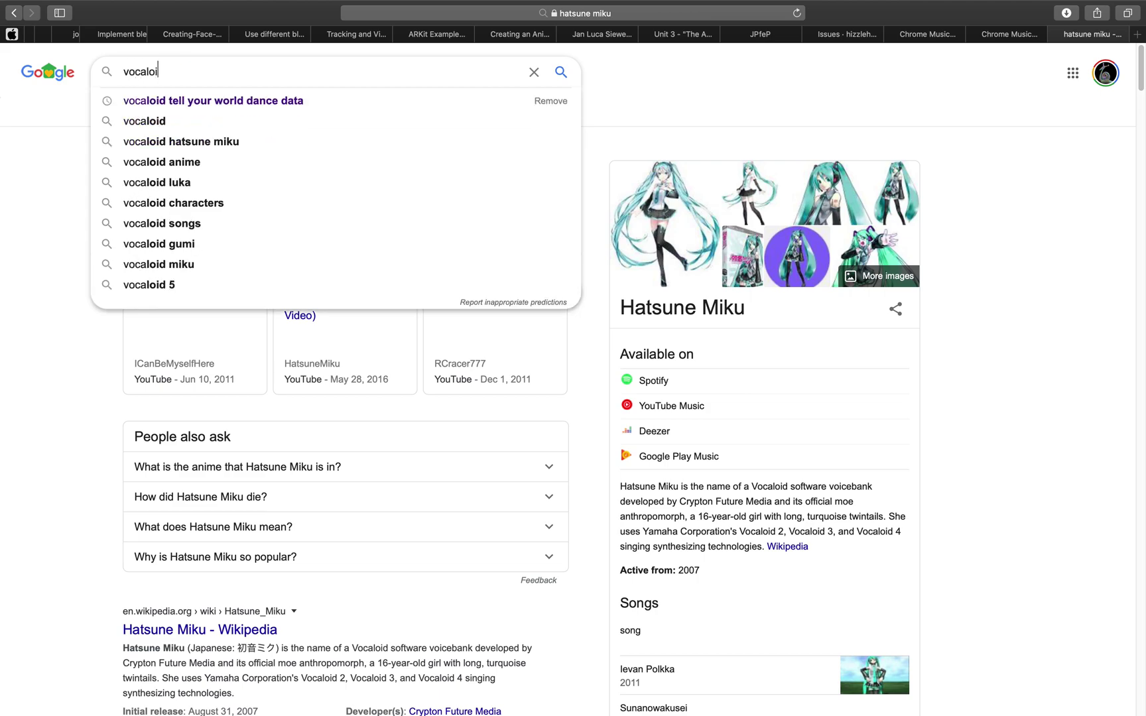
{"action": "type", "text": "d"}
{"action": "key", "text": "Return"}
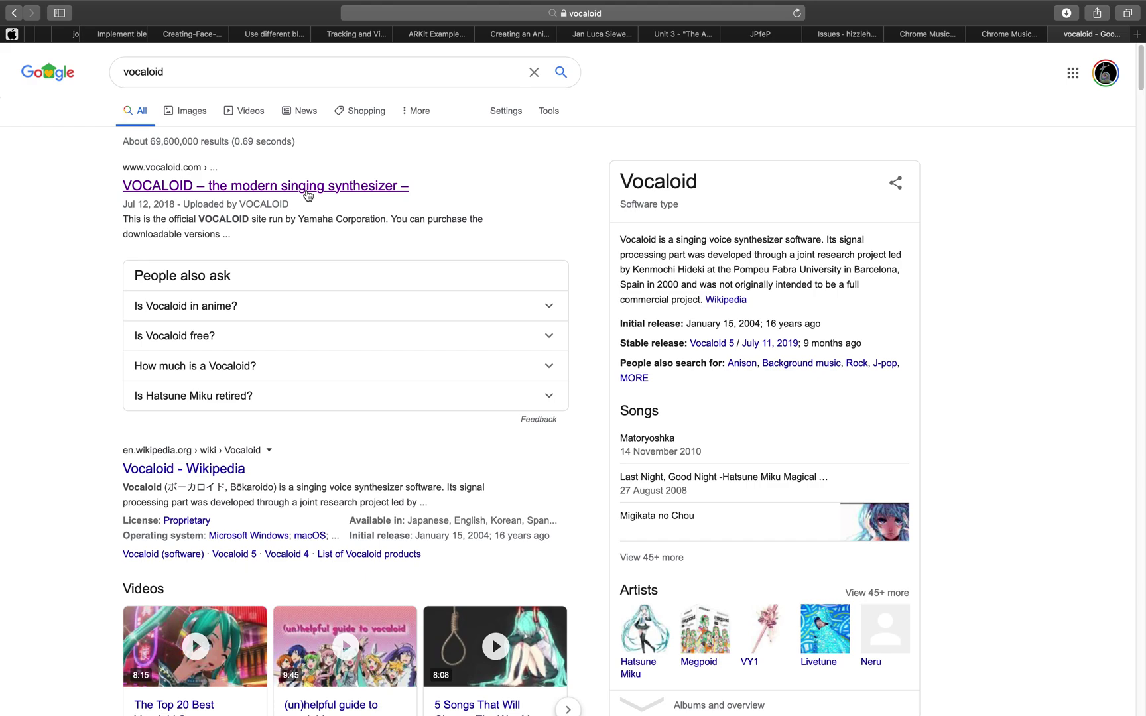
{"action": "left_click", "coordinate": [360, 193]}
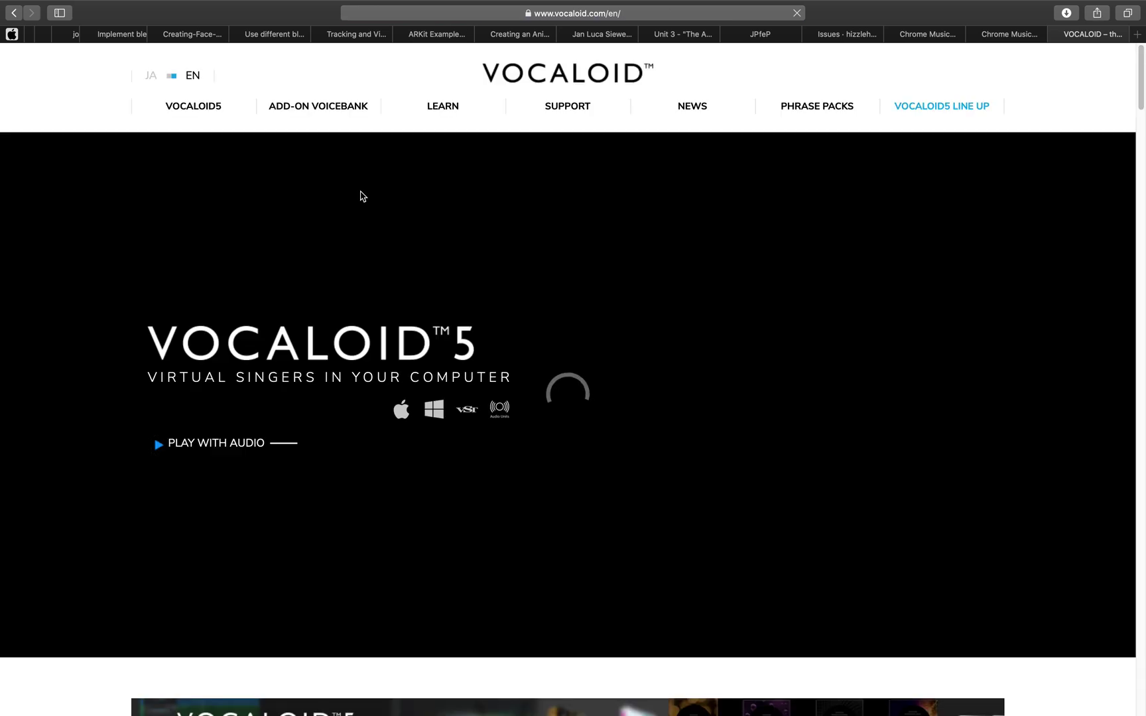
Scroll the VOCALOID 5 homepage down to its Walkthrough video, then close the tab and return to Blender
{"action": "scroll", "coordinate": [418, 385], "scroll_direction": "down", "scroll_amount": 1}
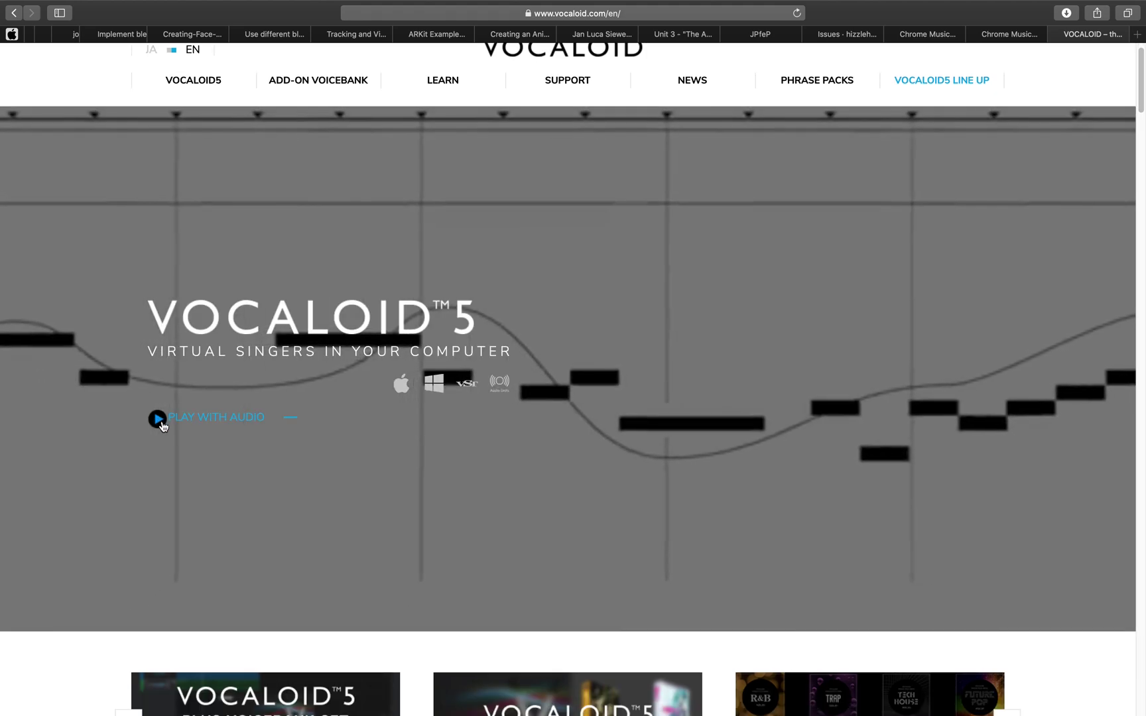
{"action": "scroll", "coordinate": [548, 325], "scroll_direction": "down", "scroll_amount": 2}
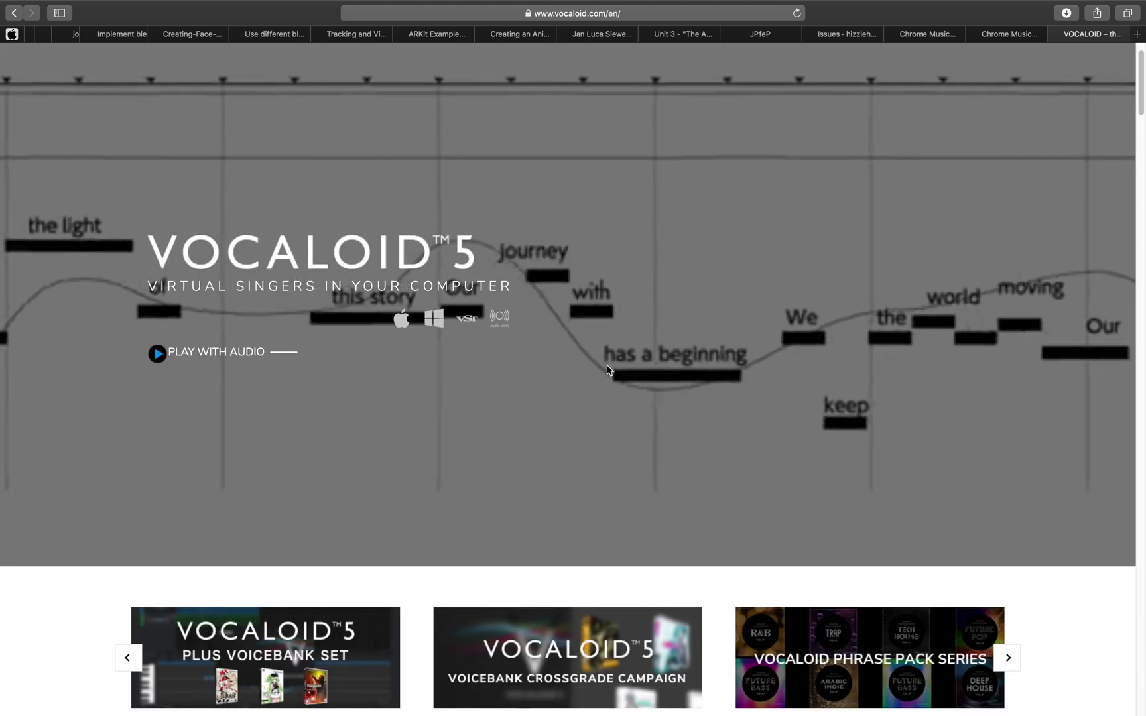
{"action": "scroll", "coordinate": [529, 353], "scroll_direction": "down", "scroll_amount": 12}
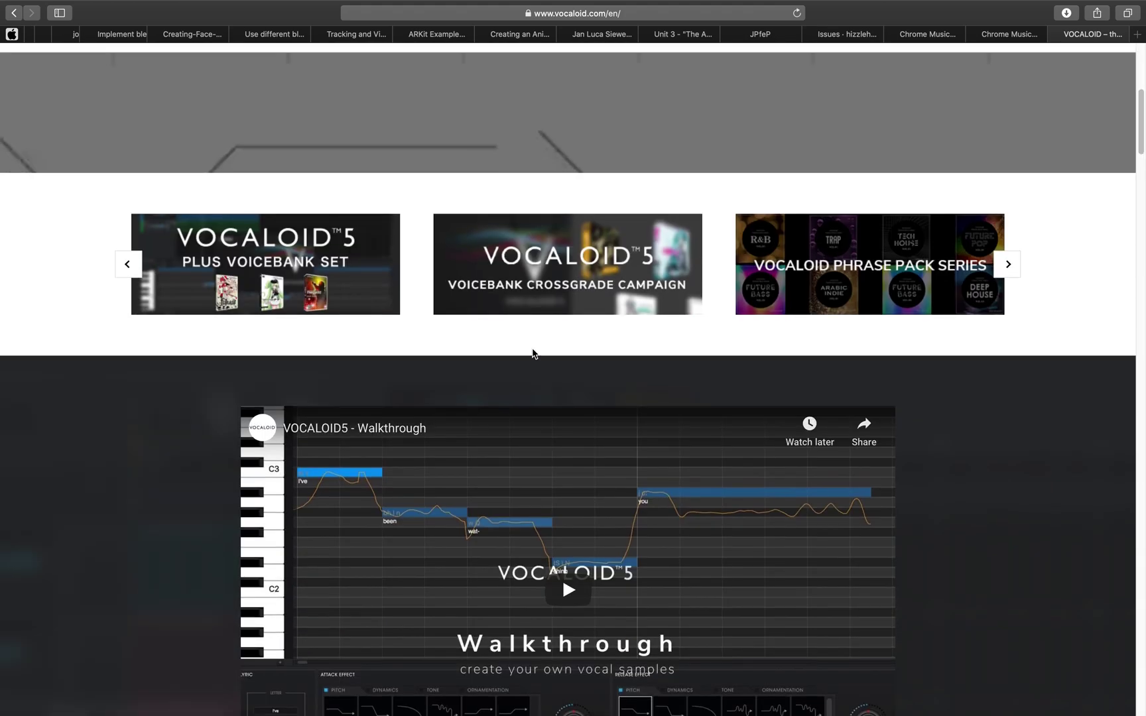
{"action": "scroll", "coordinate": [536, 351], "scroll_direction": "up", "scroll_amount": 8}
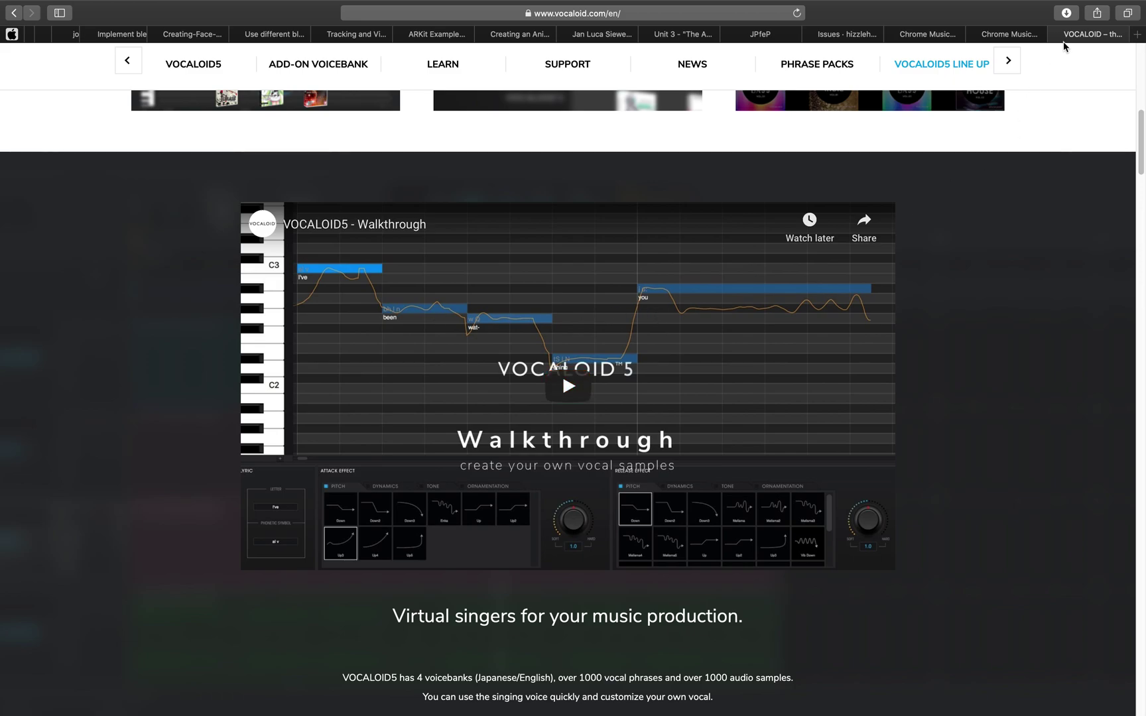
{"action": "key", "text": "super+w"}
{"action": "key", "text": "ctrl+Right"}
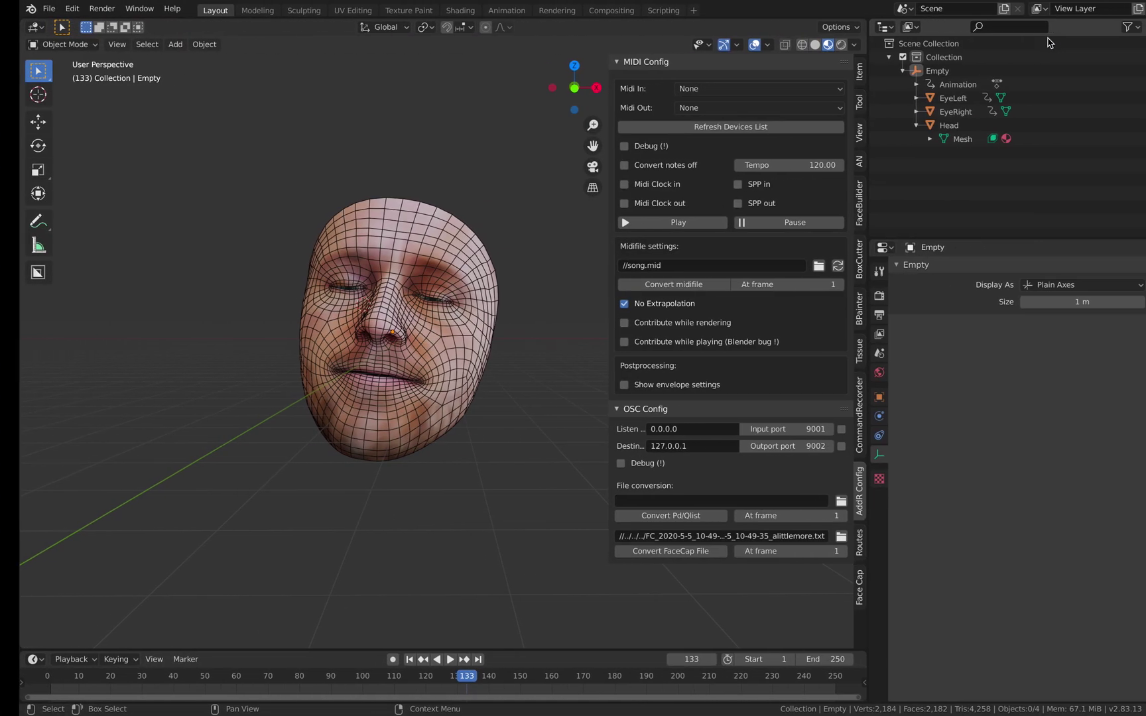
{"action": "scroll", "coordinate": [453, 322], "scroll_direction": "up", "scroll_amount": 2}
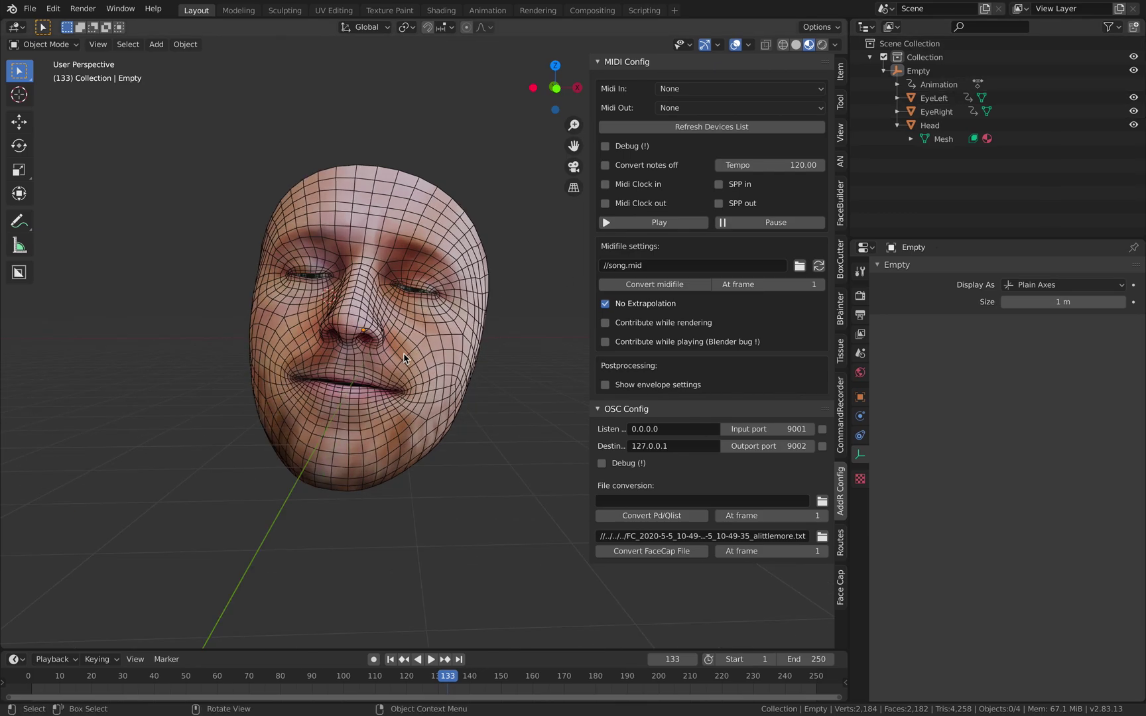
{"action": "middle_click_drag", "start_coordinate": [451, 215], "coordinate": [307, 141]}
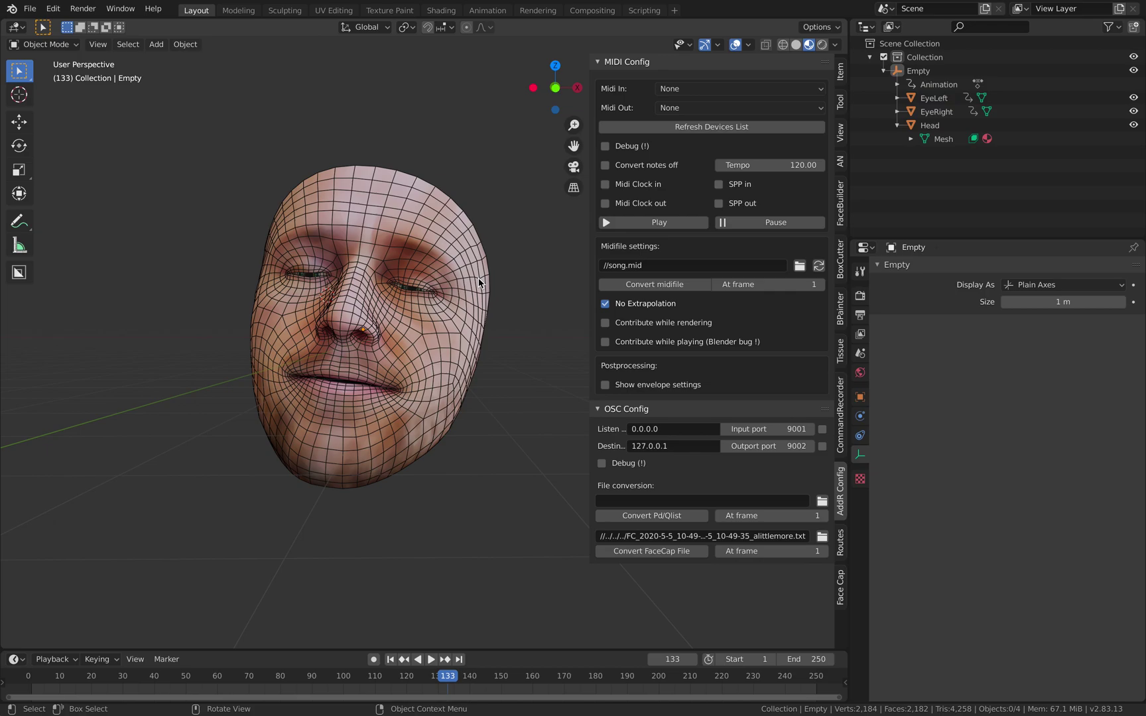
{"action": "scroll", "coordinate": [466, 300], "scroll_direction": "down", "scroll_amount": 4}
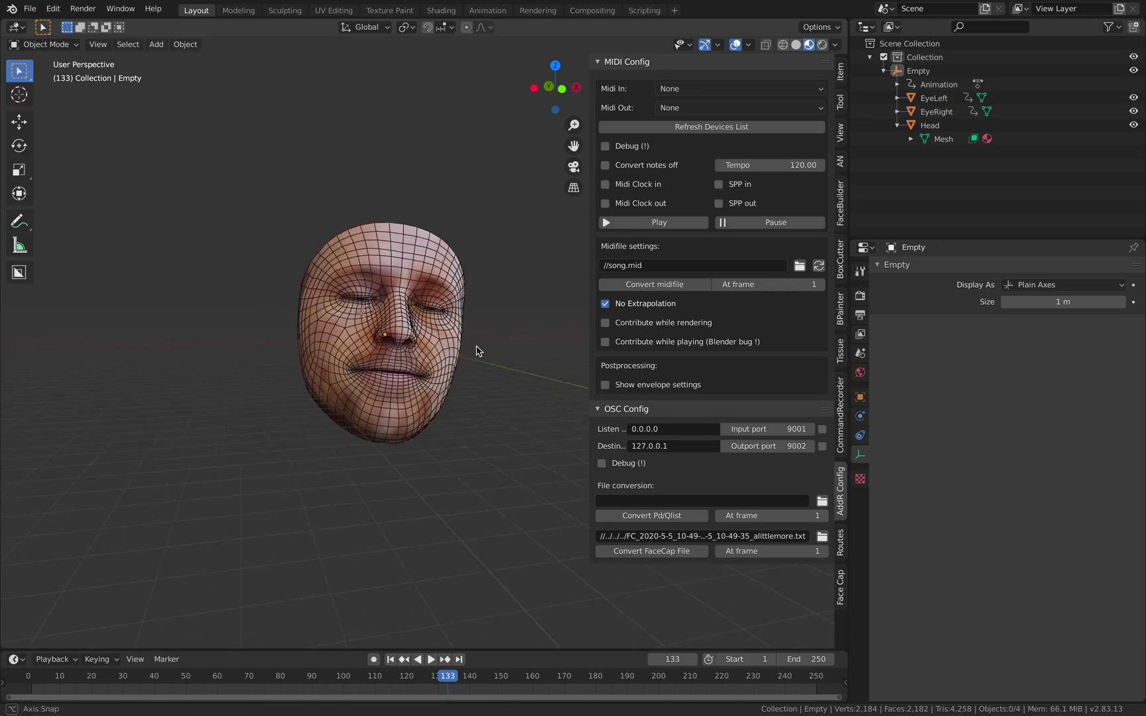
Browse the File > Export formats, then collapse the add-on settings sidebar to show only the face
{"action": "left_click", "coordinate": [27, 14]}
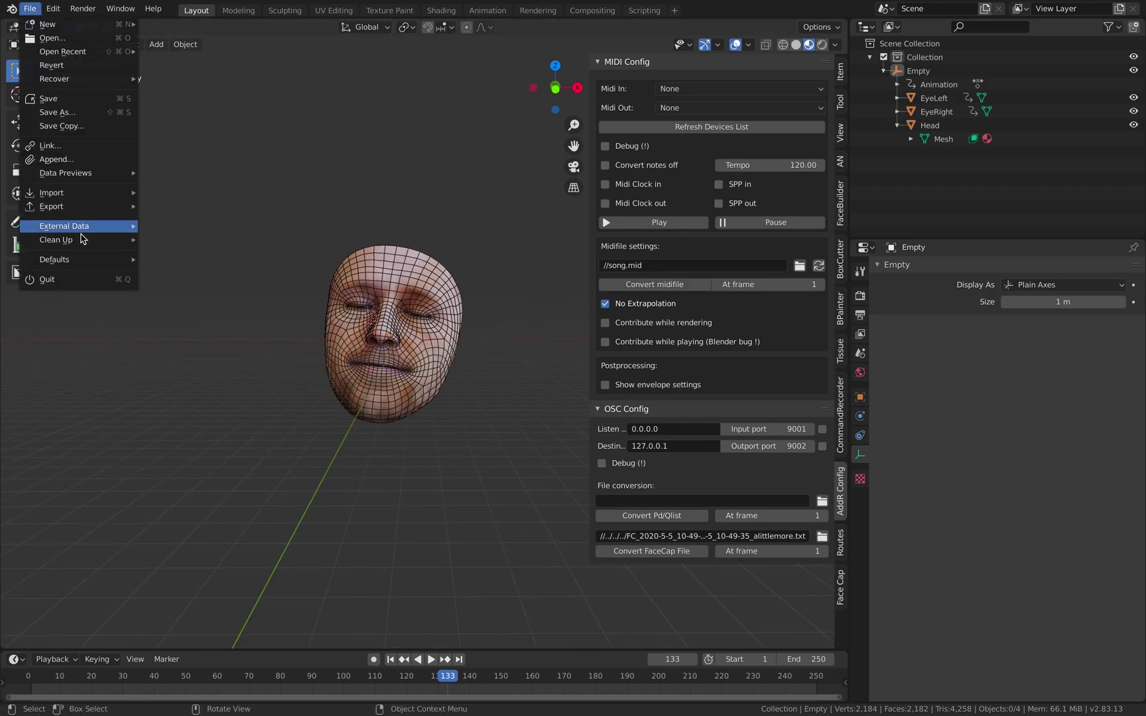
{"action": "mouse_move", "coordinate": [83, 207]}
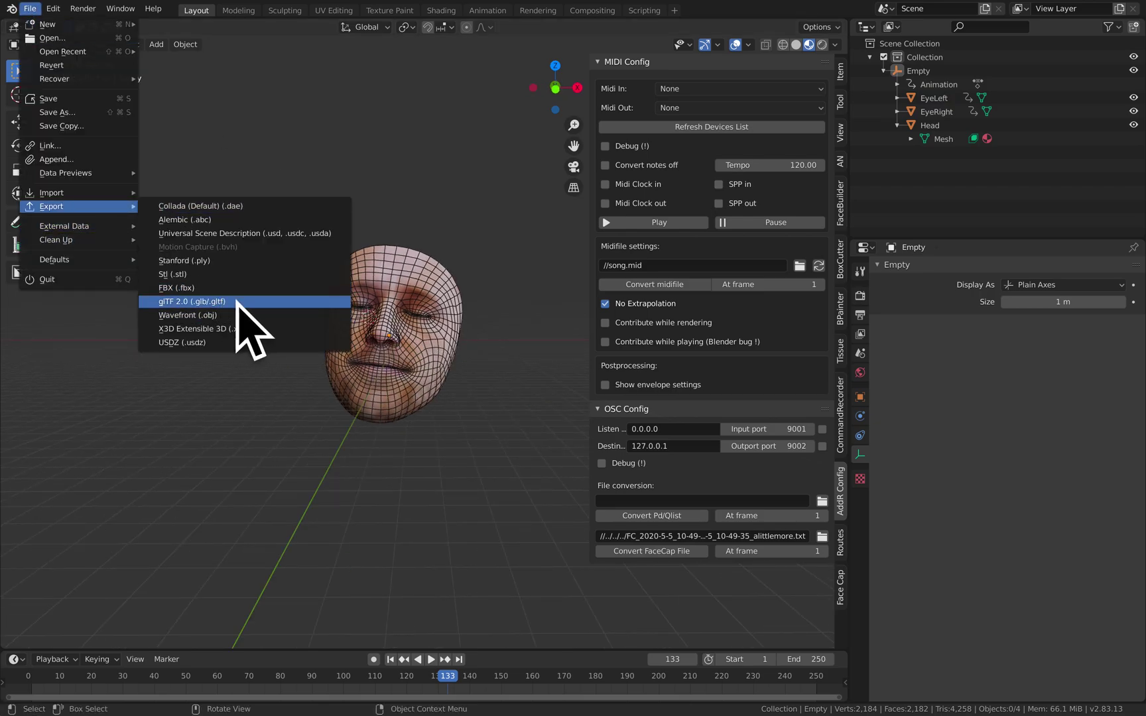
{"action": "scroll", "coordinate": [482, 210], "scroll_direction": "up", "scroll_amount": 3}
{"action": "middle_click_drag", "start_coordinate": [481, 210], "coordinate": [606, 218]}
{"action": "left_click_drag", "start_coordinate": [590, 211], "coordinate": [910, 218]}
{"action": "middle_click_drag", "start_coordinate": [815, 238], "coordinate": [444, 317]}
Select Head and play the FaceCap animation, stopping at frame 81 with jawOpen at 0.160
{"action": "left_click", "coordinate": [444, 317]}
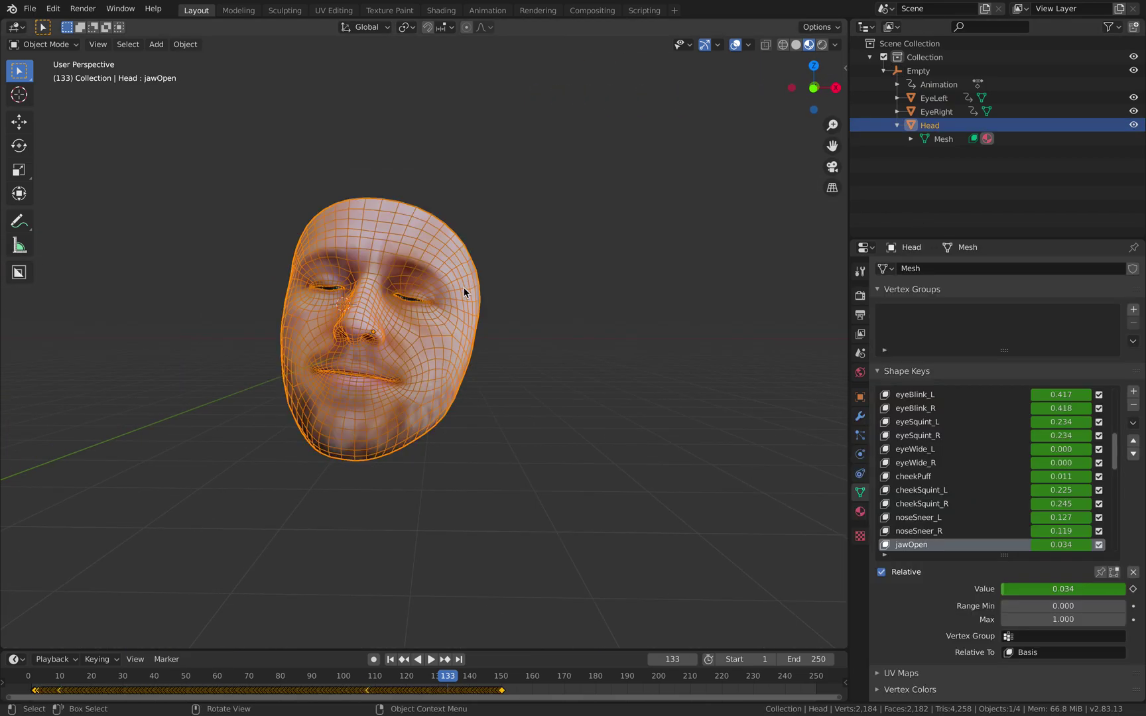
{"action": "key", "text": "space"}
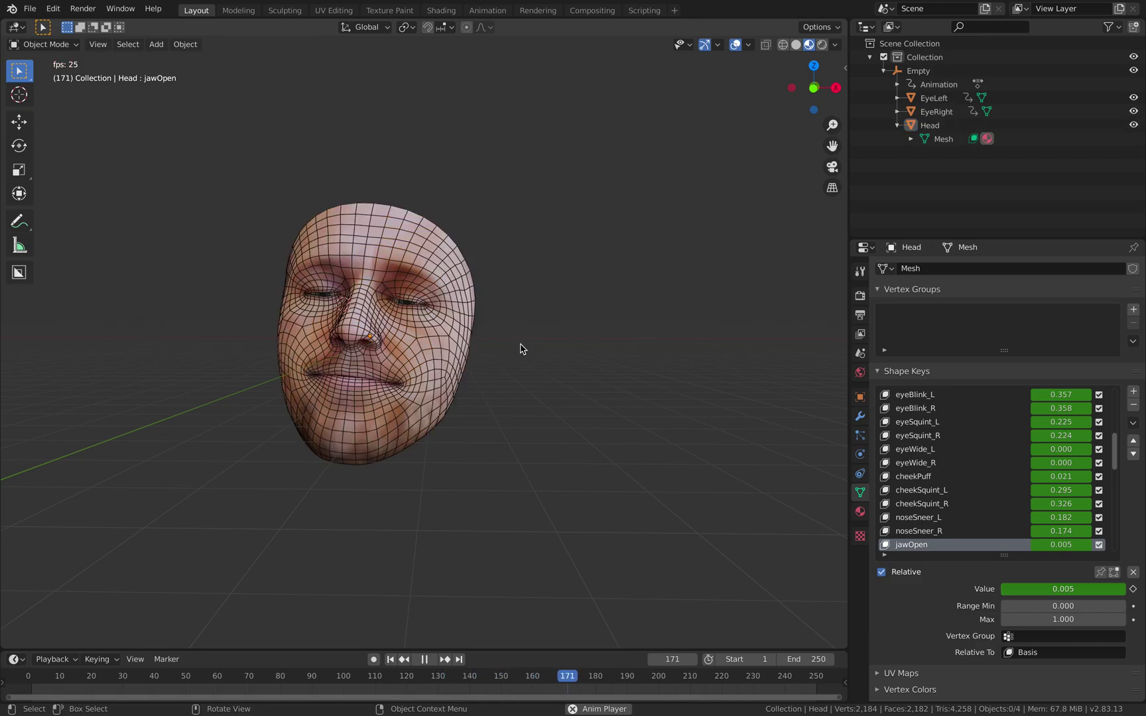
{"action": "left_click", "coordinate": [115, 676]}
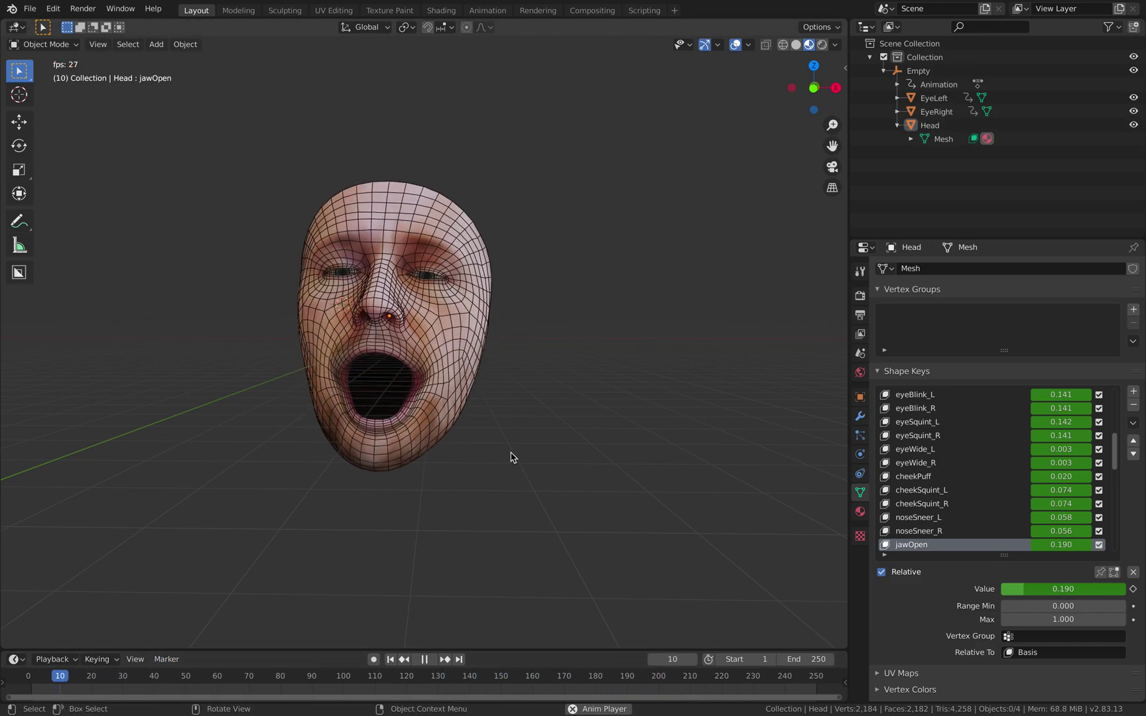
{"action": "middle_click_drag", "start_coordinate": [511, 455], "coordinate": [468, 420]}
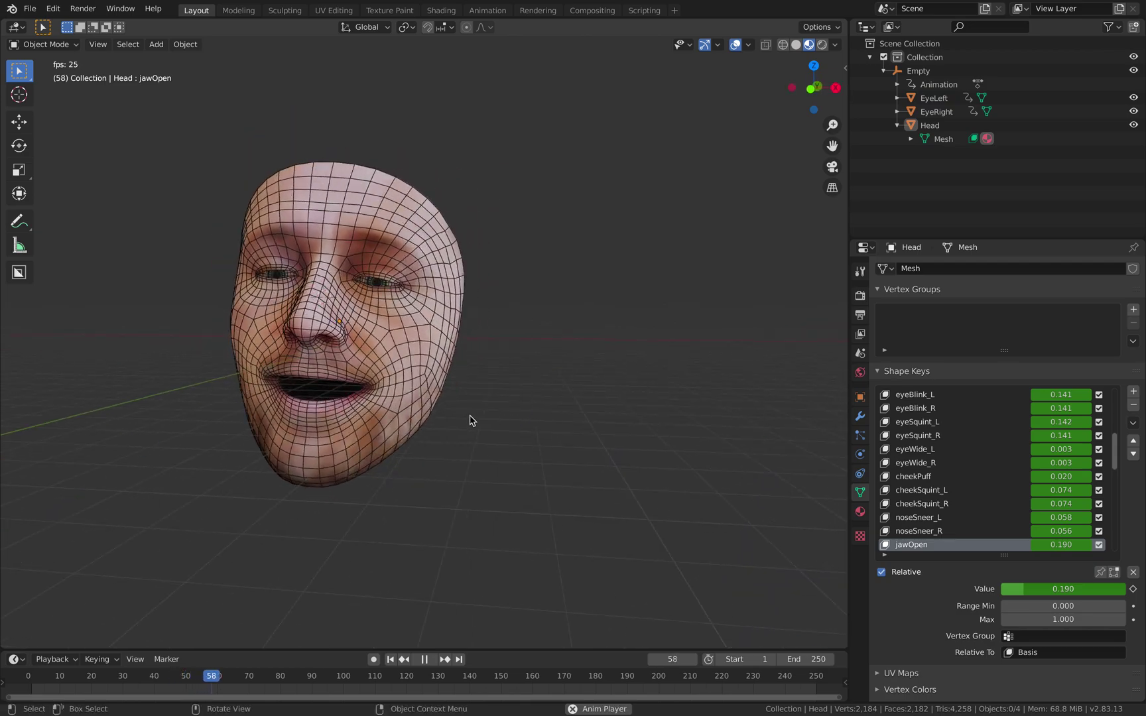
{"action": "key", "text": "space"}
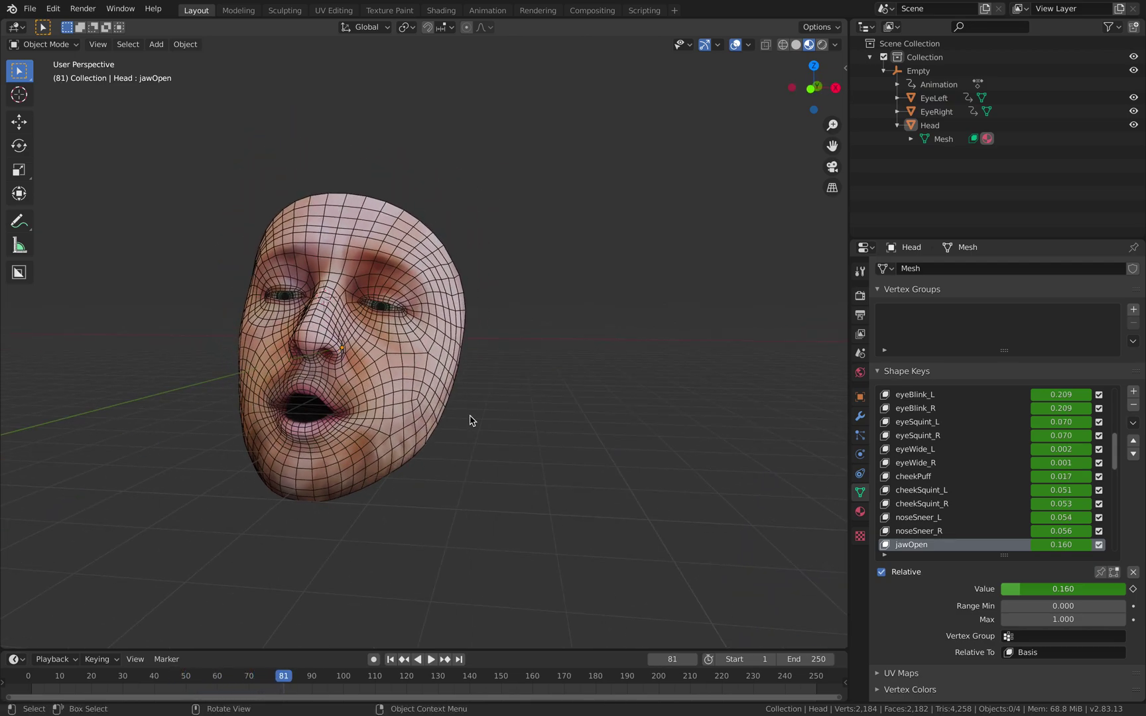
{"action": "key", "text": "ctrl+Left"}
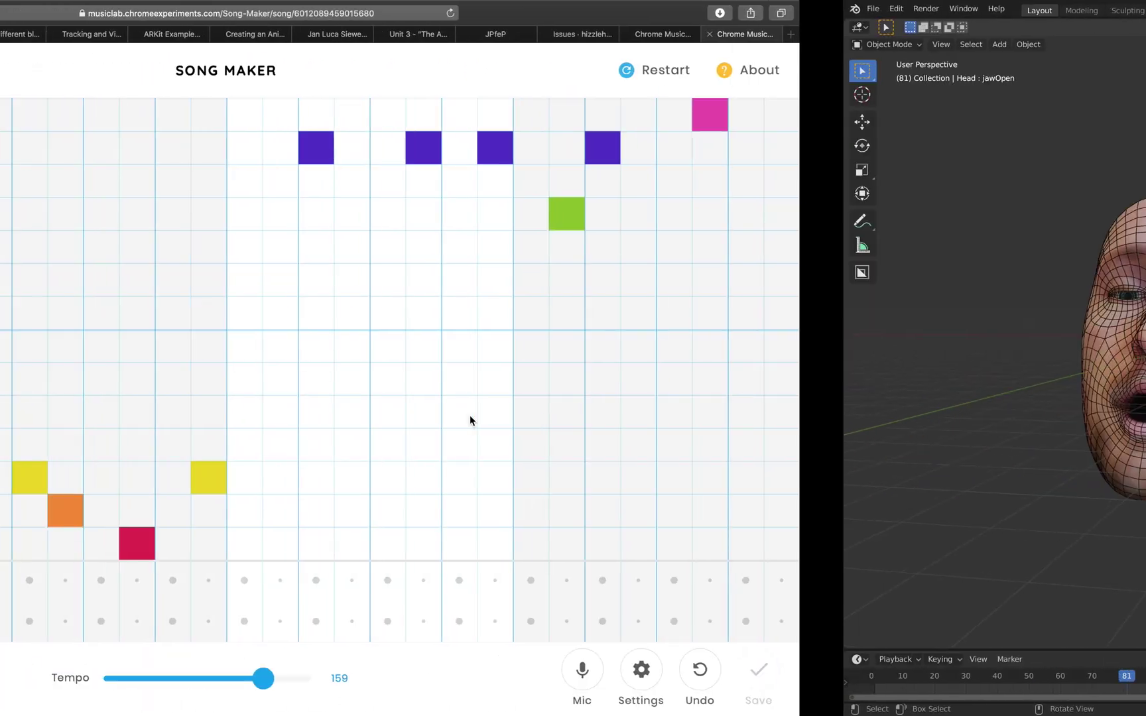